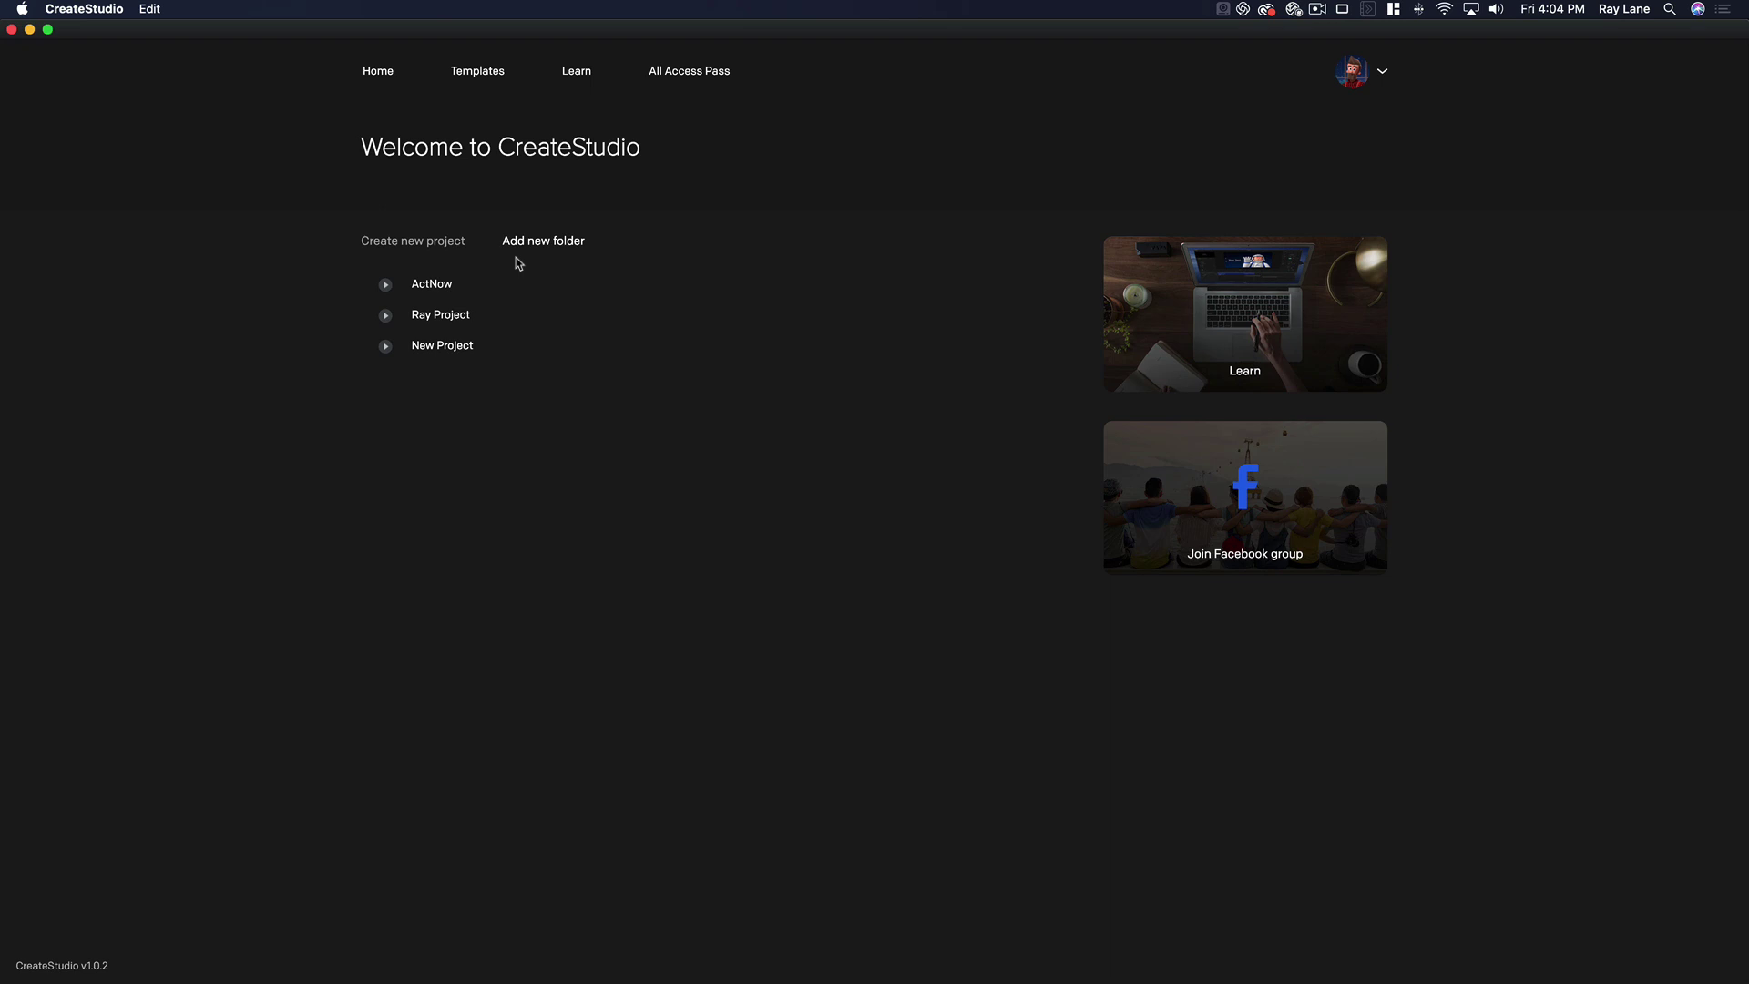
- Create a new project named Theater with the 1080p HD preset
click(422, 241)
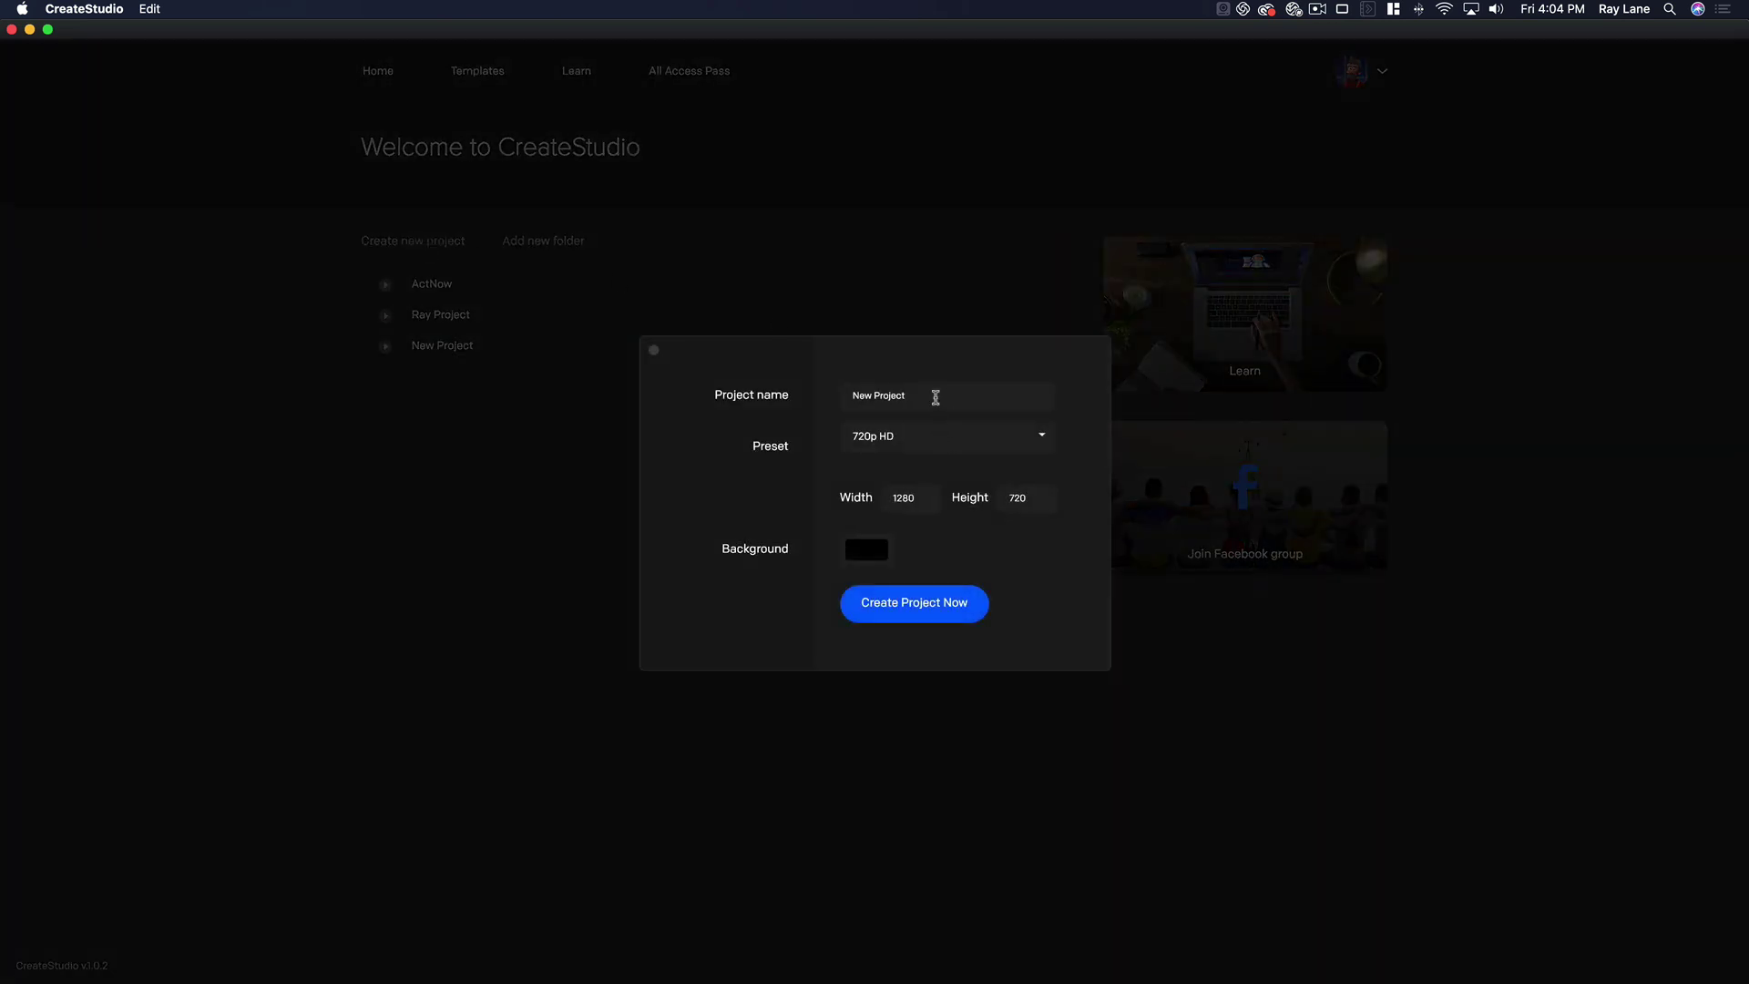
drag(935, 395, 729, 370)
text(Theater)
click(1042, 439)
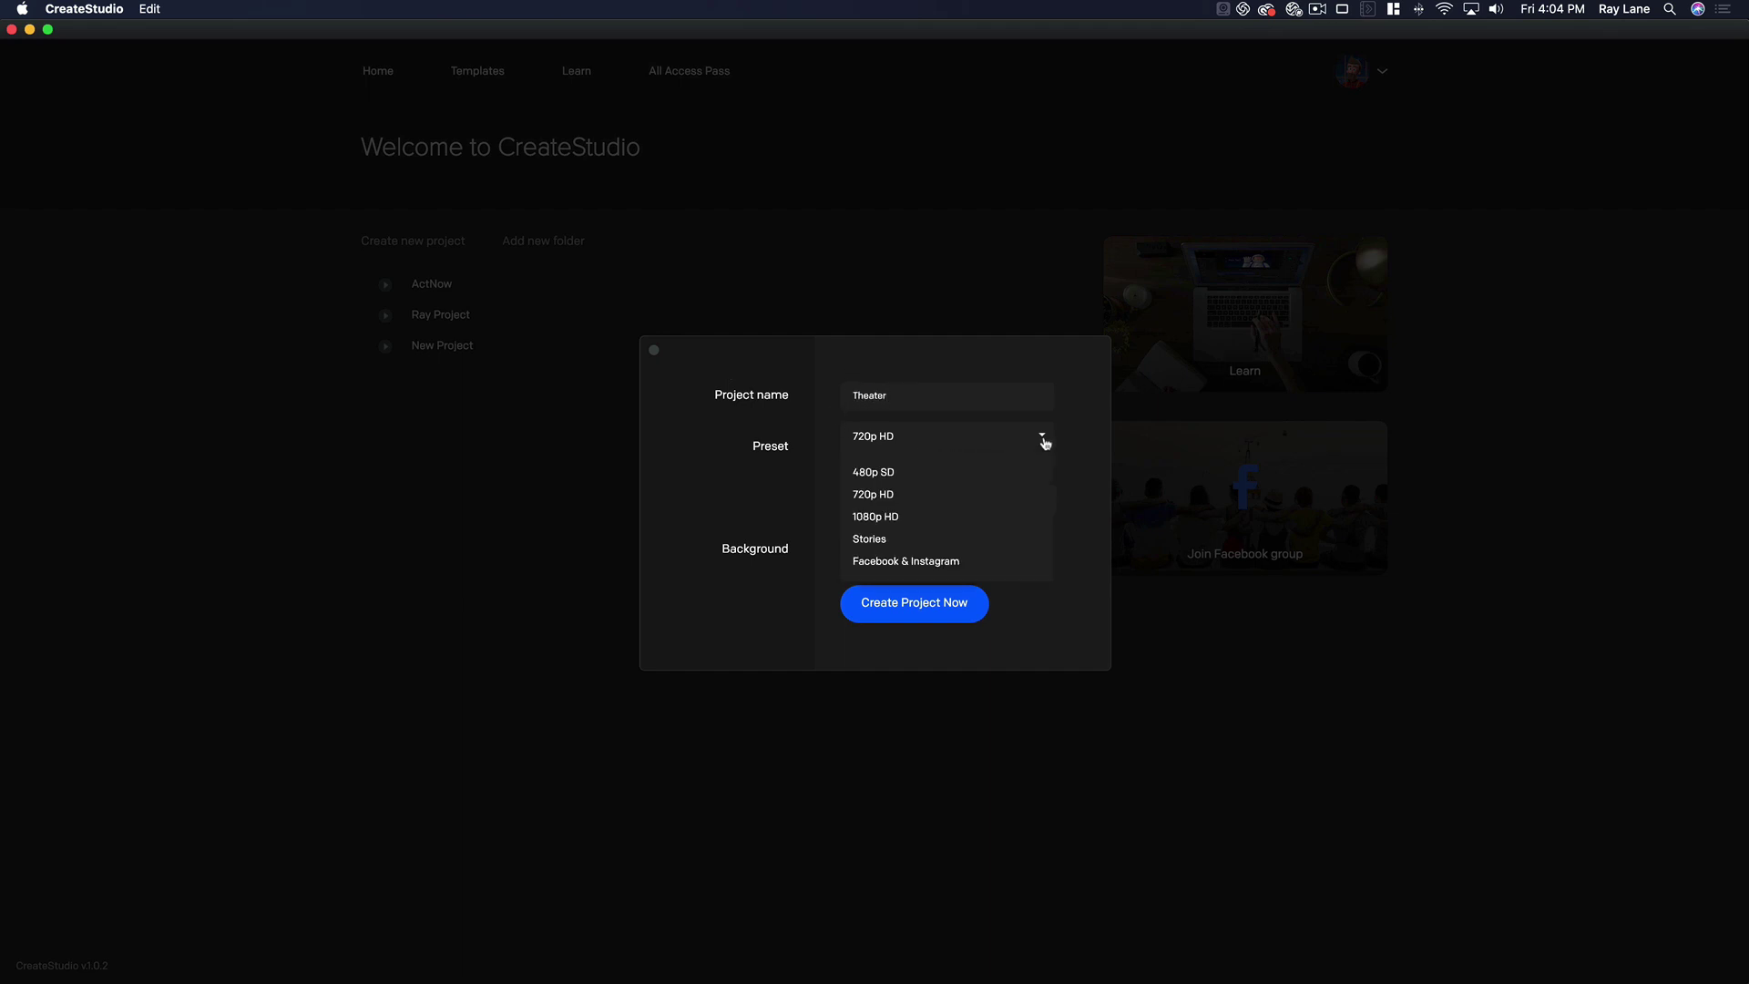
click(879, 516)
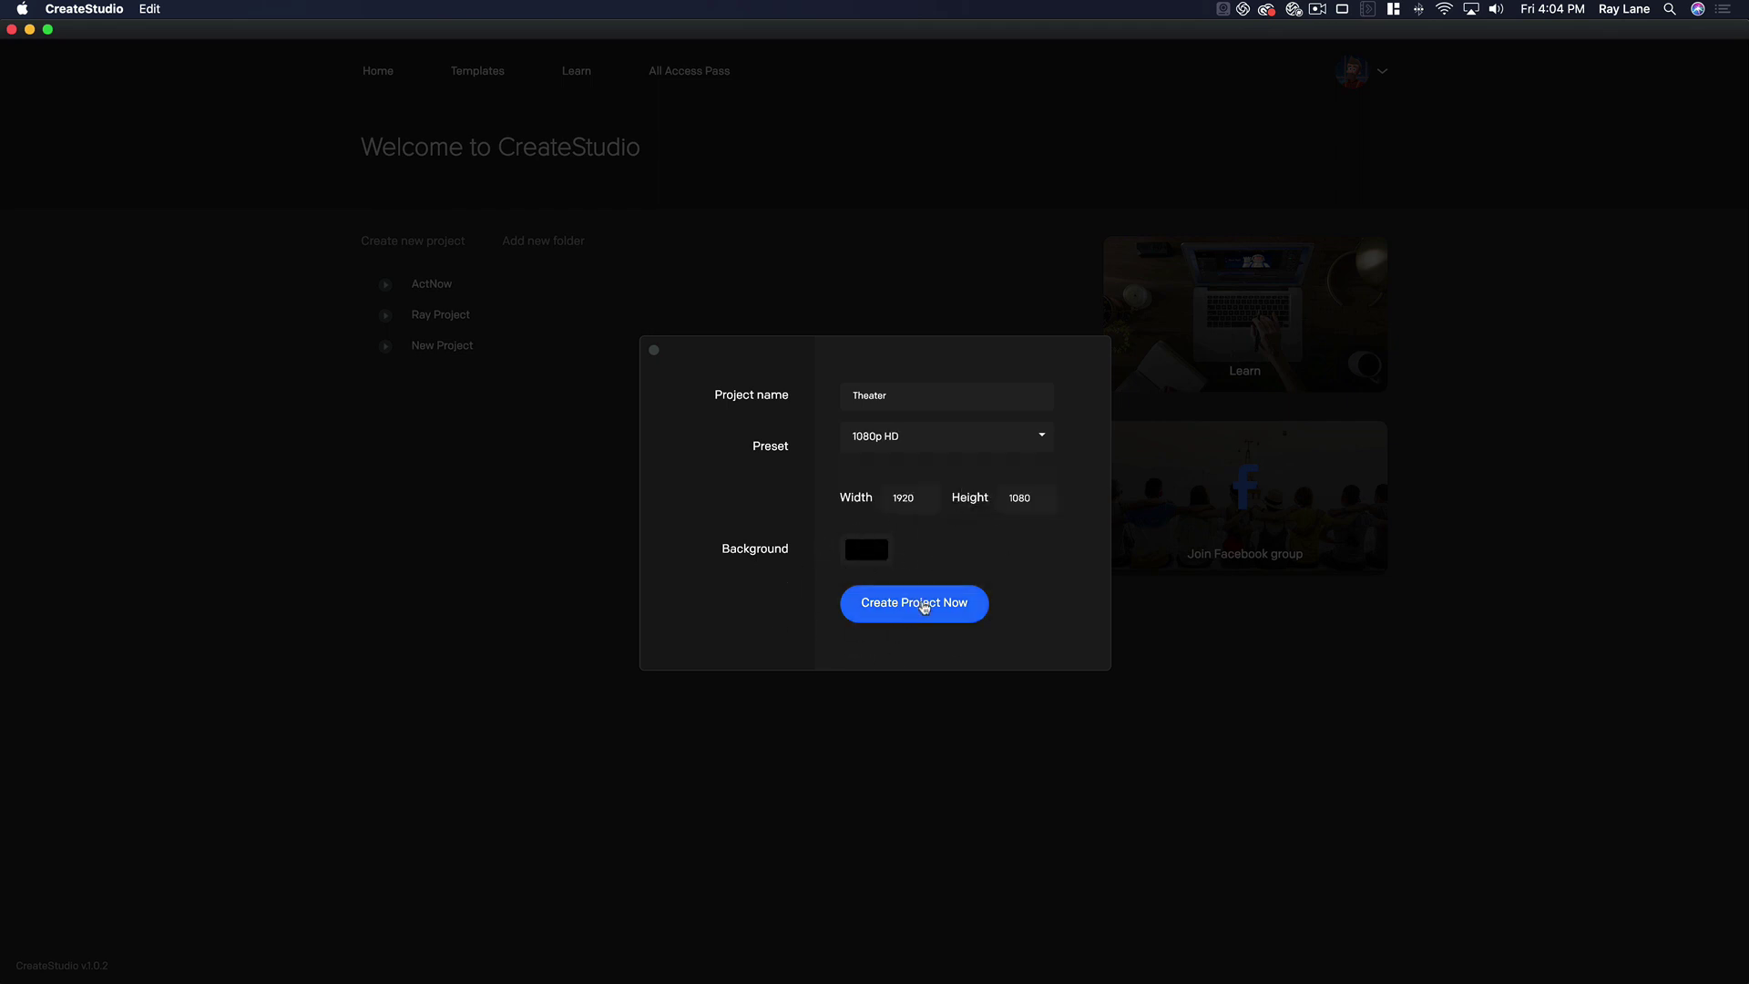
click(923, 605)
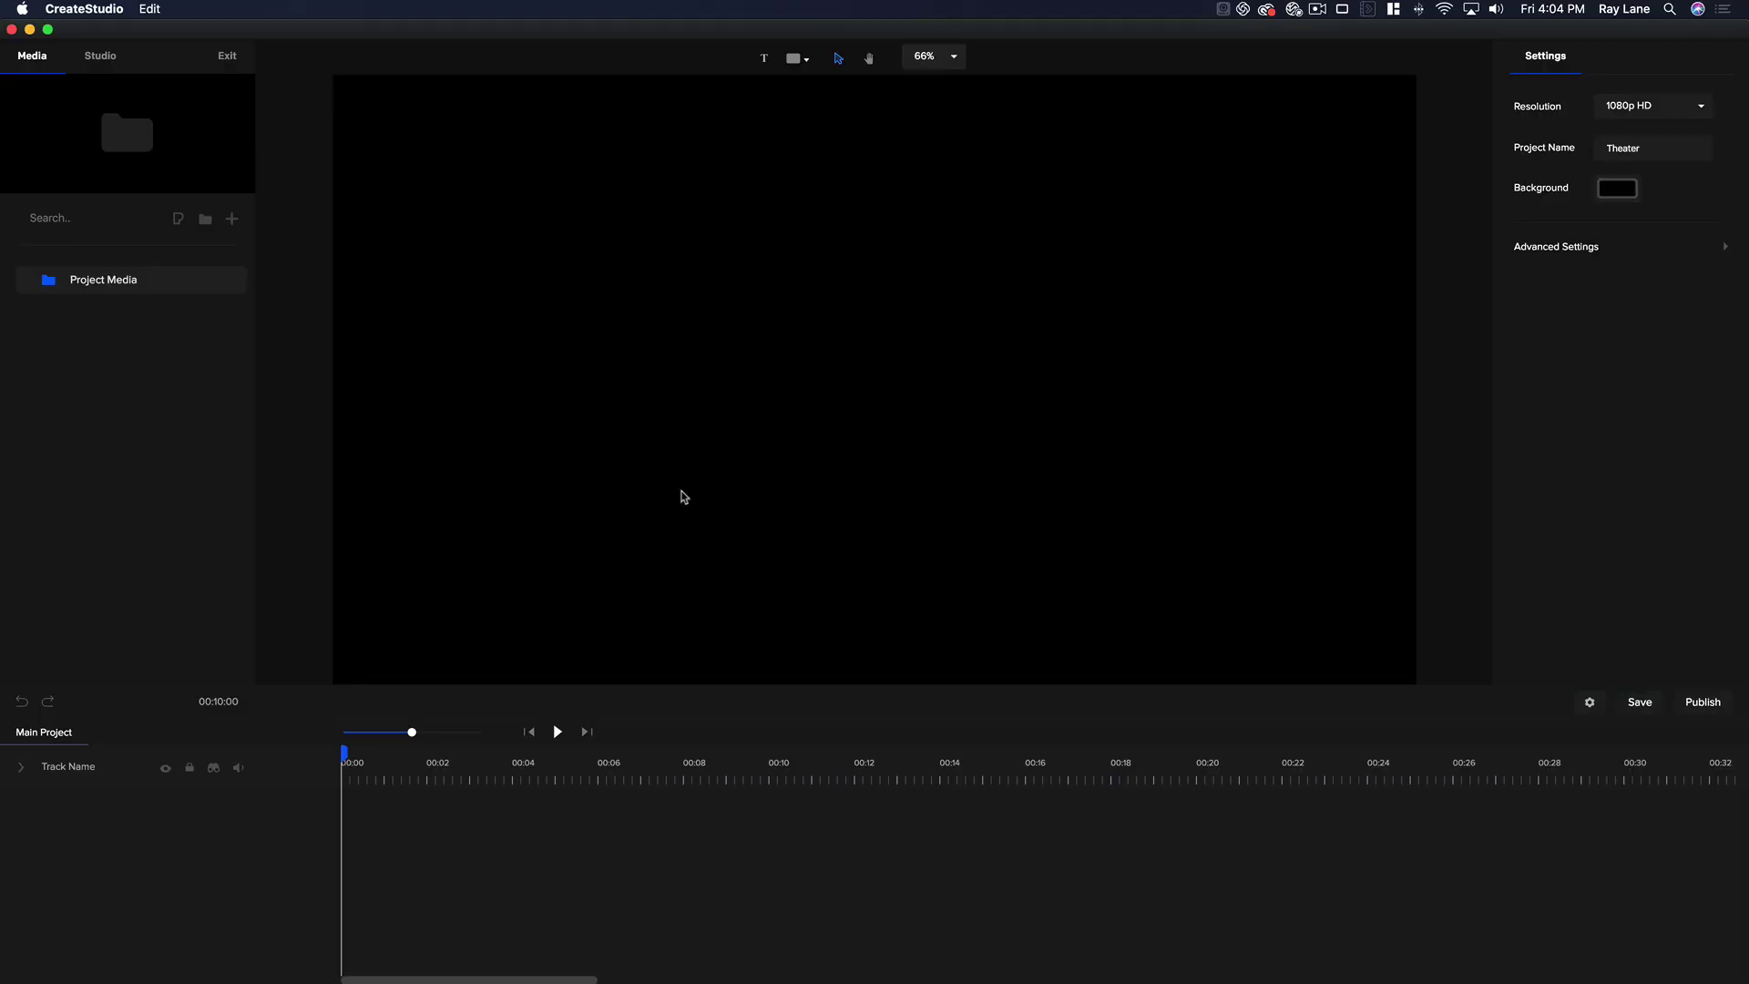
- Import Home Theater Services.mp4 from the Home Theater folder in Finder into the project media and place it on the canvas
key(super+Tab)
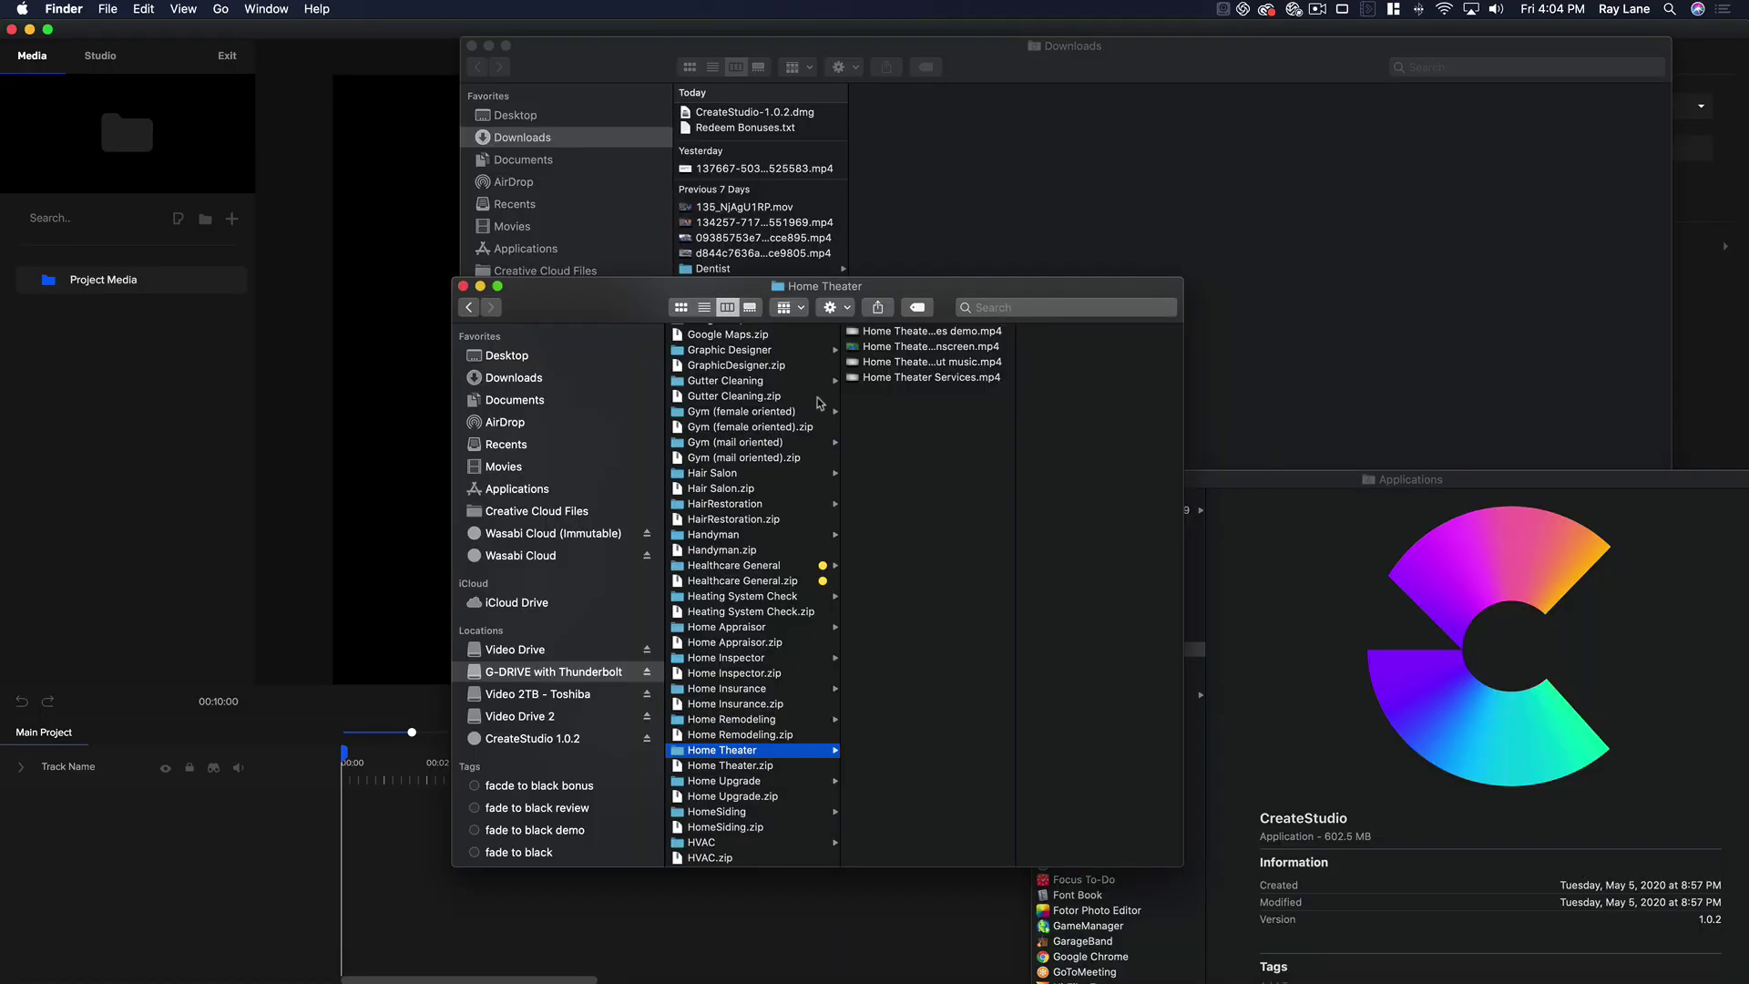
drag(891, 379, 130, 408)
key(super+Tab)
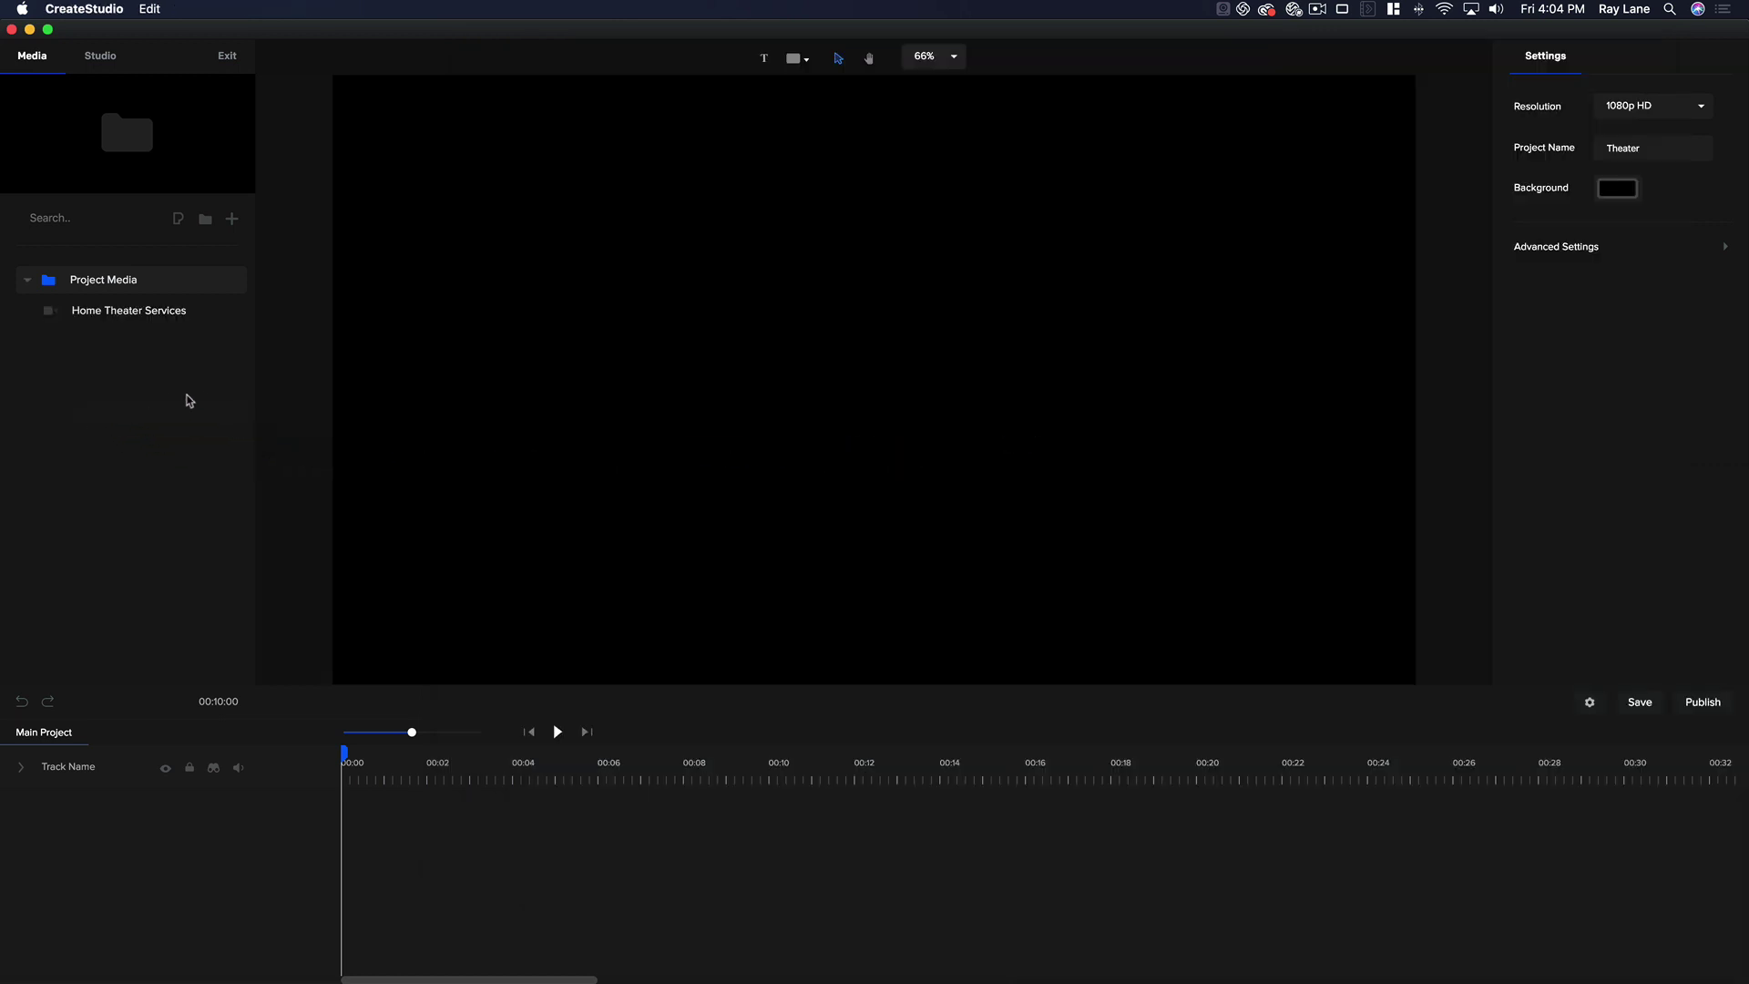
click(125, 320)
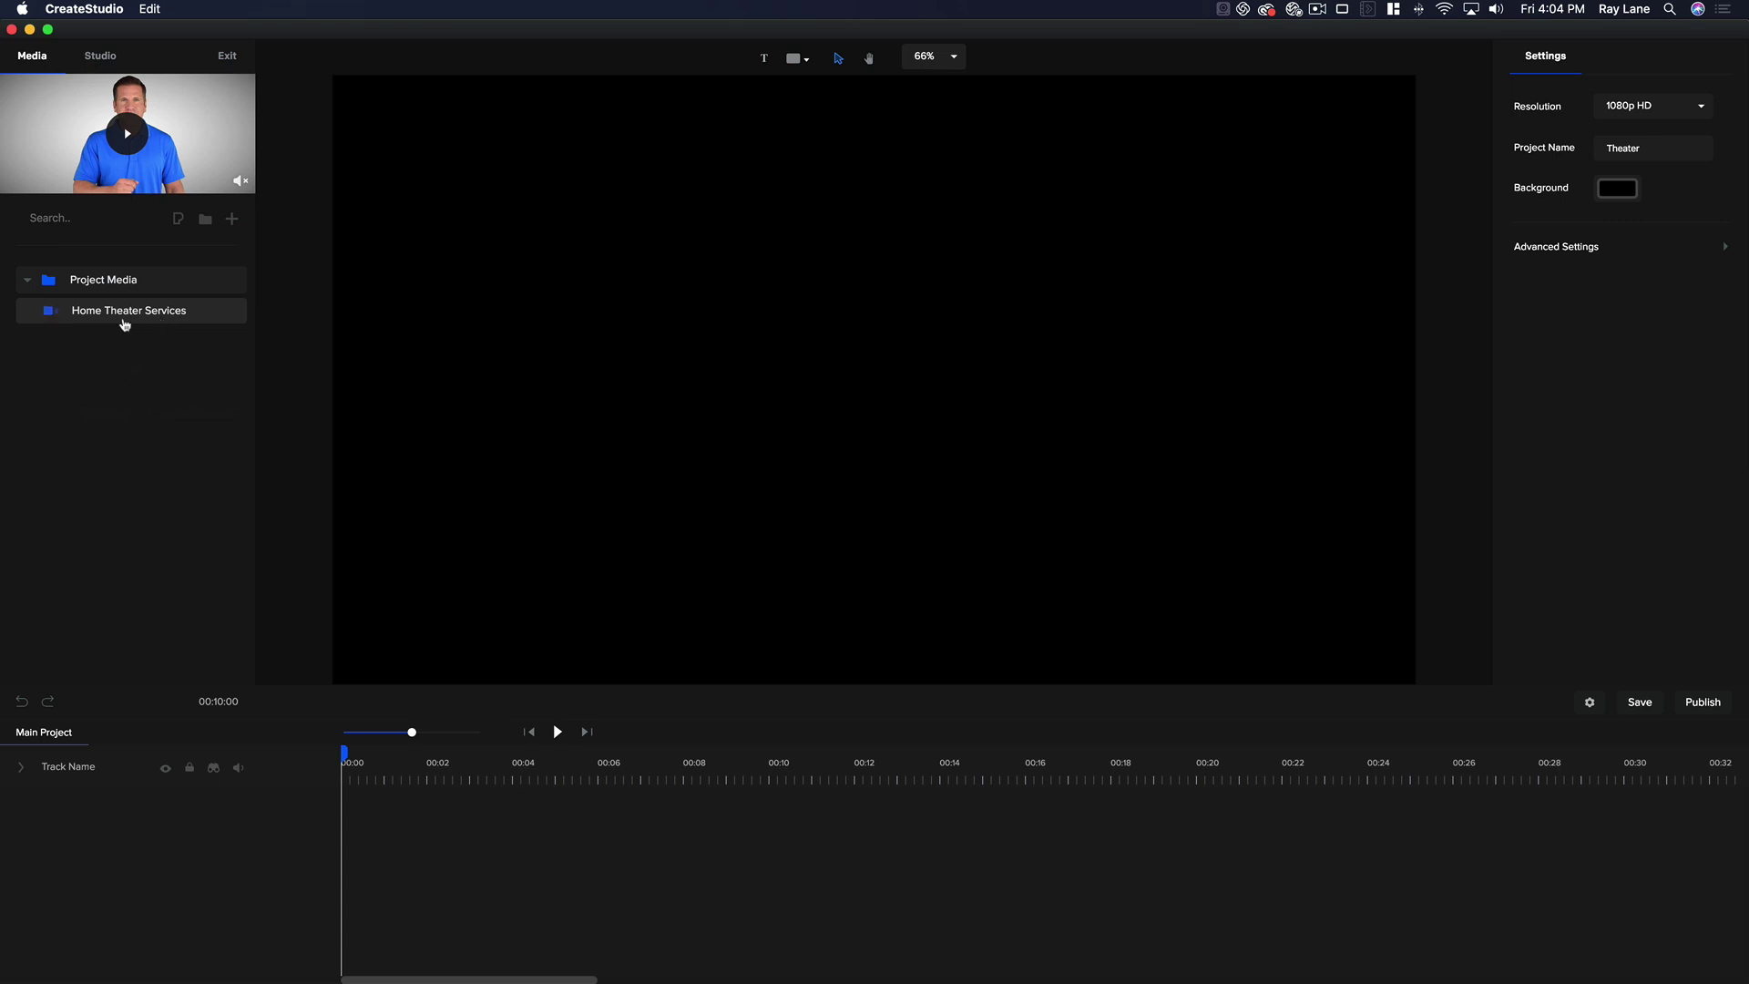
drag(123, 316, 726, 449)
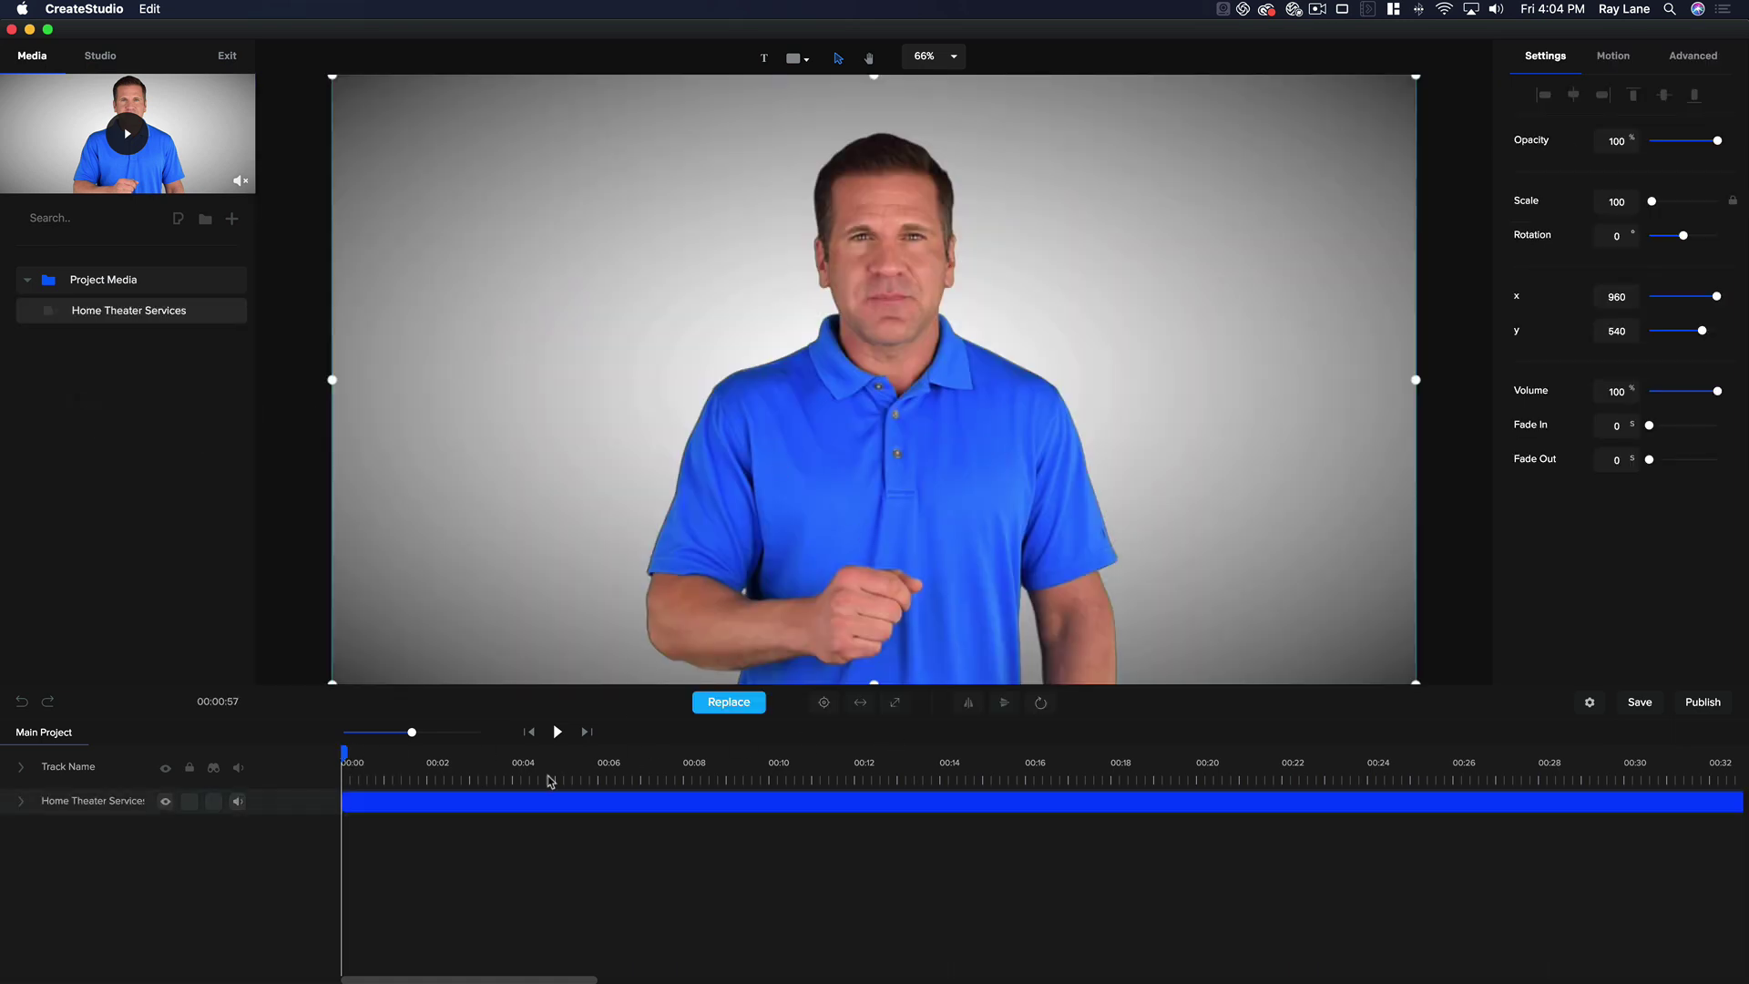
- Position the playhead at about 00:45, where the "Contact Us Now" title moves into the video
drag(347, 752, 1591, 753)
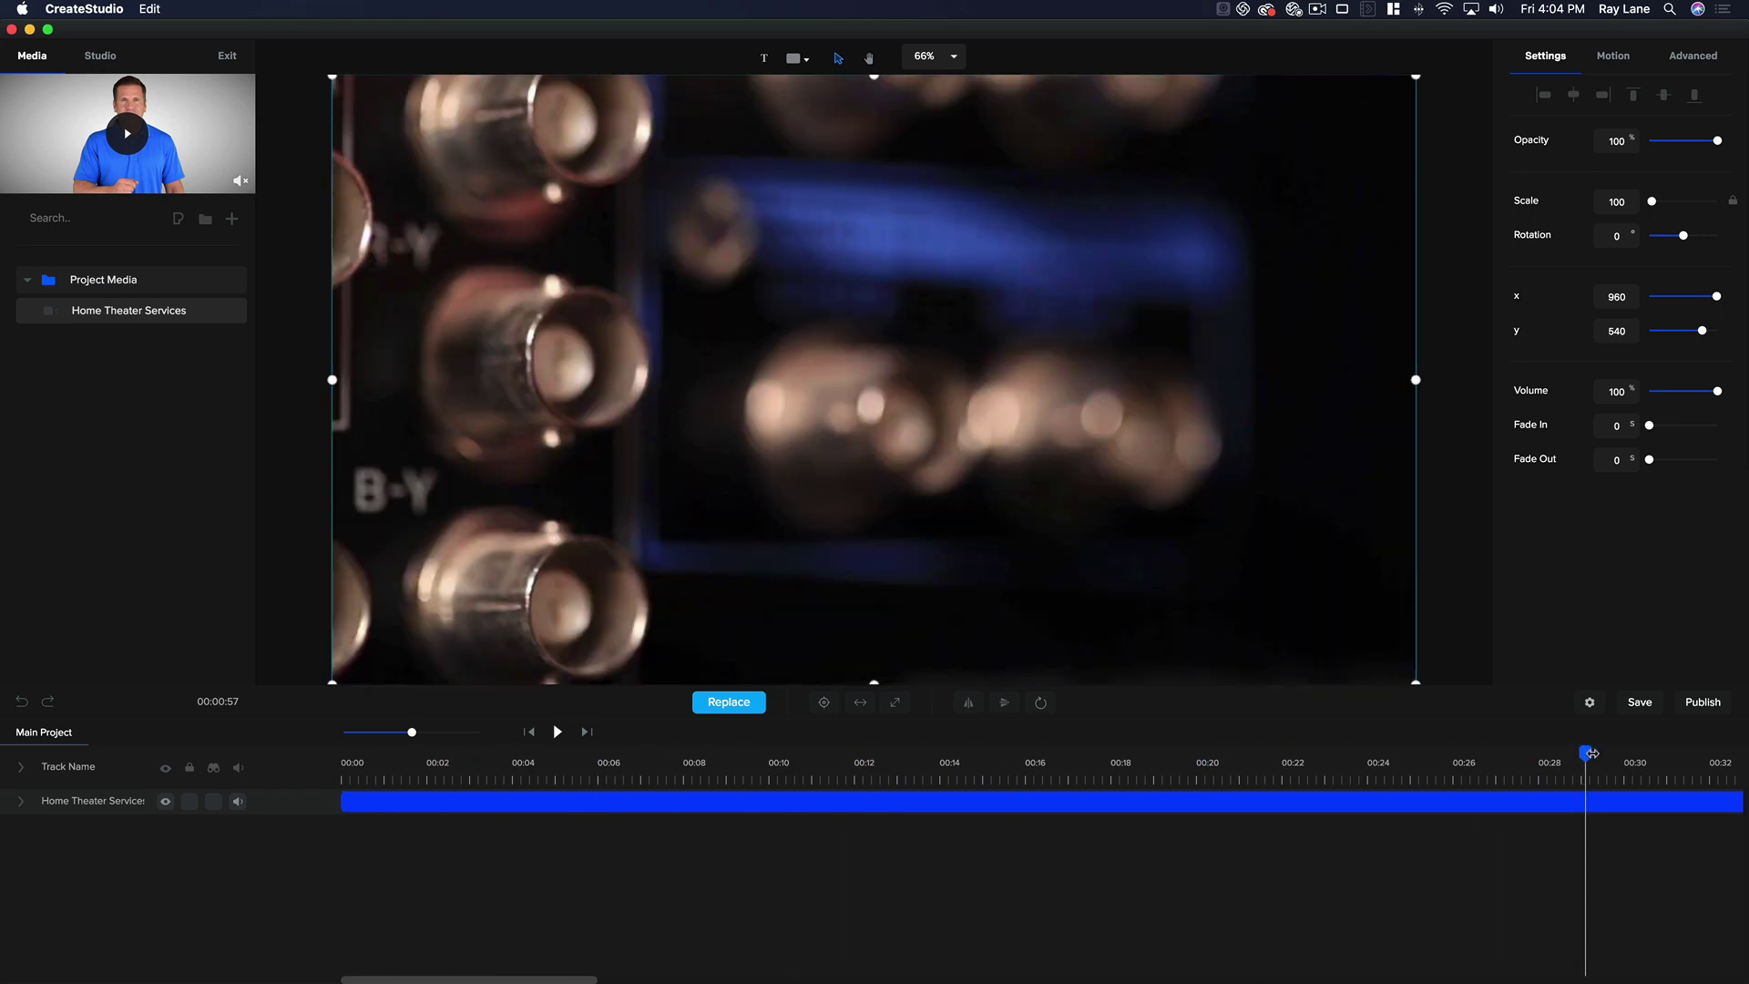
scroll(1445, 777, right, 10)
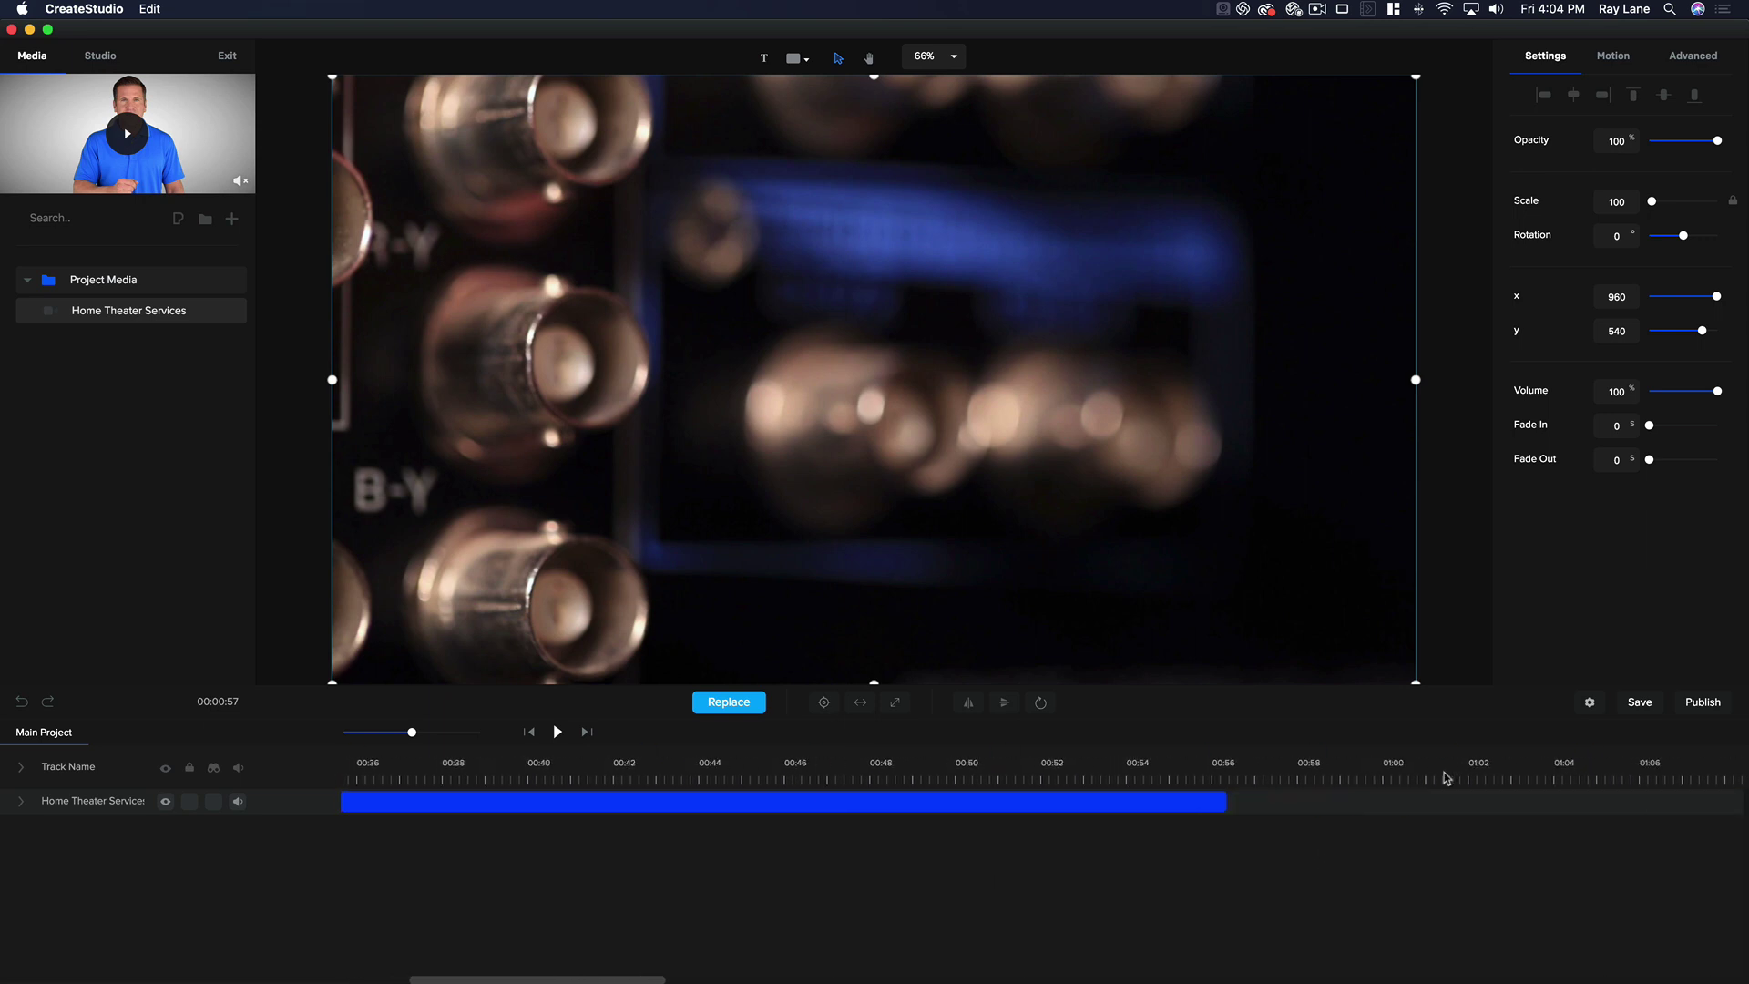
click(957, 779)
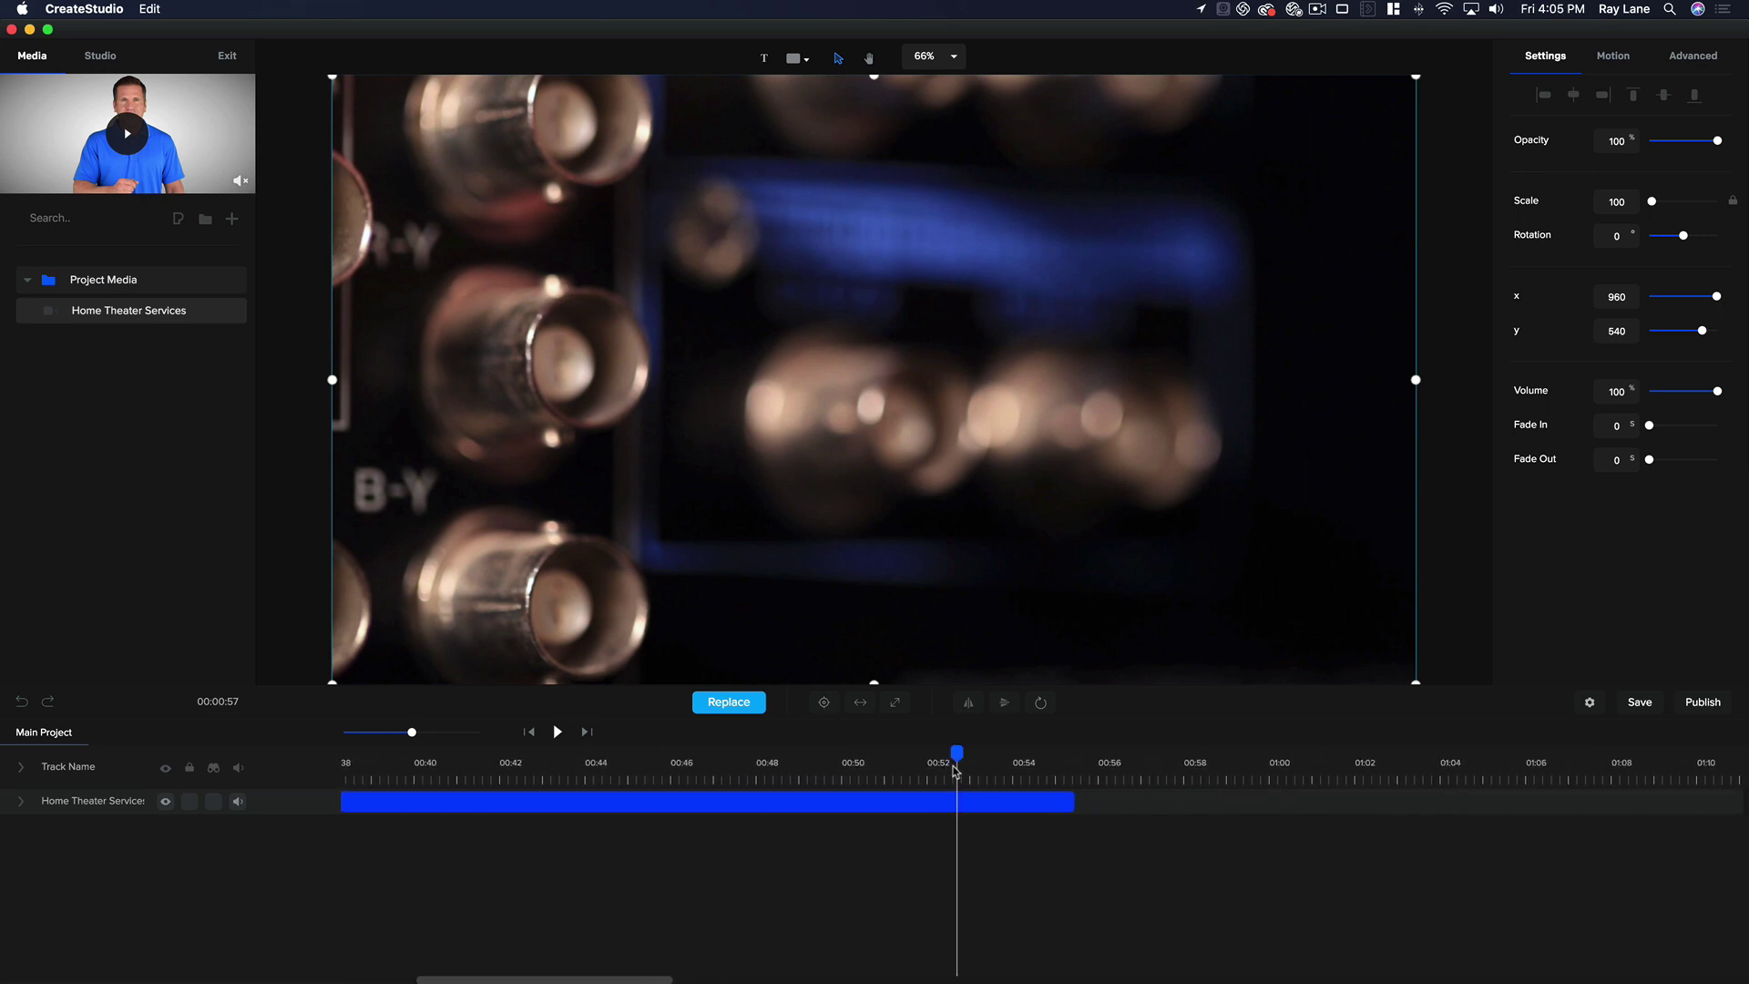
drag(956, 752, 613, 749)
click(666, 765)
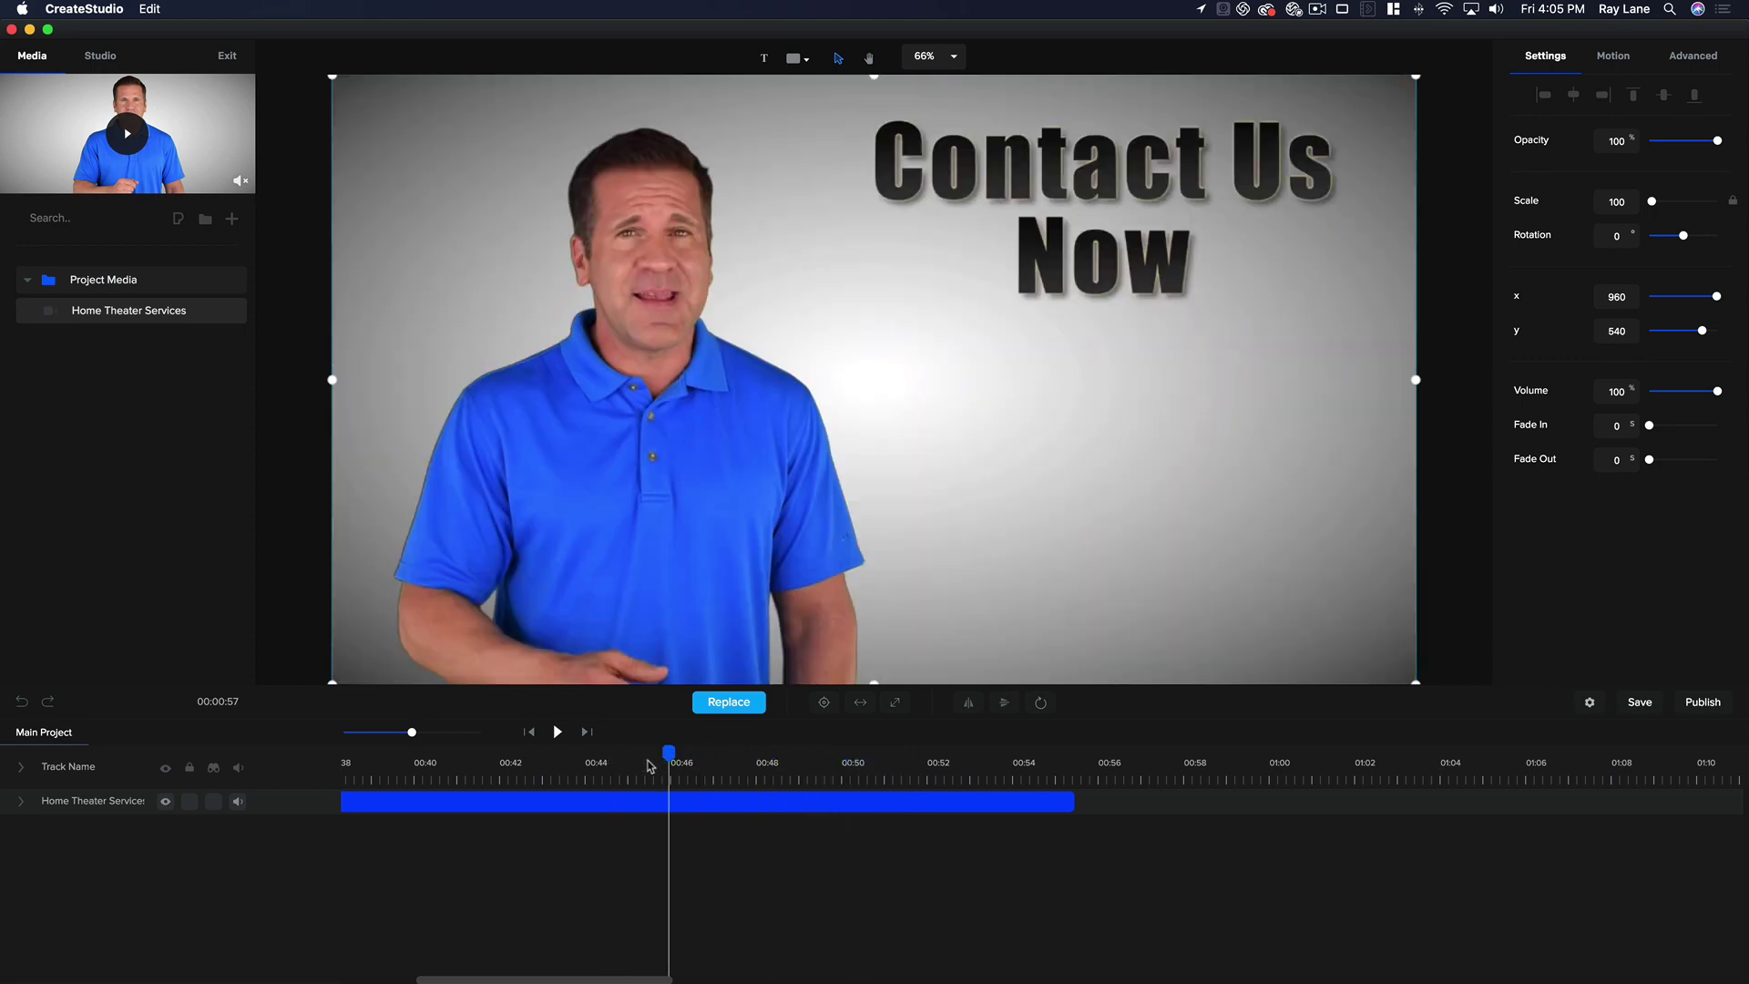
click(645, 756)
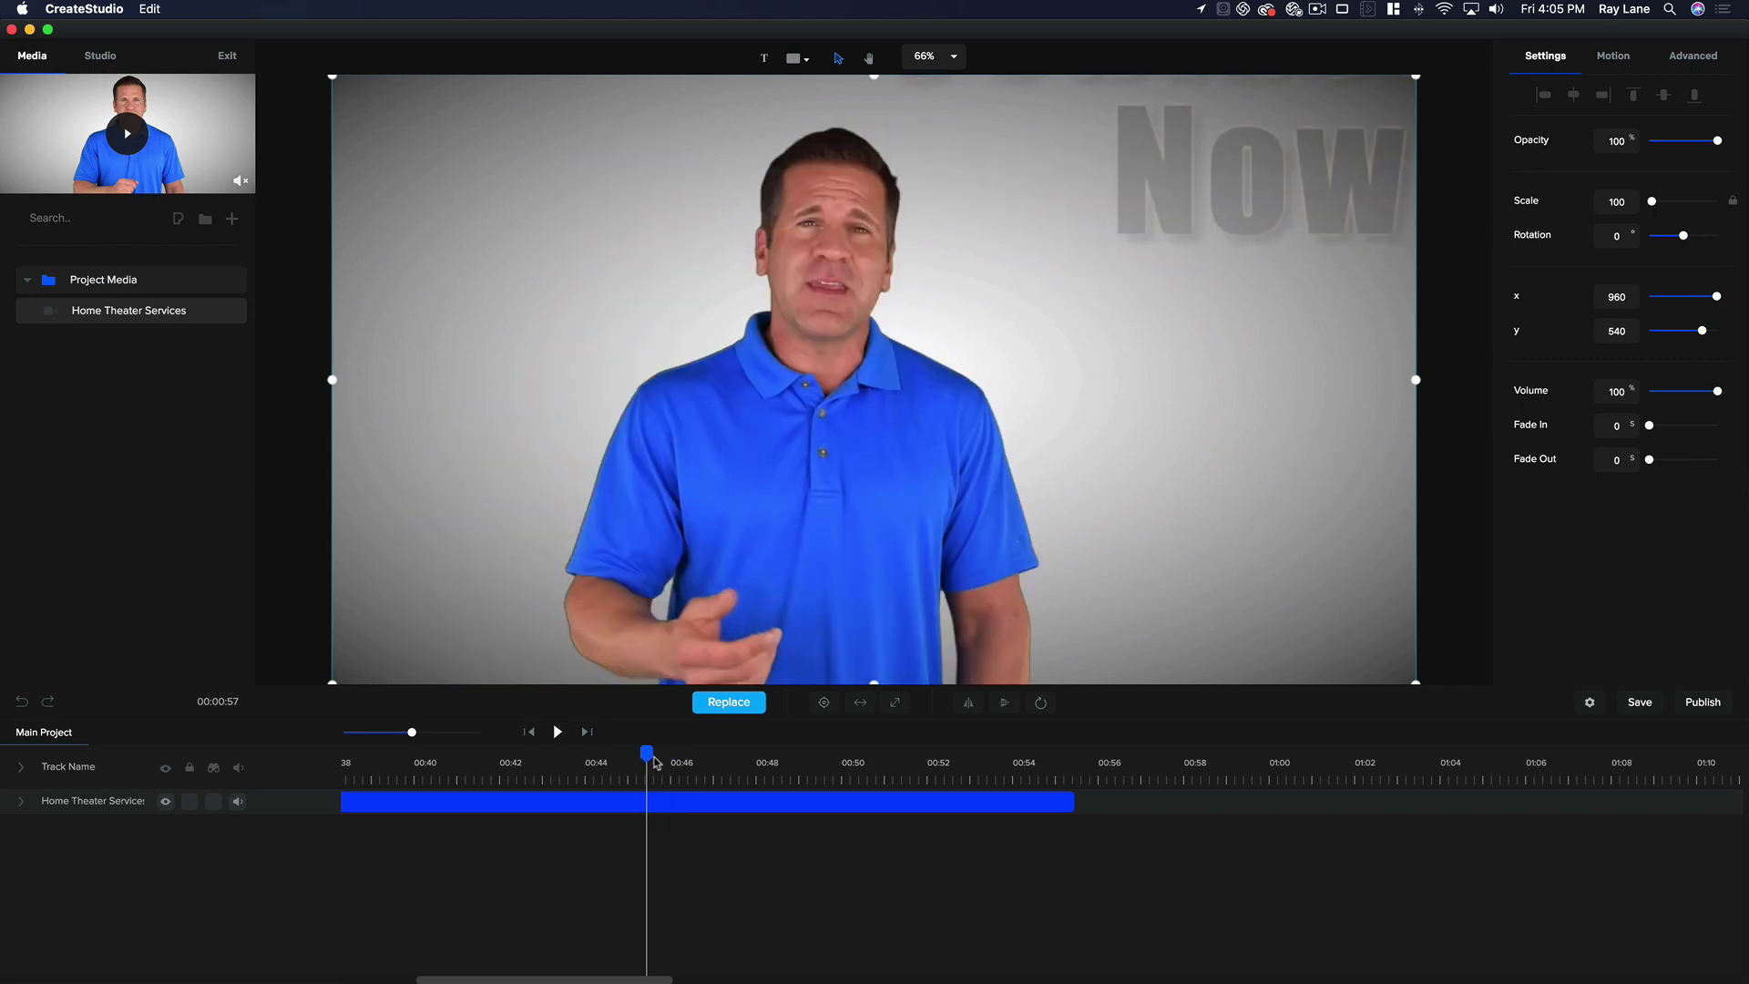
click(655, 762)
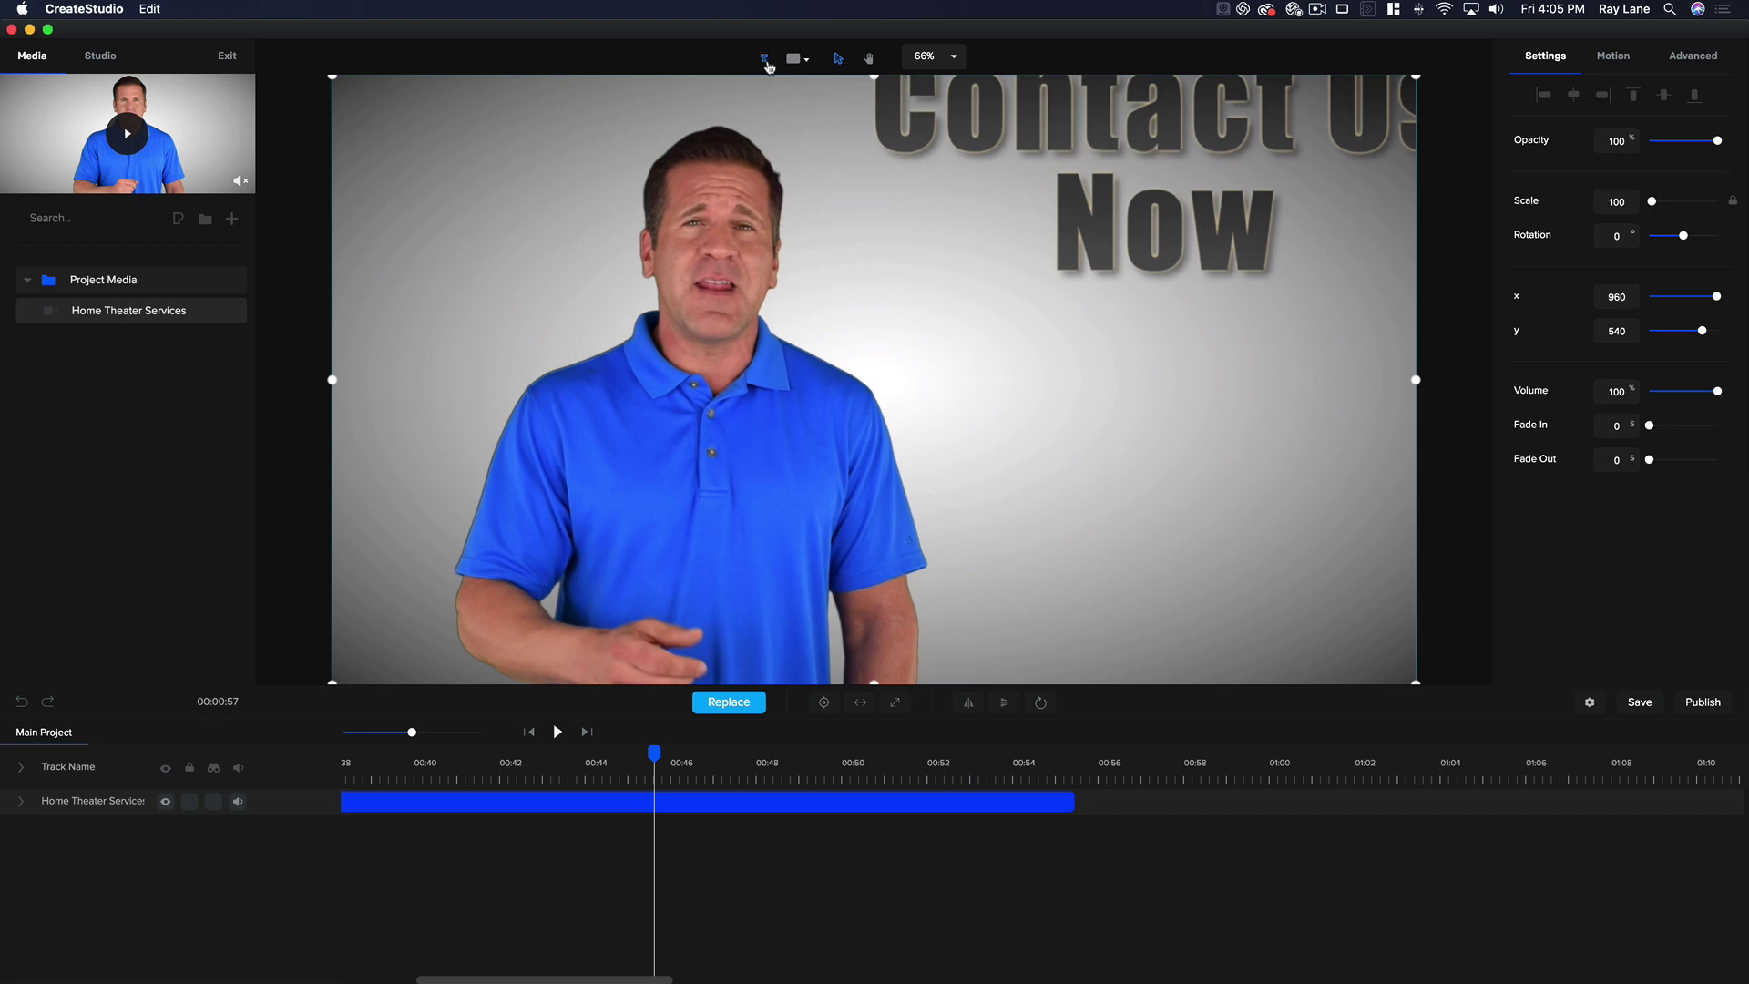
- Add a text element at the playhead and extend its clip to the end of the Home Theater Services video
click(768, 60)
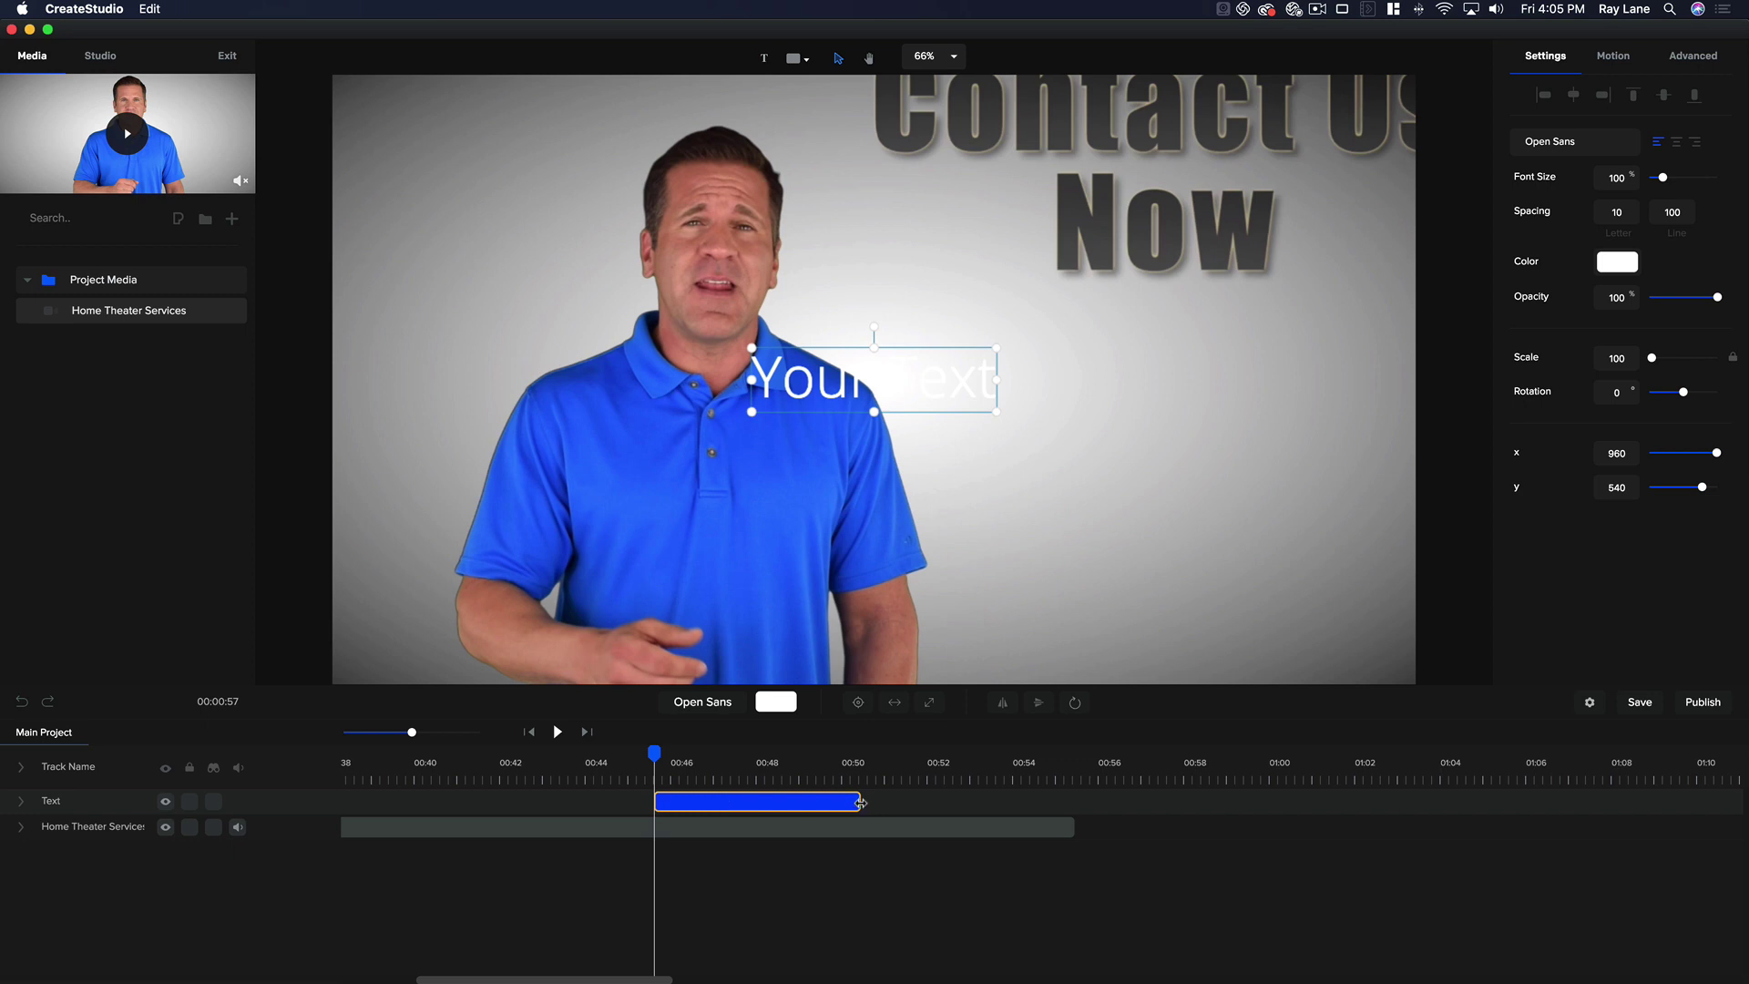
drag(861, 803, 1072, 798)
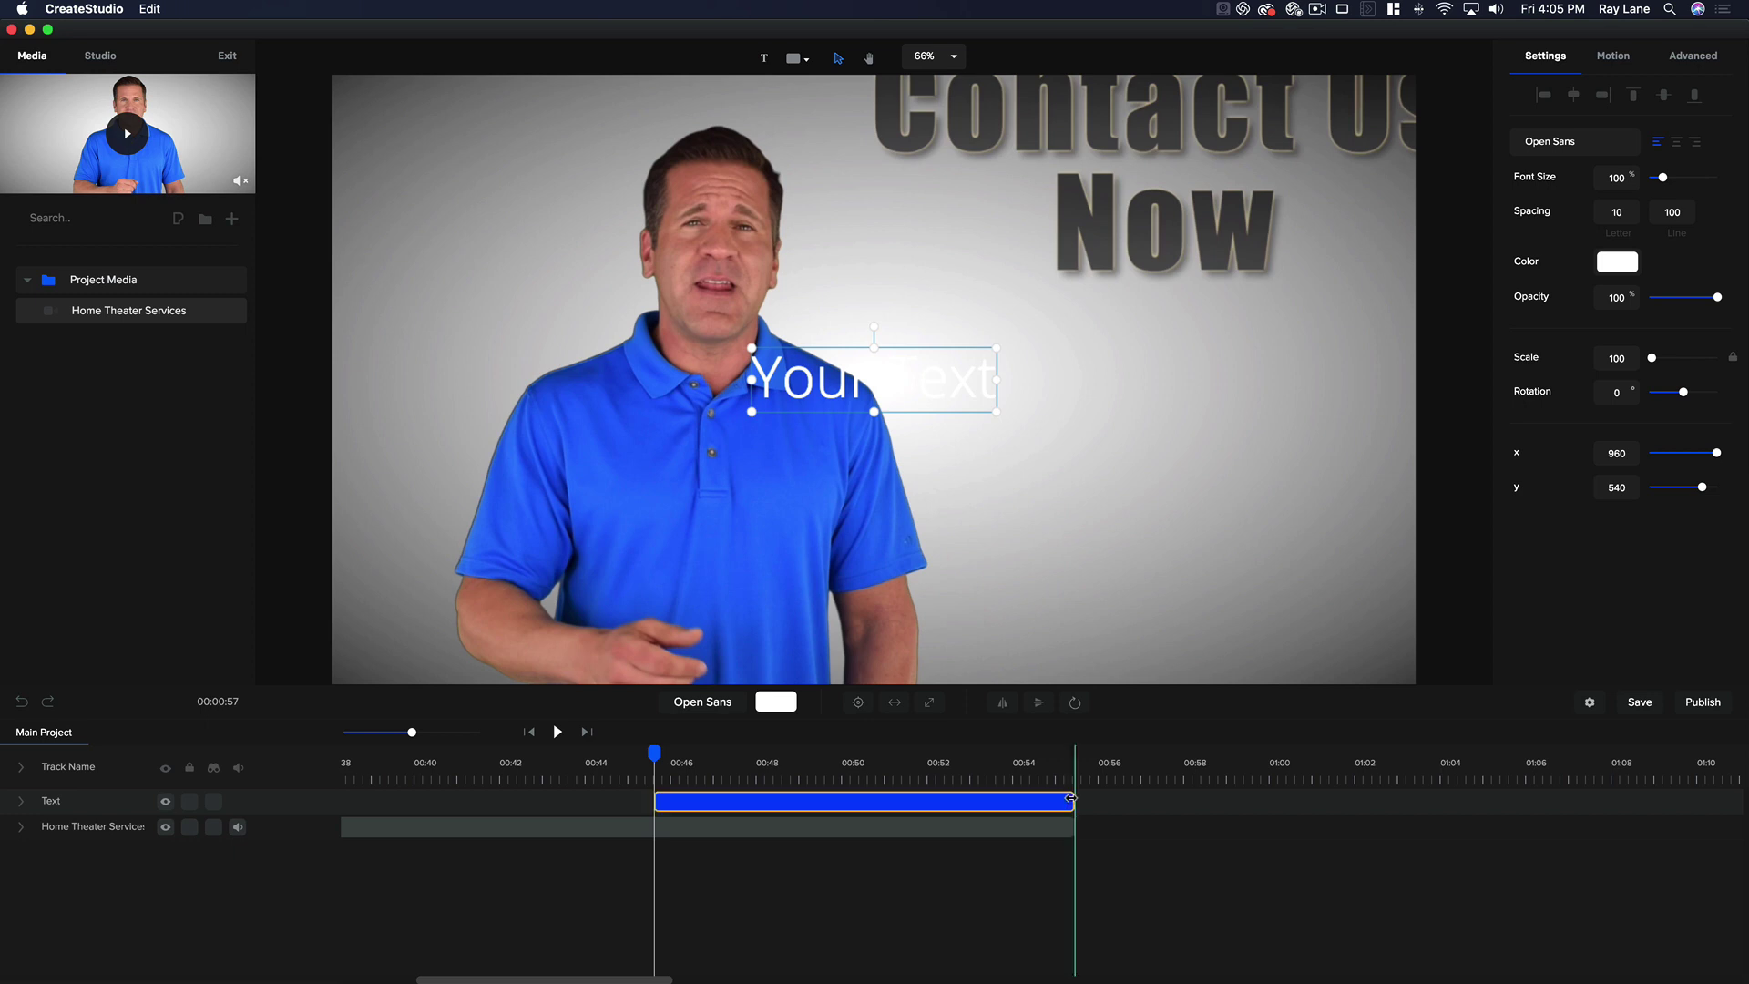
click(978, 468)
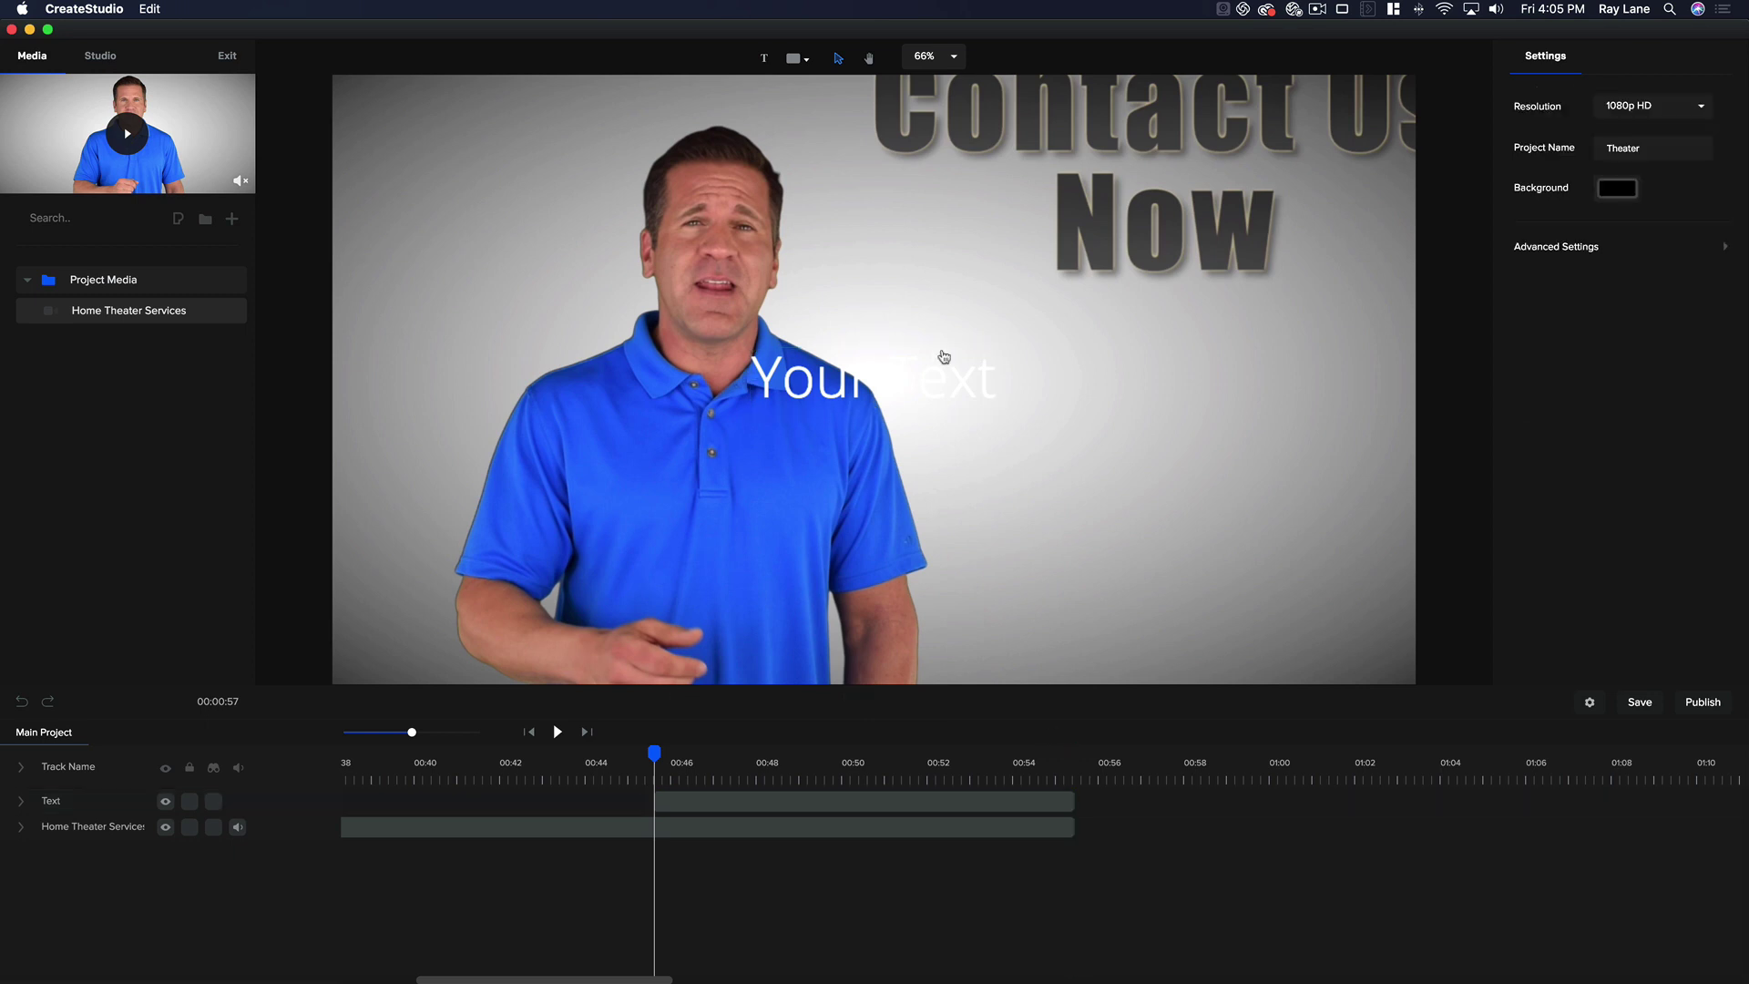
- Replace the placeholder text with the contact phone number
click(847, 383)
double_click(847, 380)
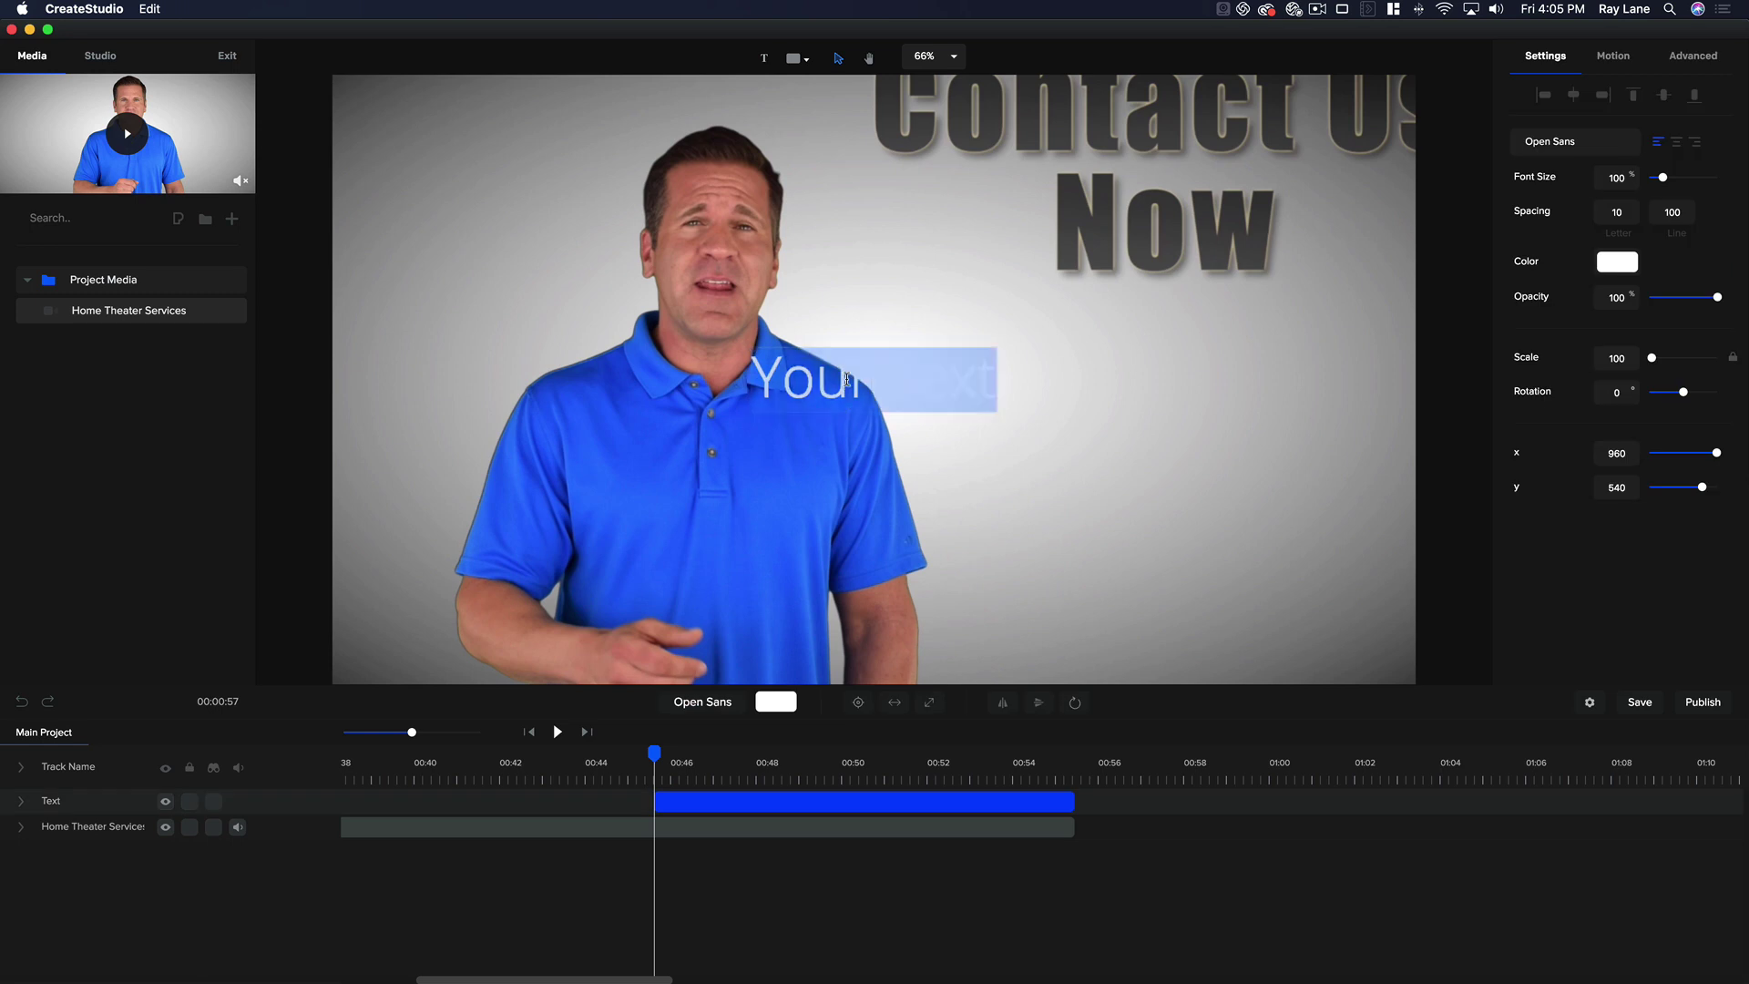
text(888)
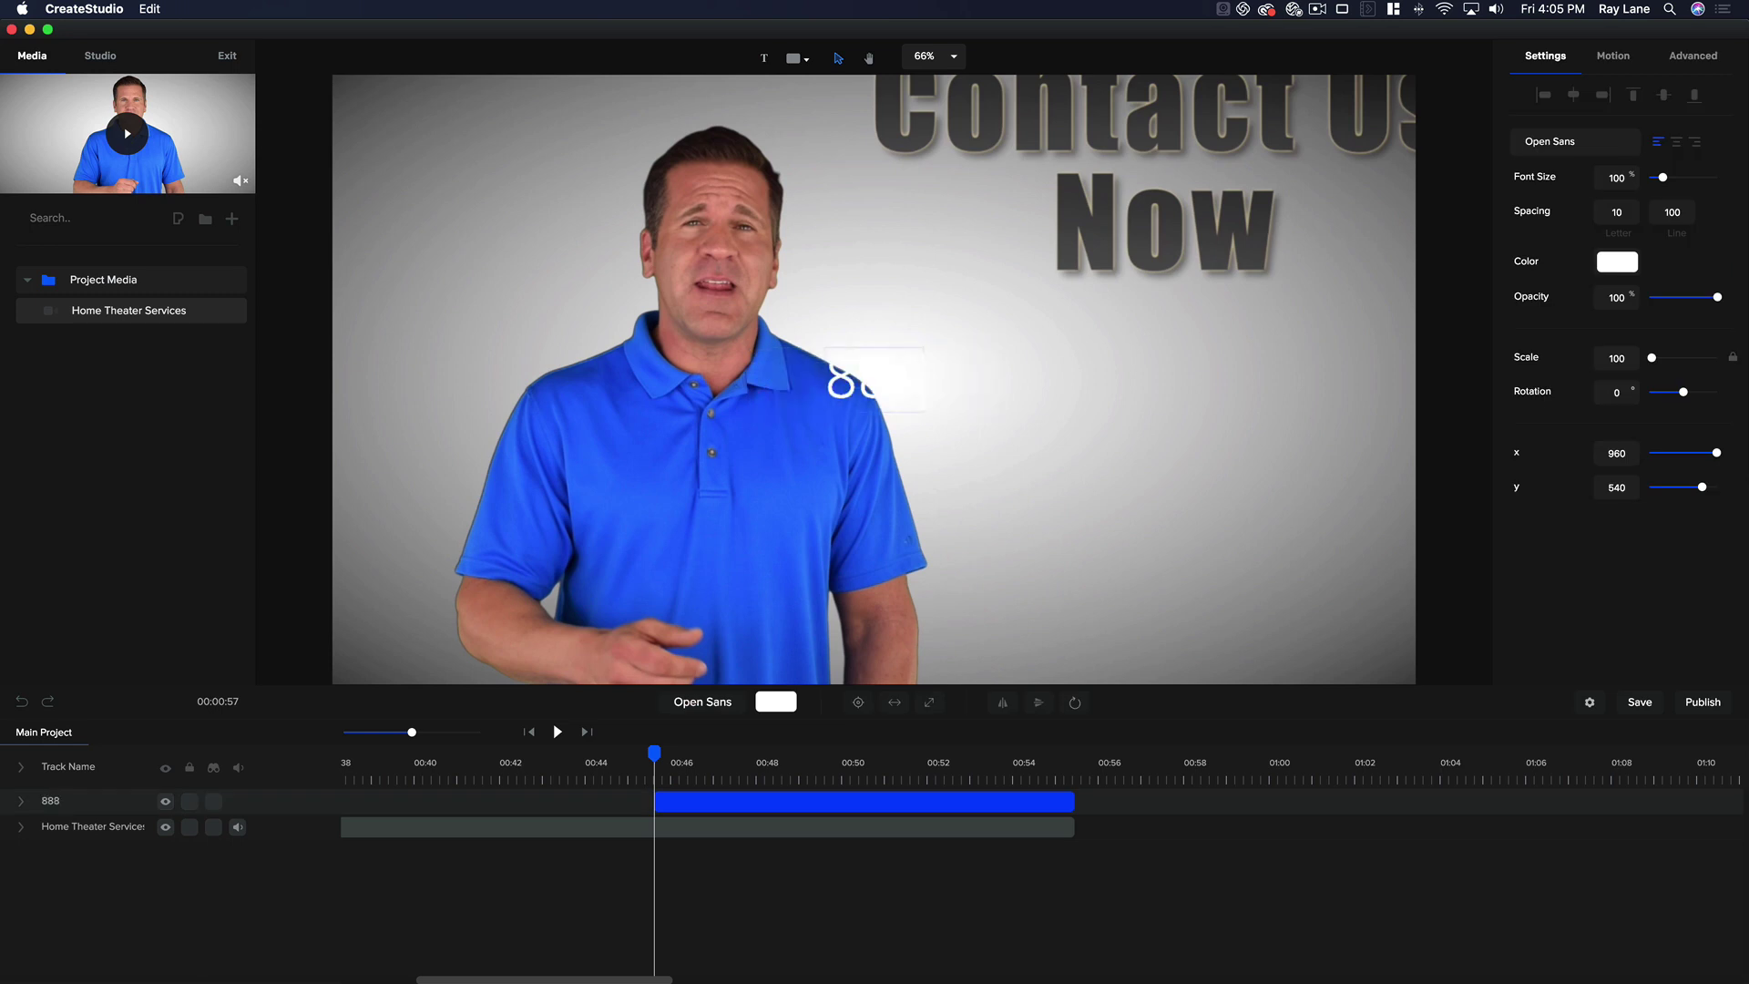
text(.888.888)
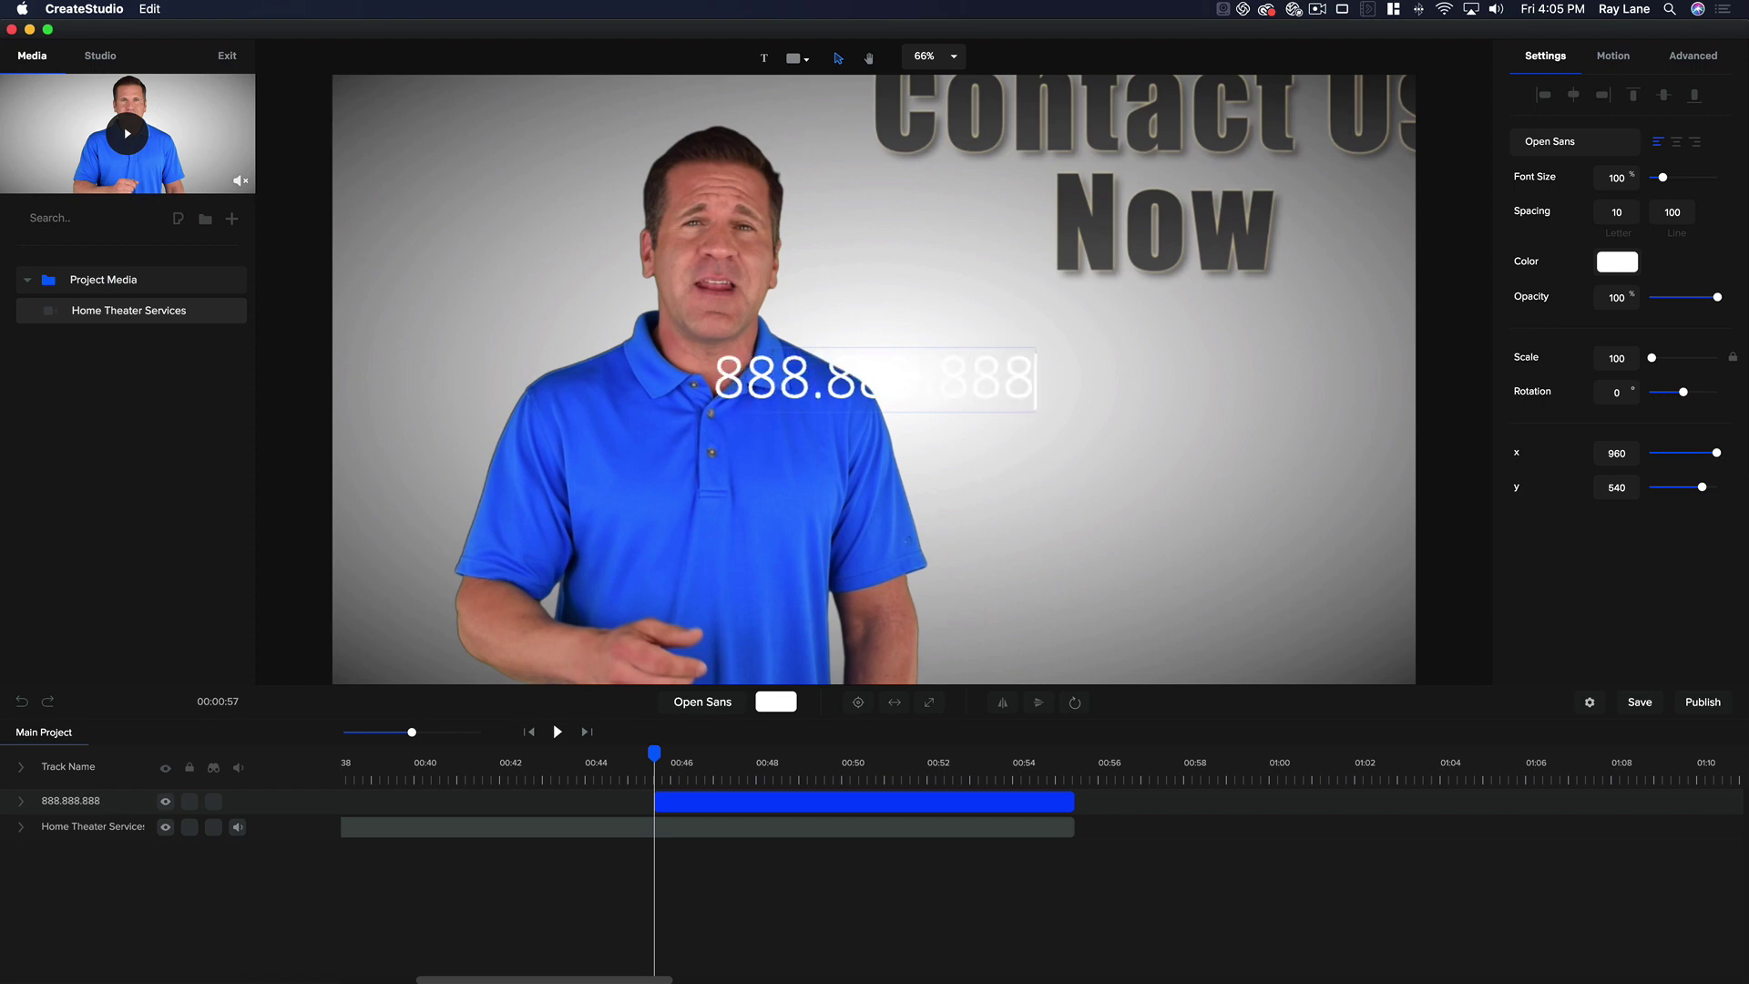
text(8)
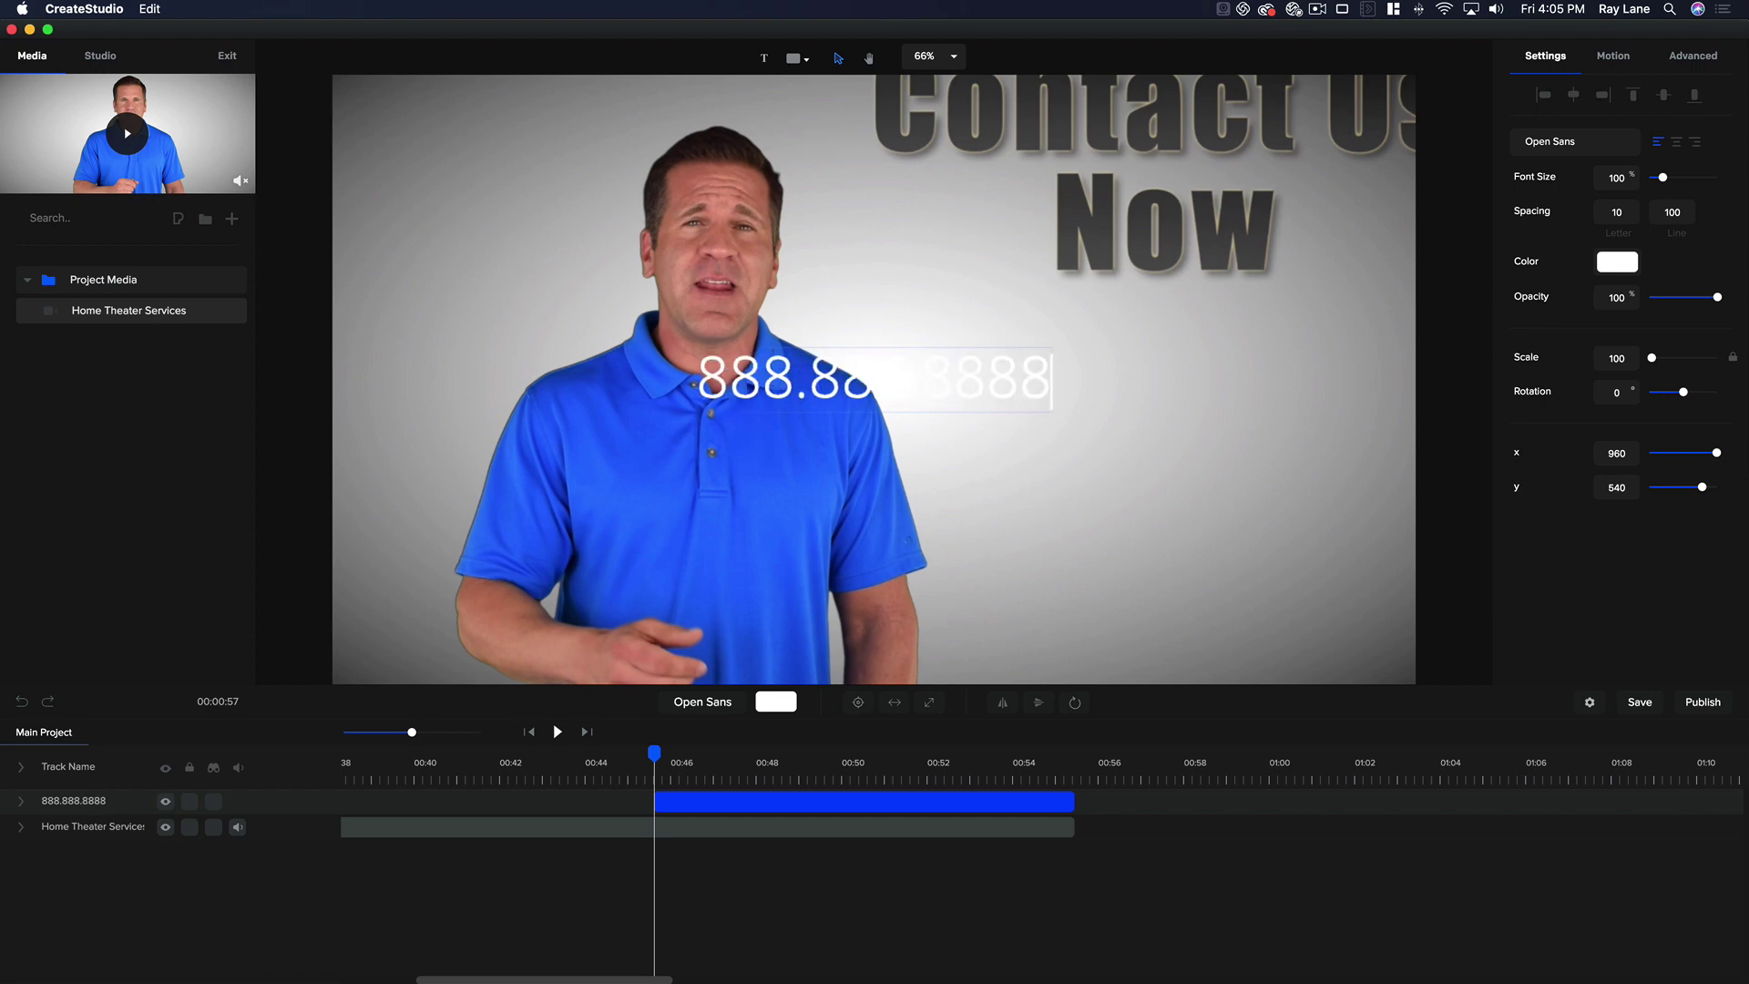
- Colour the phone number dark red #7D1E1E and move it below "Contact Us Now", at about x 1423, y 601
key(super+a)
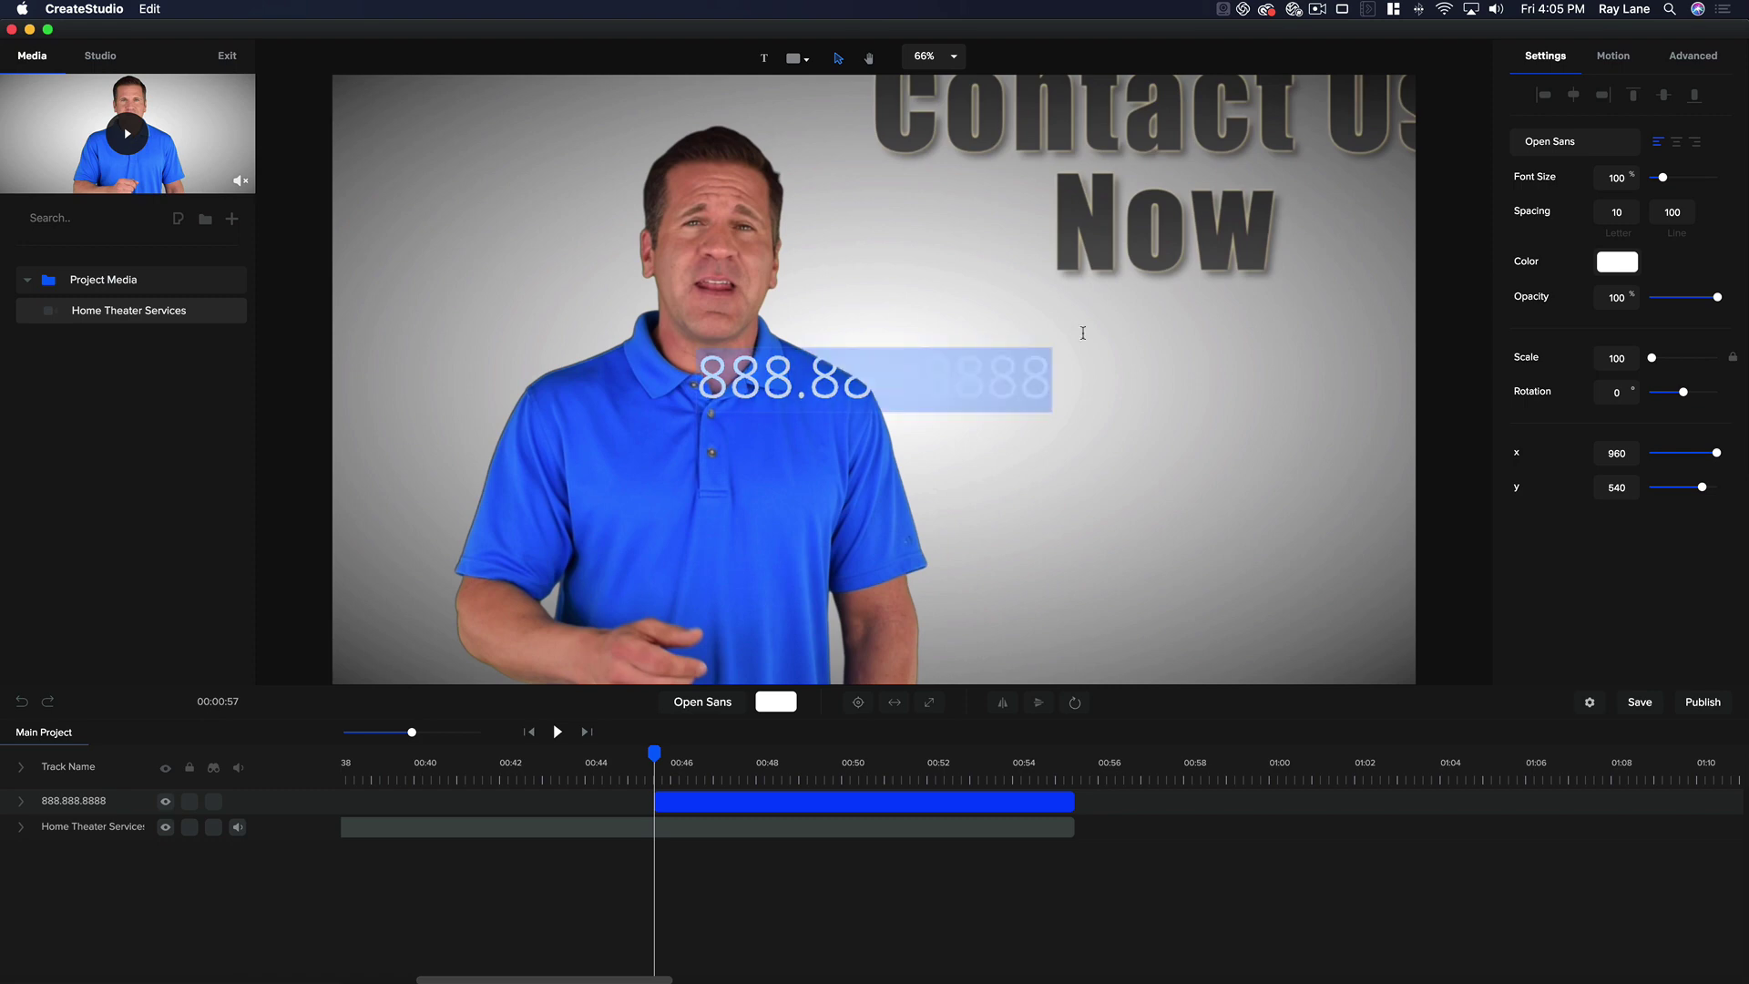
click(1626, 265)
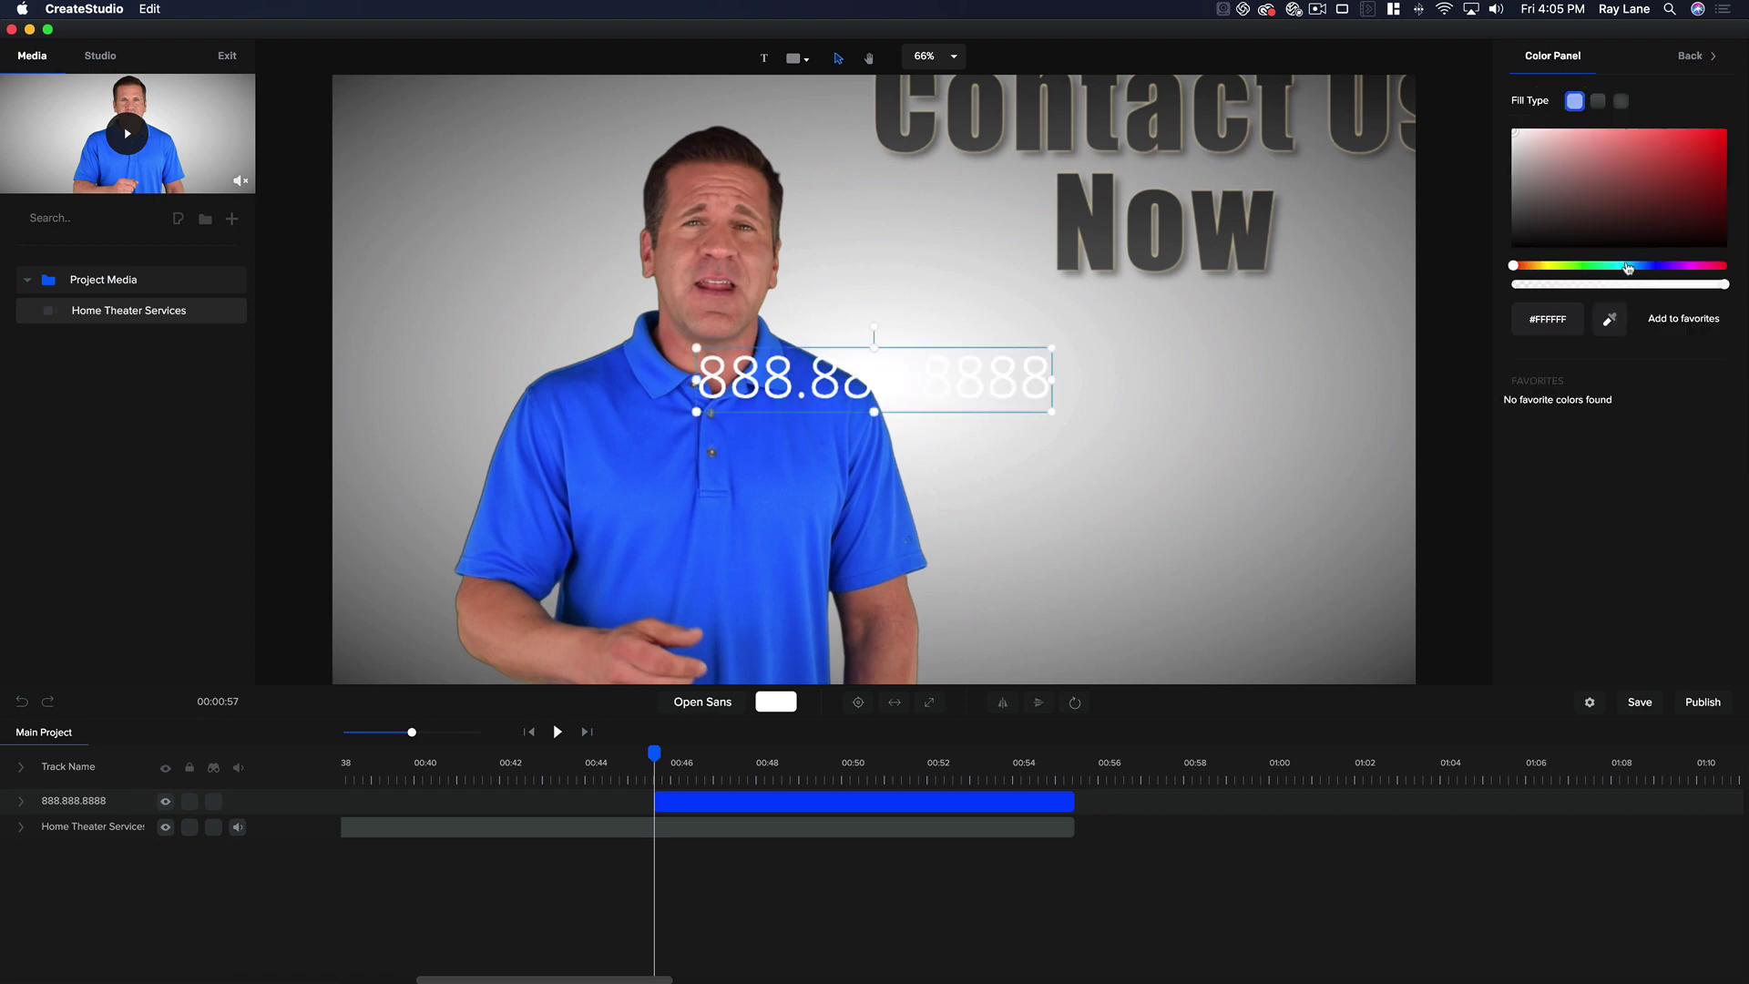
drag(1590, 213, 1676, 191)
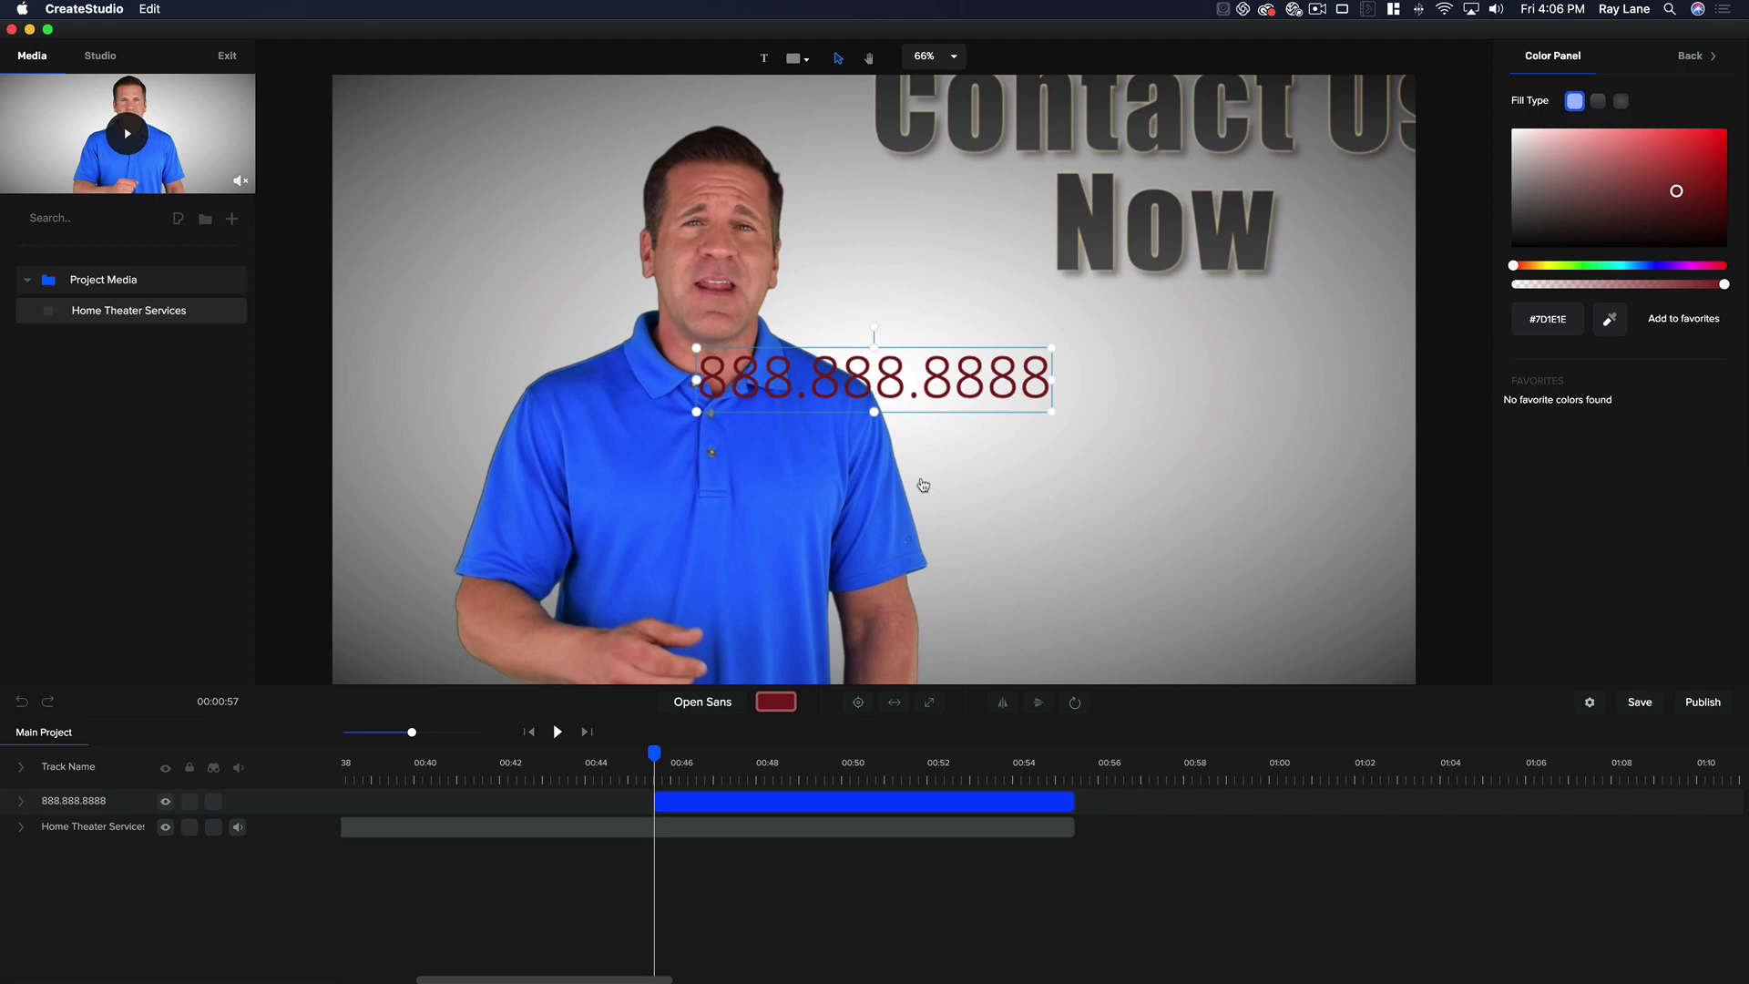
drag(856, 351, 1138, 396)
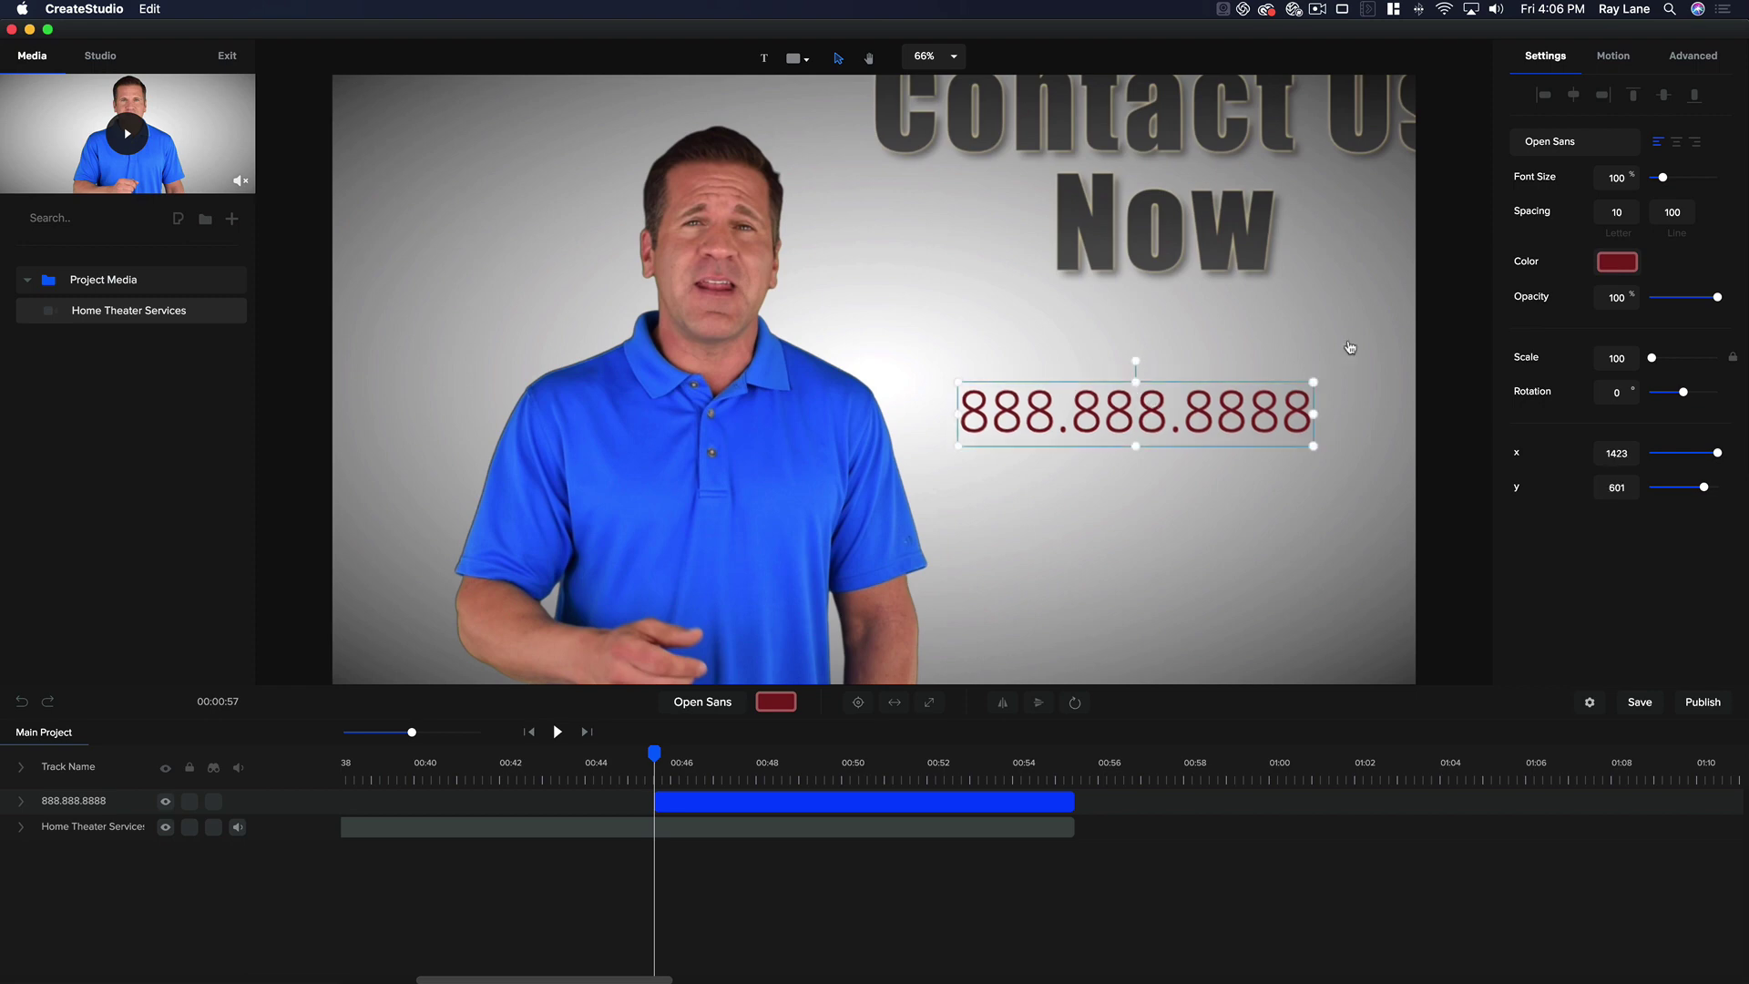
- Set the phone number's Open Sans font style to Bold
click(1595, 148)
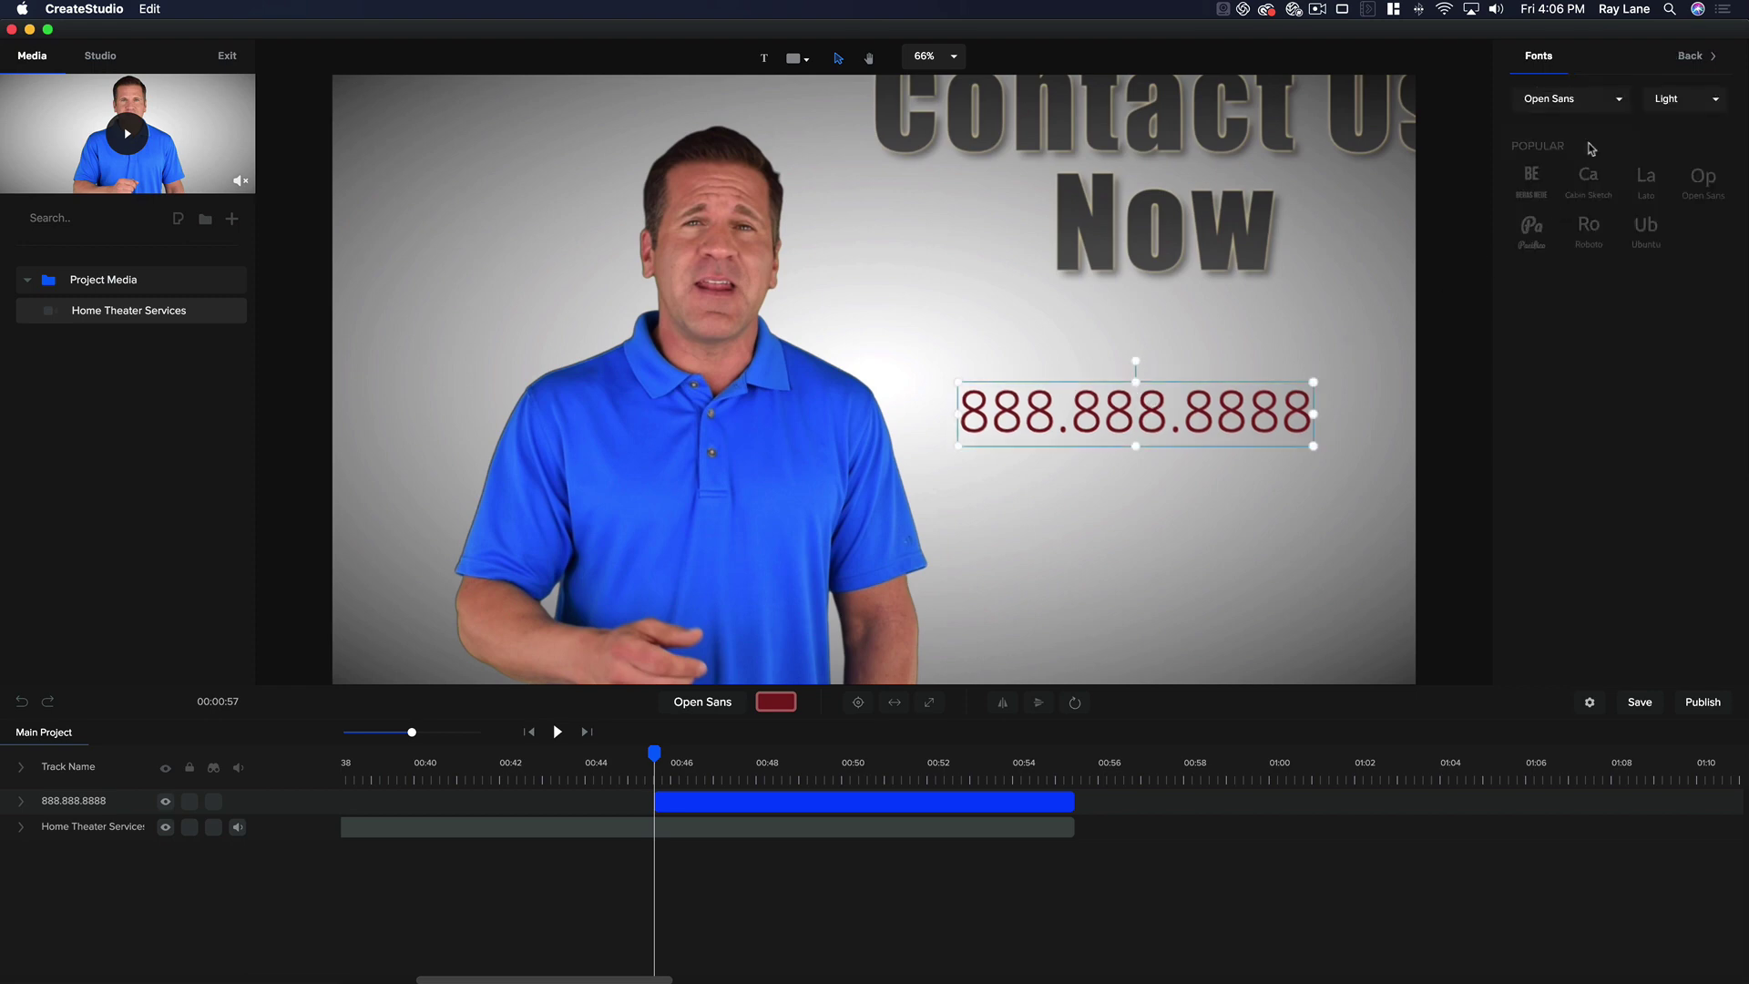
click(1714, 103)
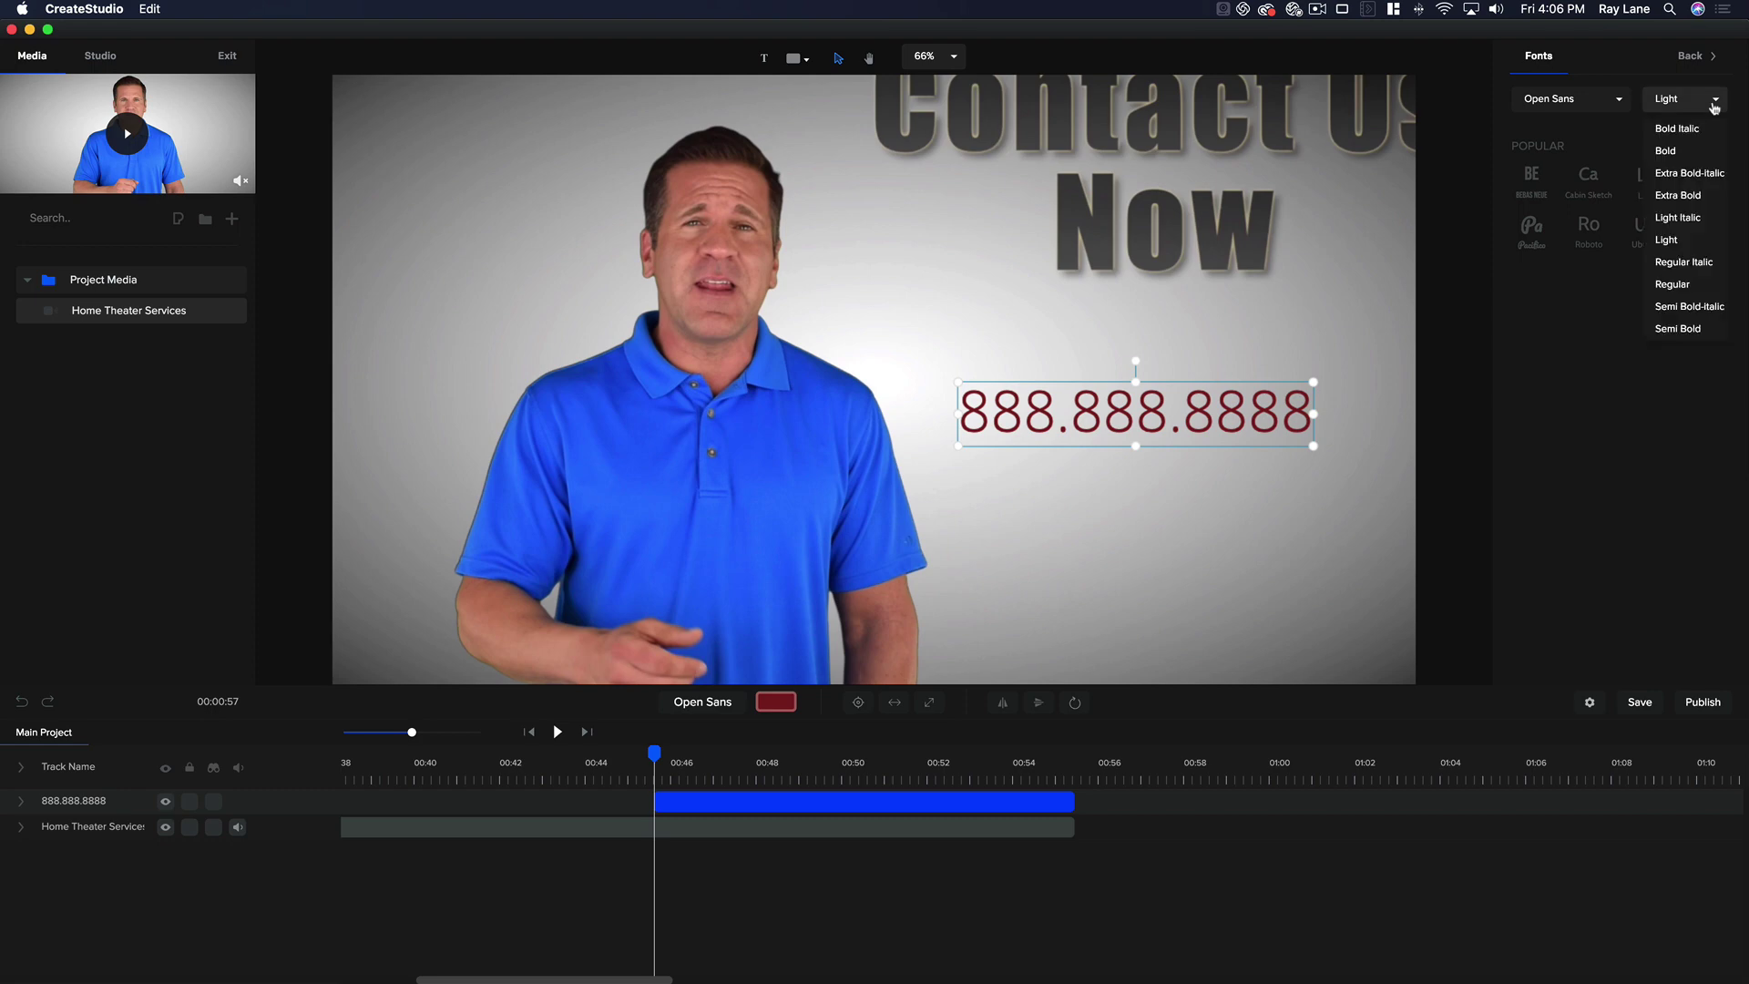
click(1670, 153)
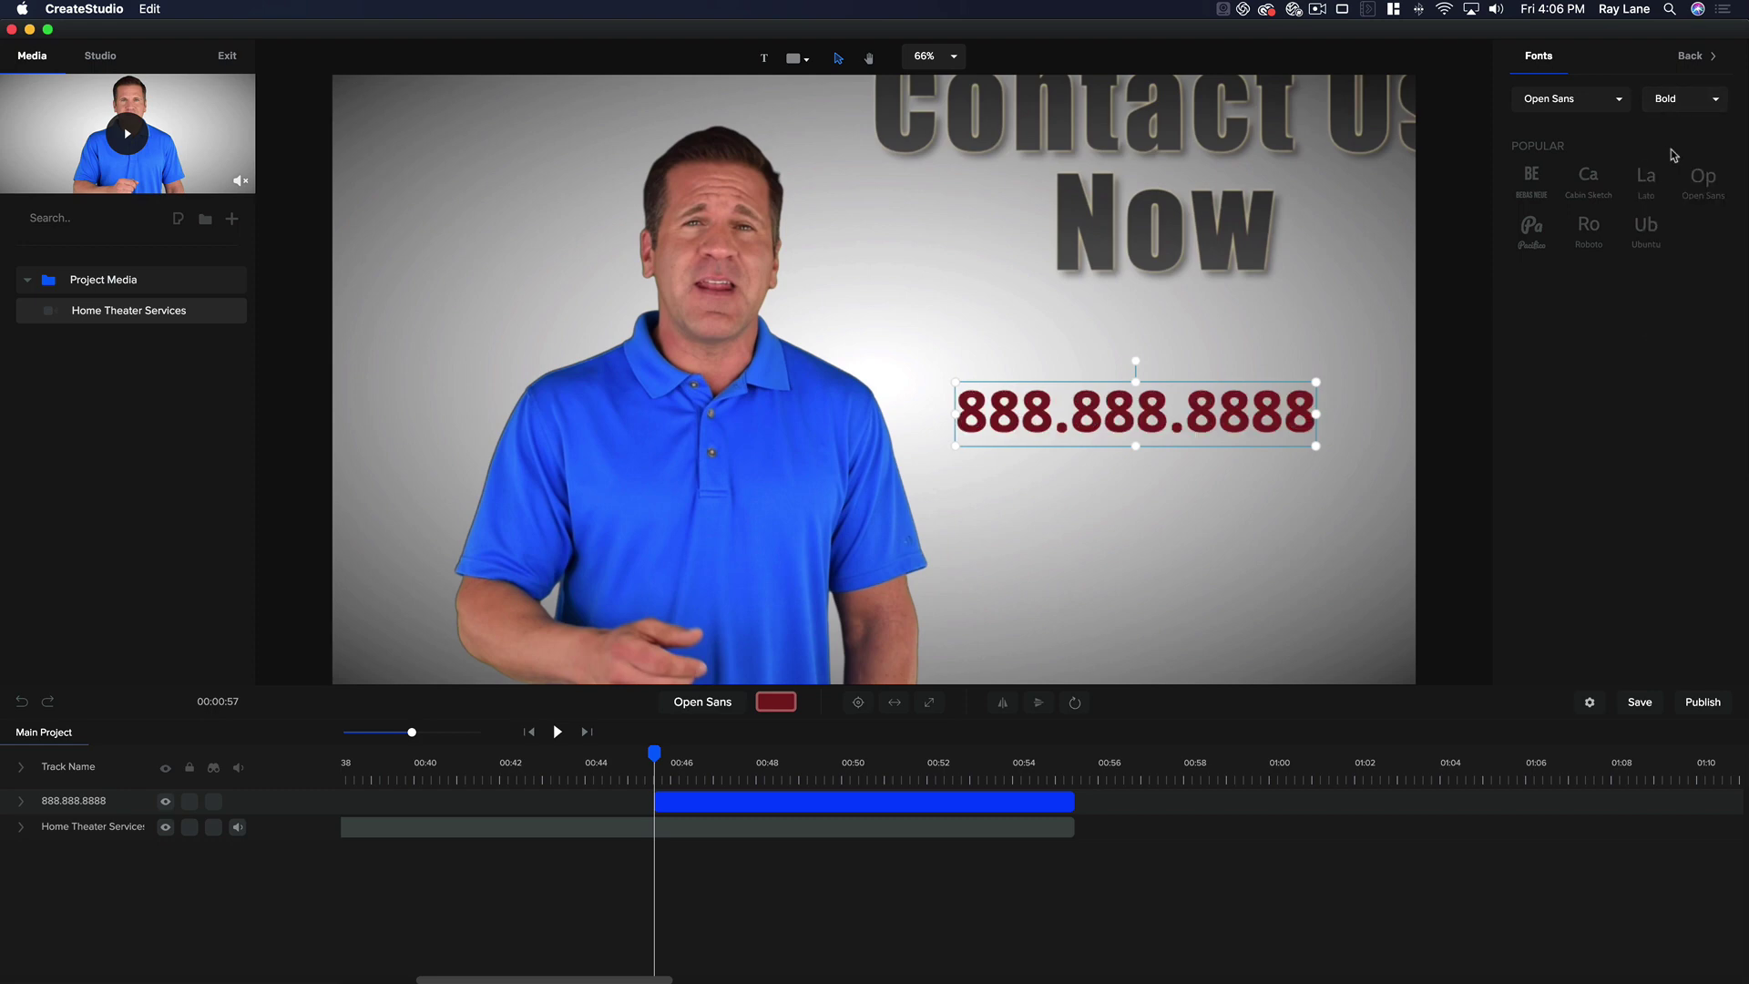
double_click(1117, 418)
double_click(1118, 417)
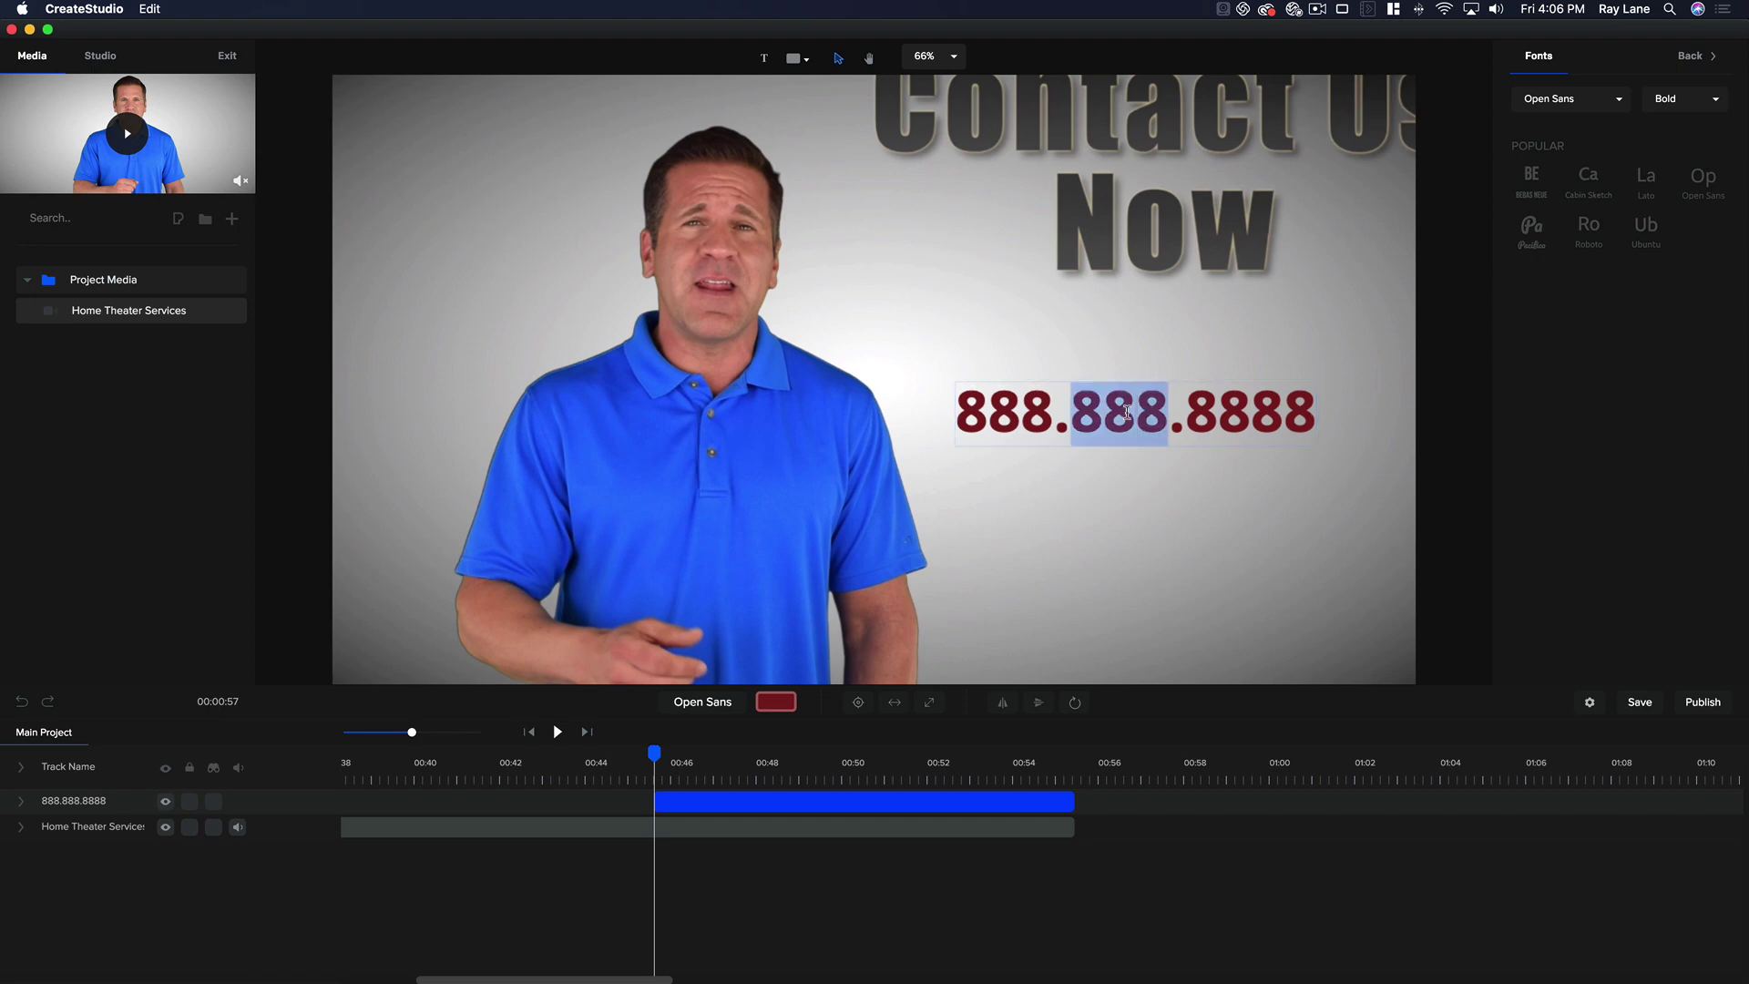
triple_click(1126, 411)
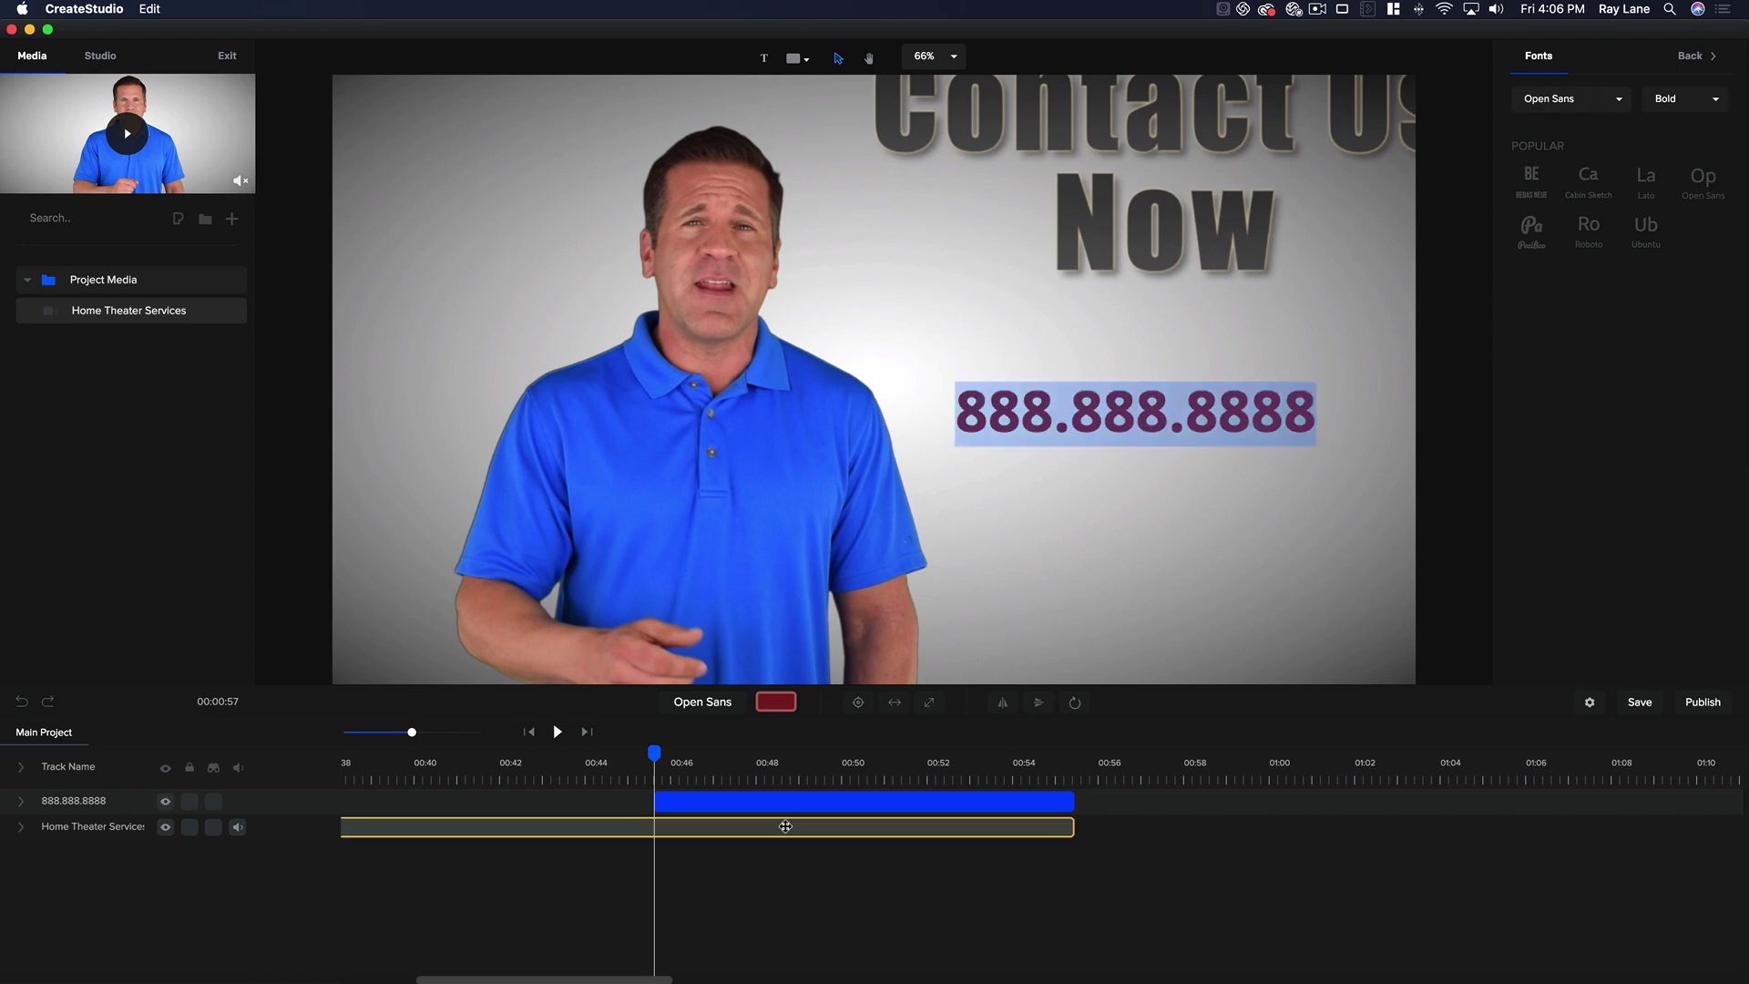
click(820, 805)
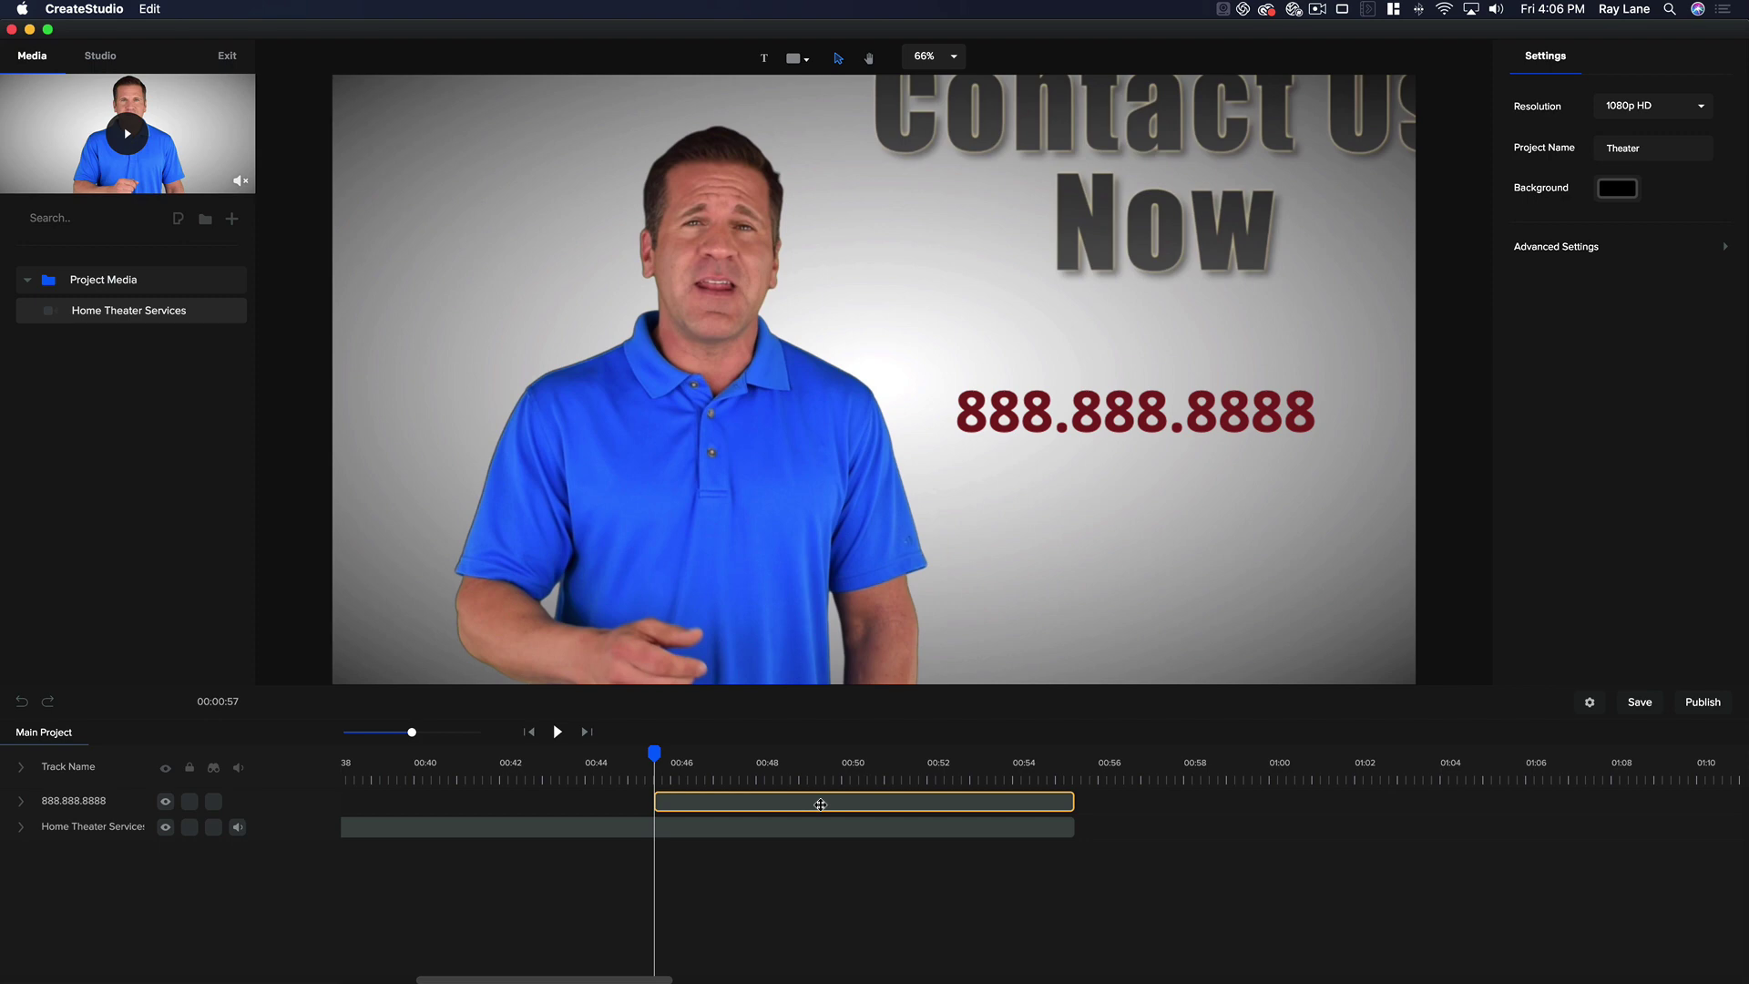
- Give the phone number a linear gradient fill running vertically from grey at its top to dark red at its bottom
click(866, 801)
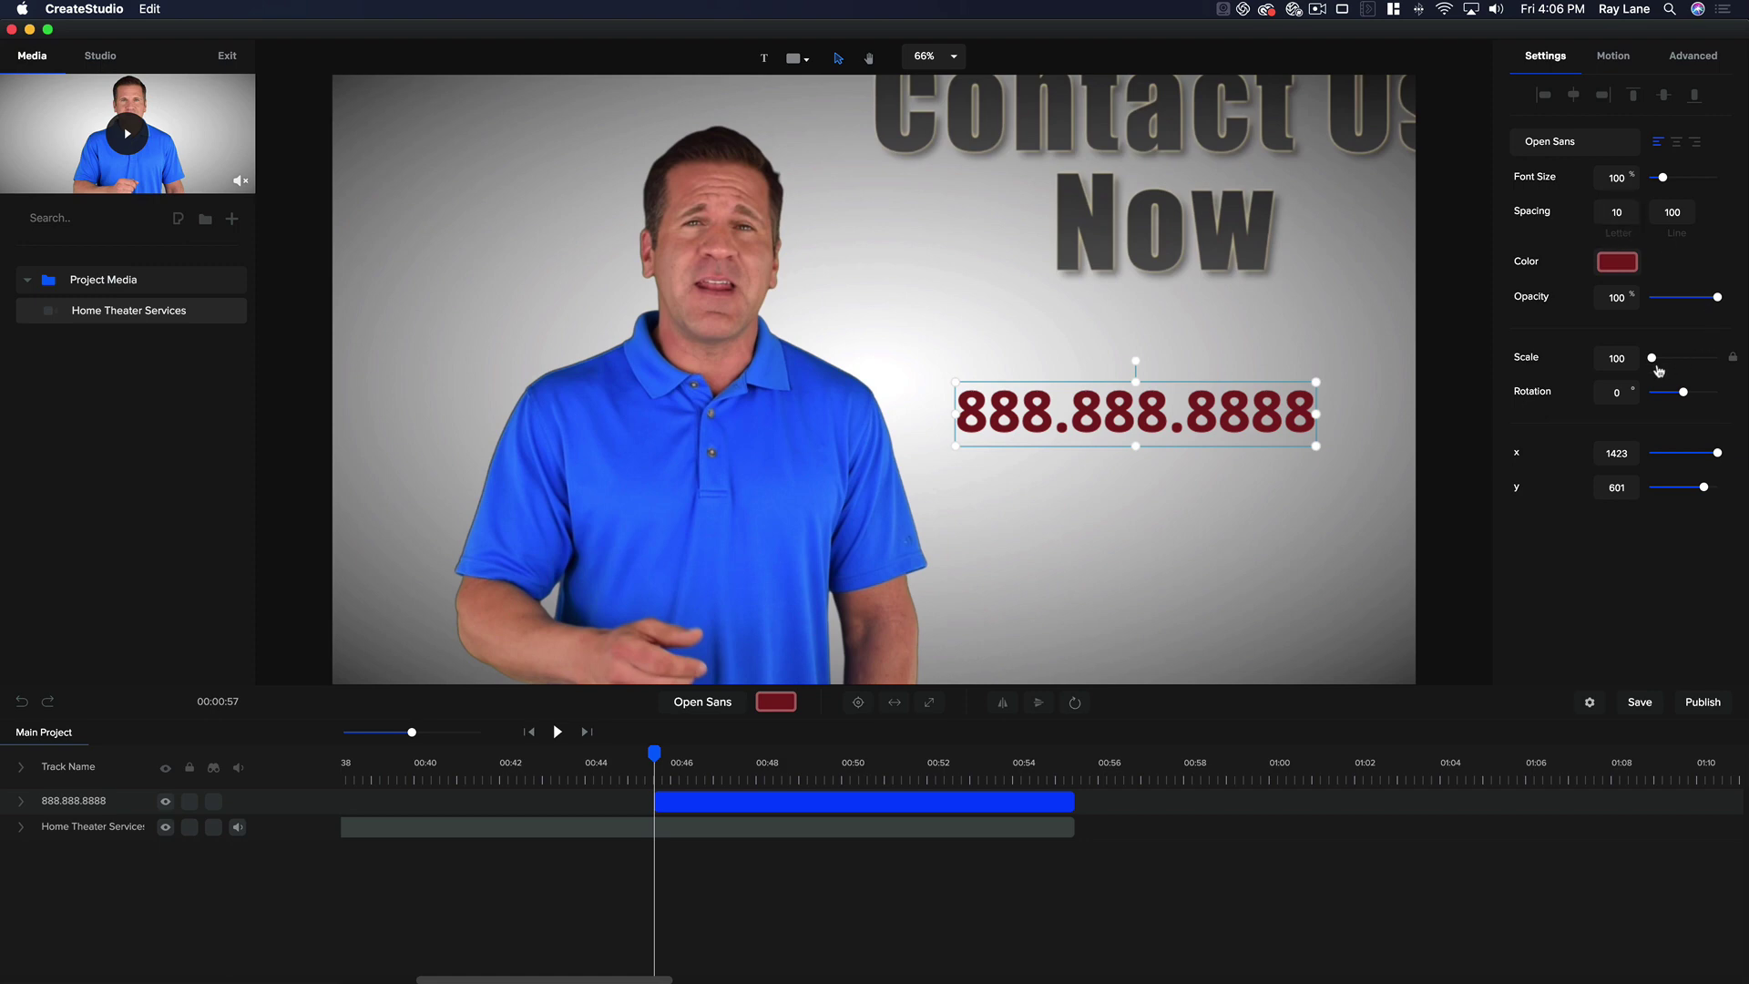
click(1618, 268)
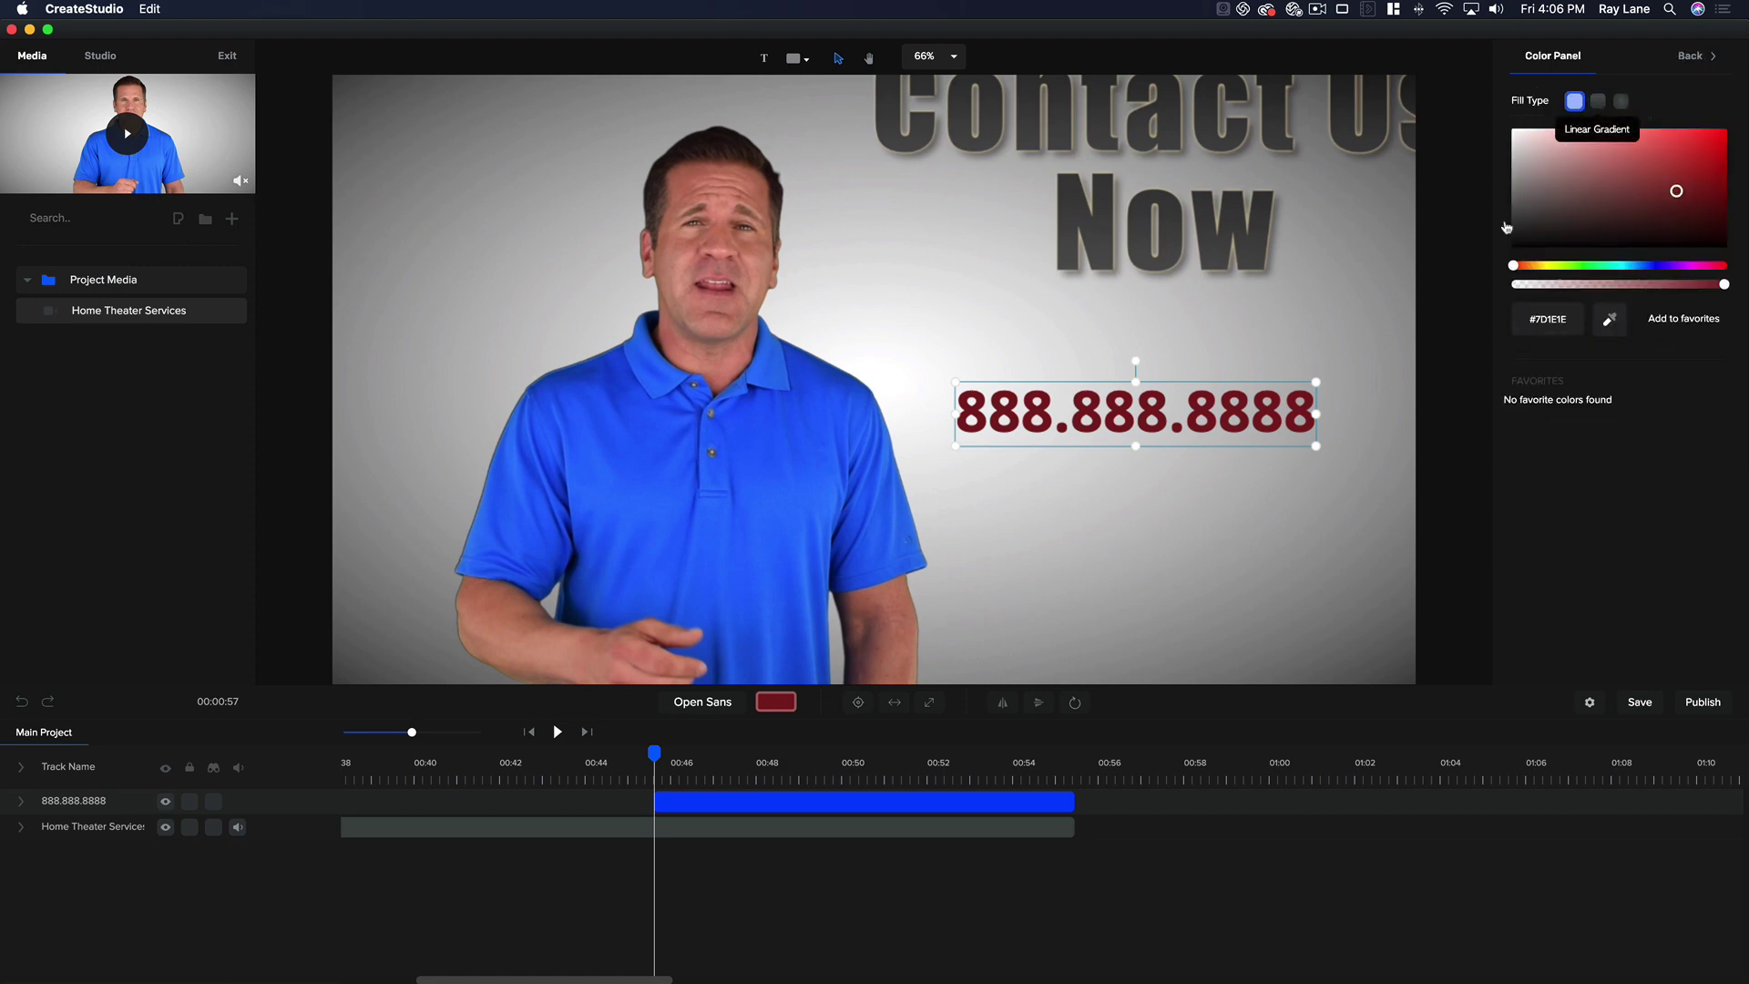
click(1598, 104)
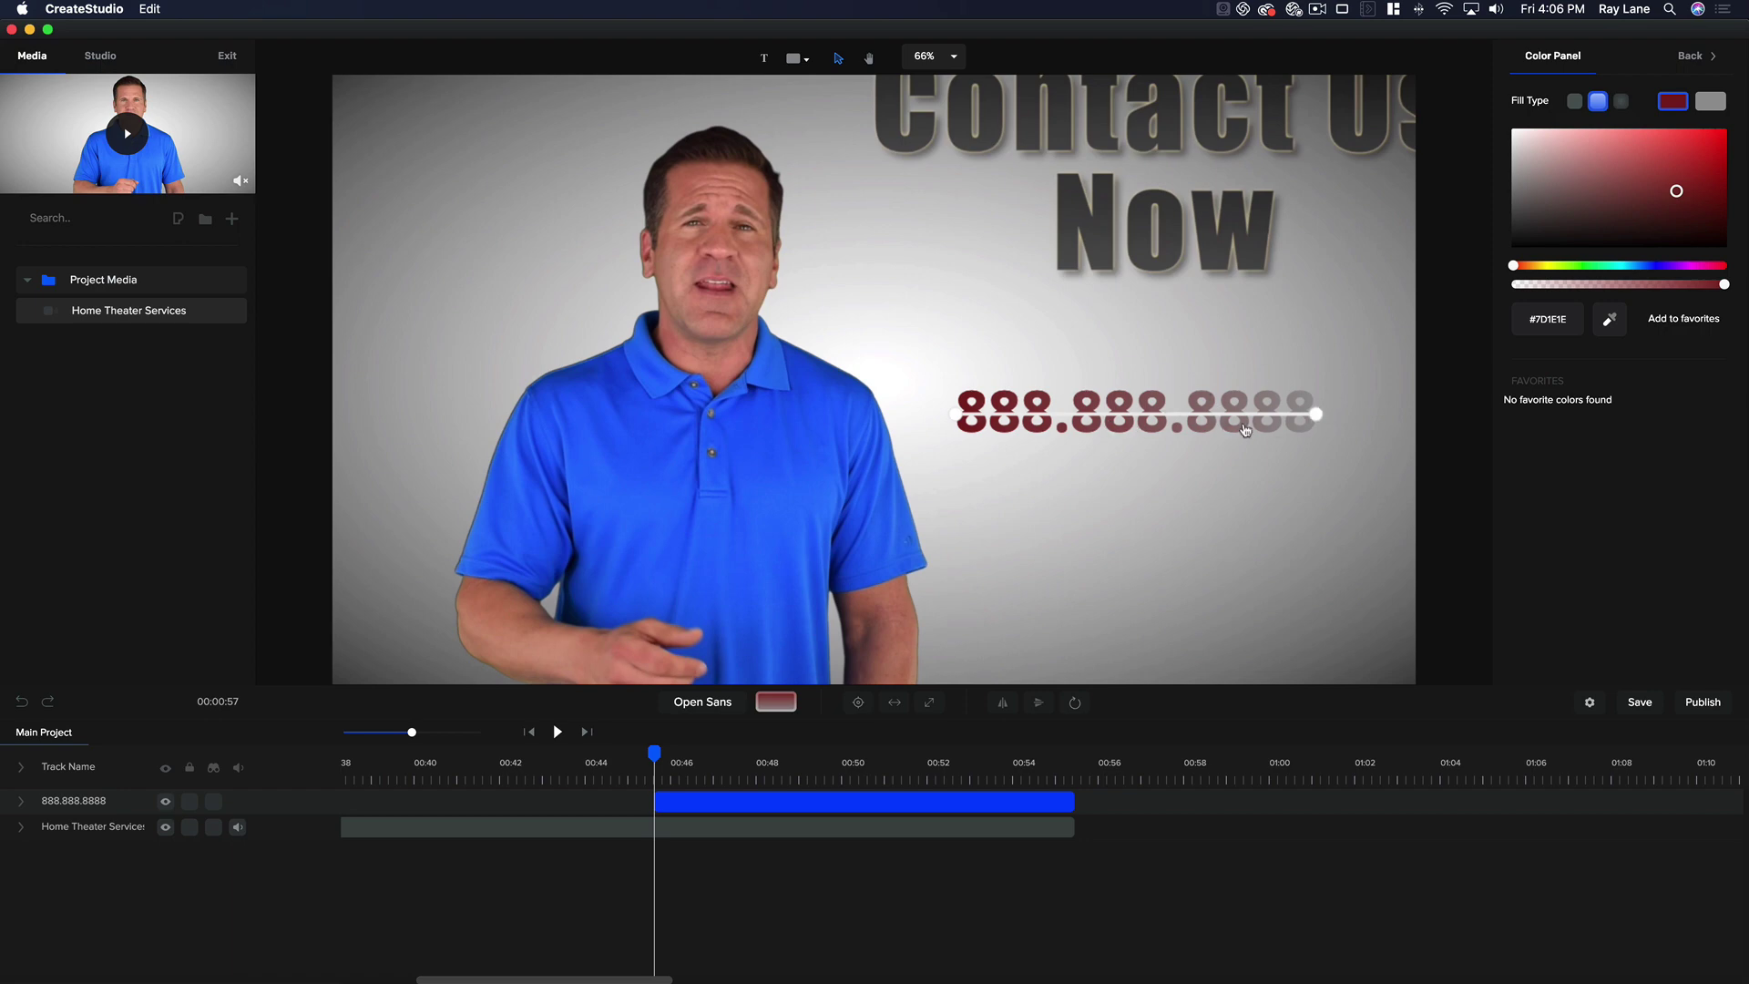
drag(1316, 414, 1160, 382)
mouse_move(956, 415)
mouse_down()
mouse_move(1161, 434)
mouse_move(1160, 346)
mouse_move(1159, 390)
mouse_up()
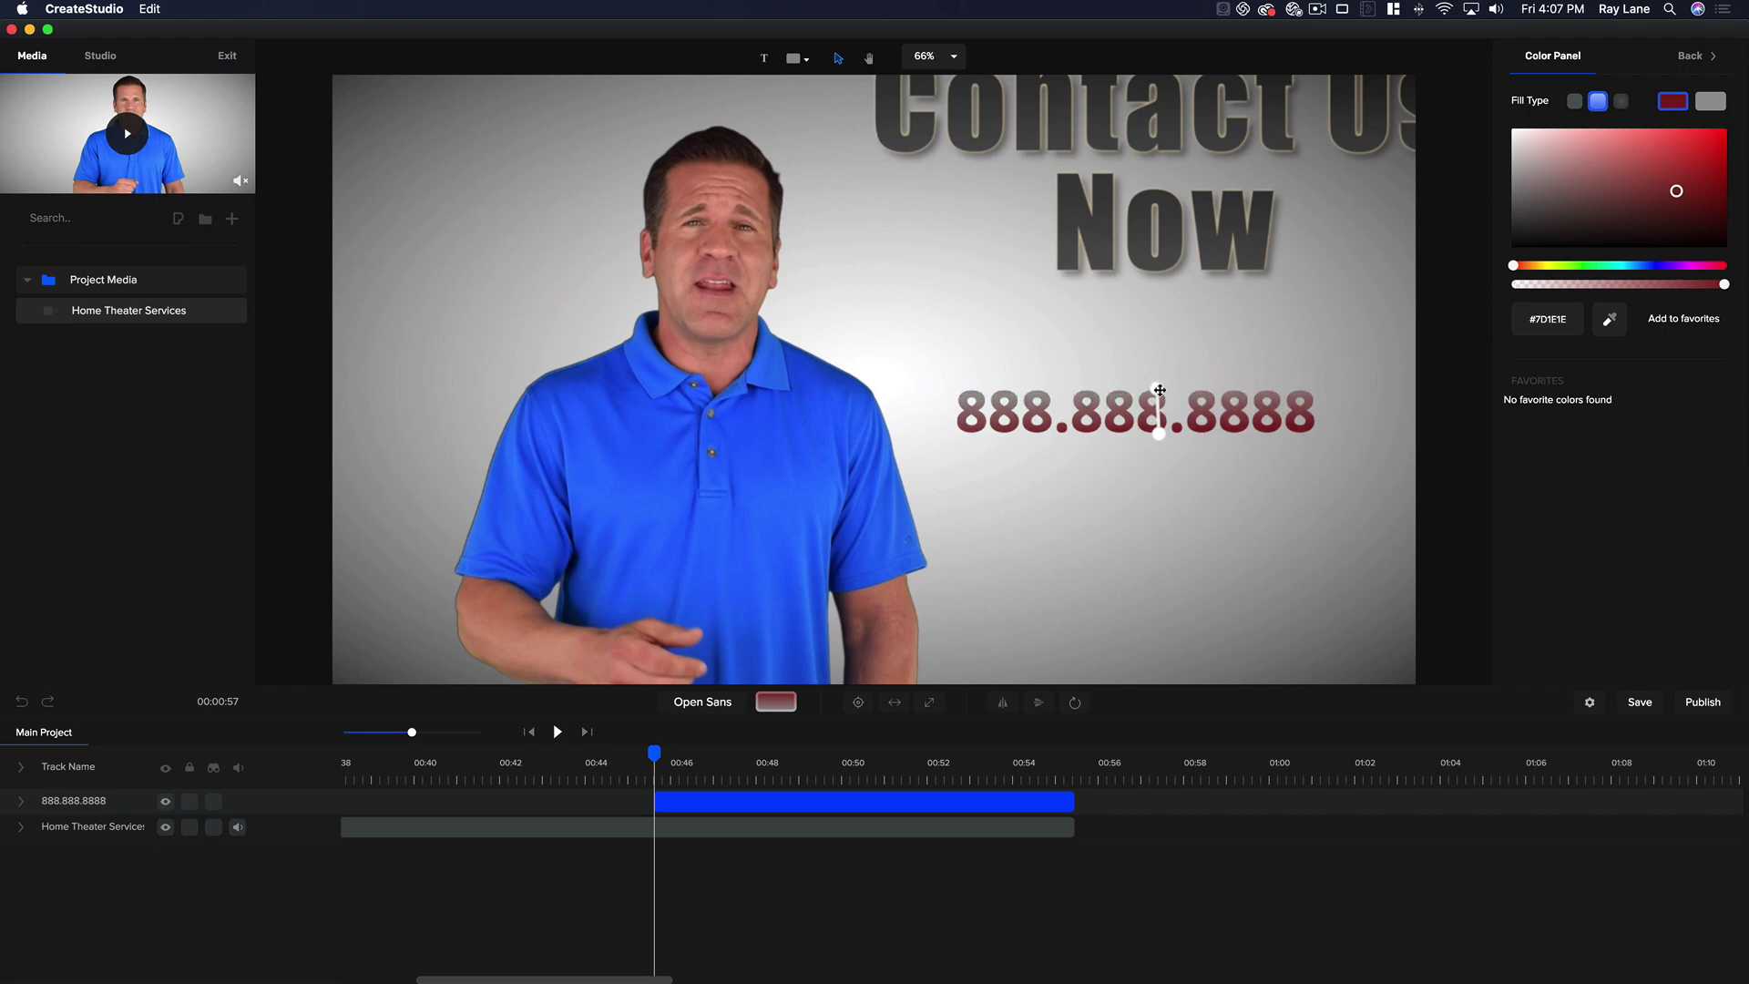
- Change the upper colour of the phone number's gradient to light red #ED7777
click(1711, 102)
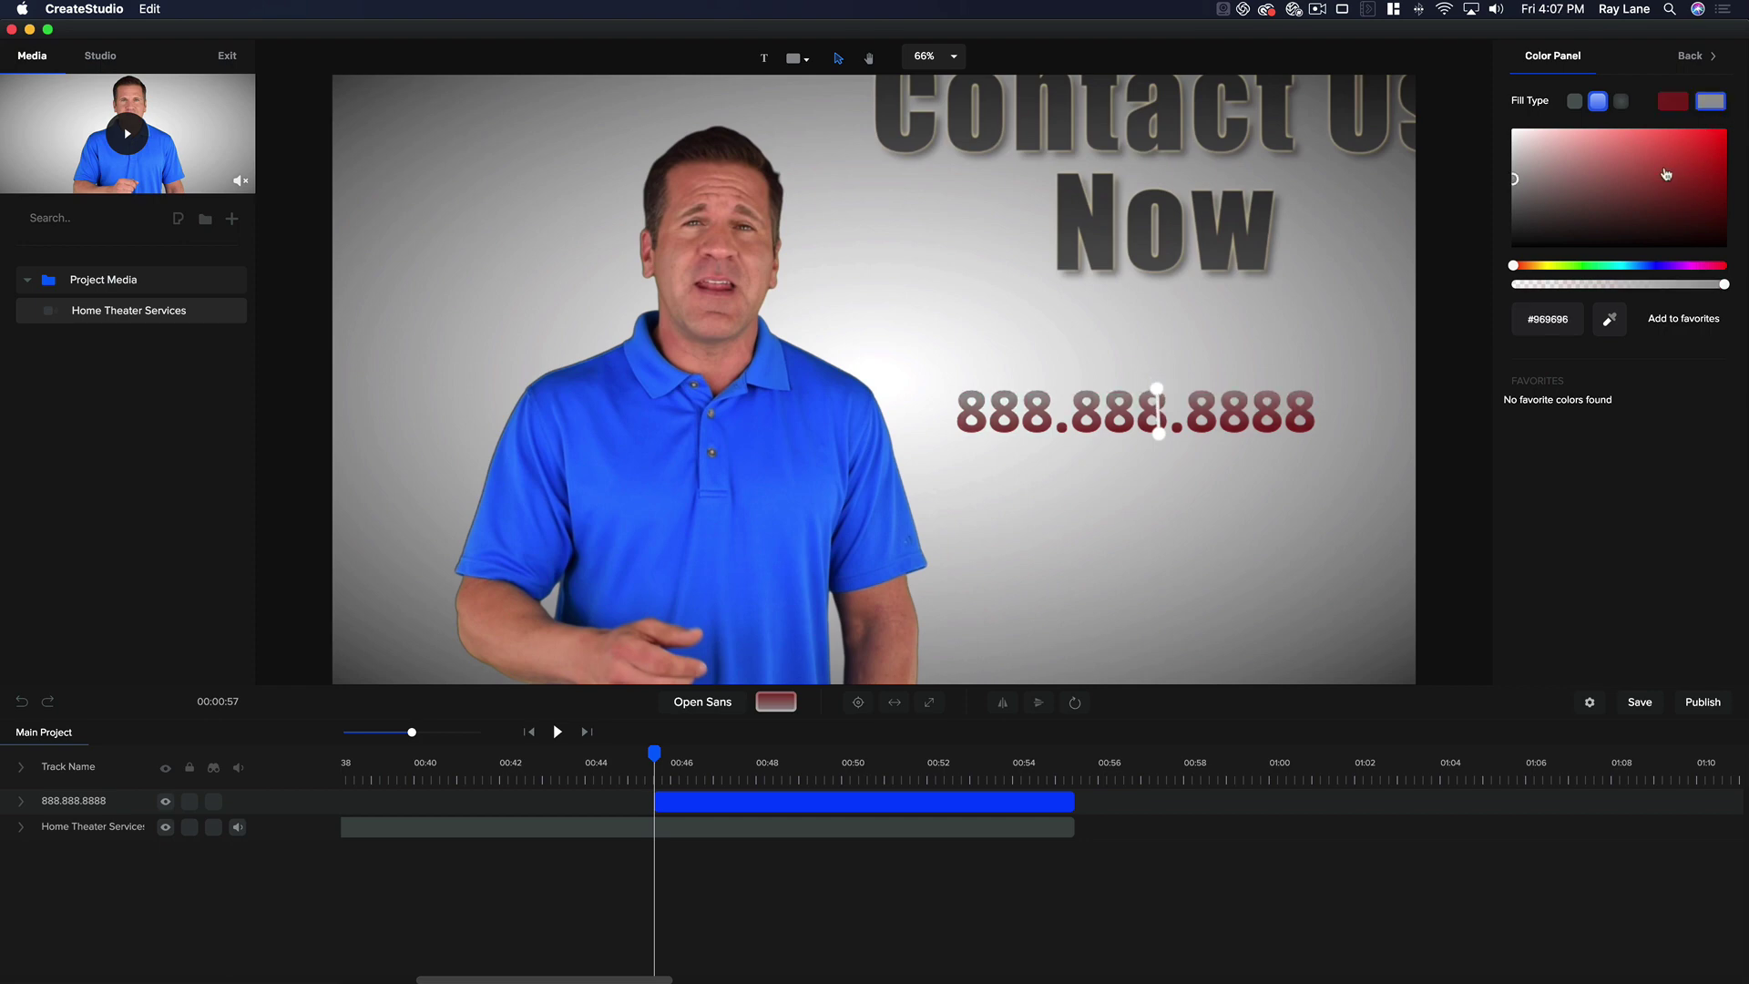
drag(1643, 175, 1619, 141)
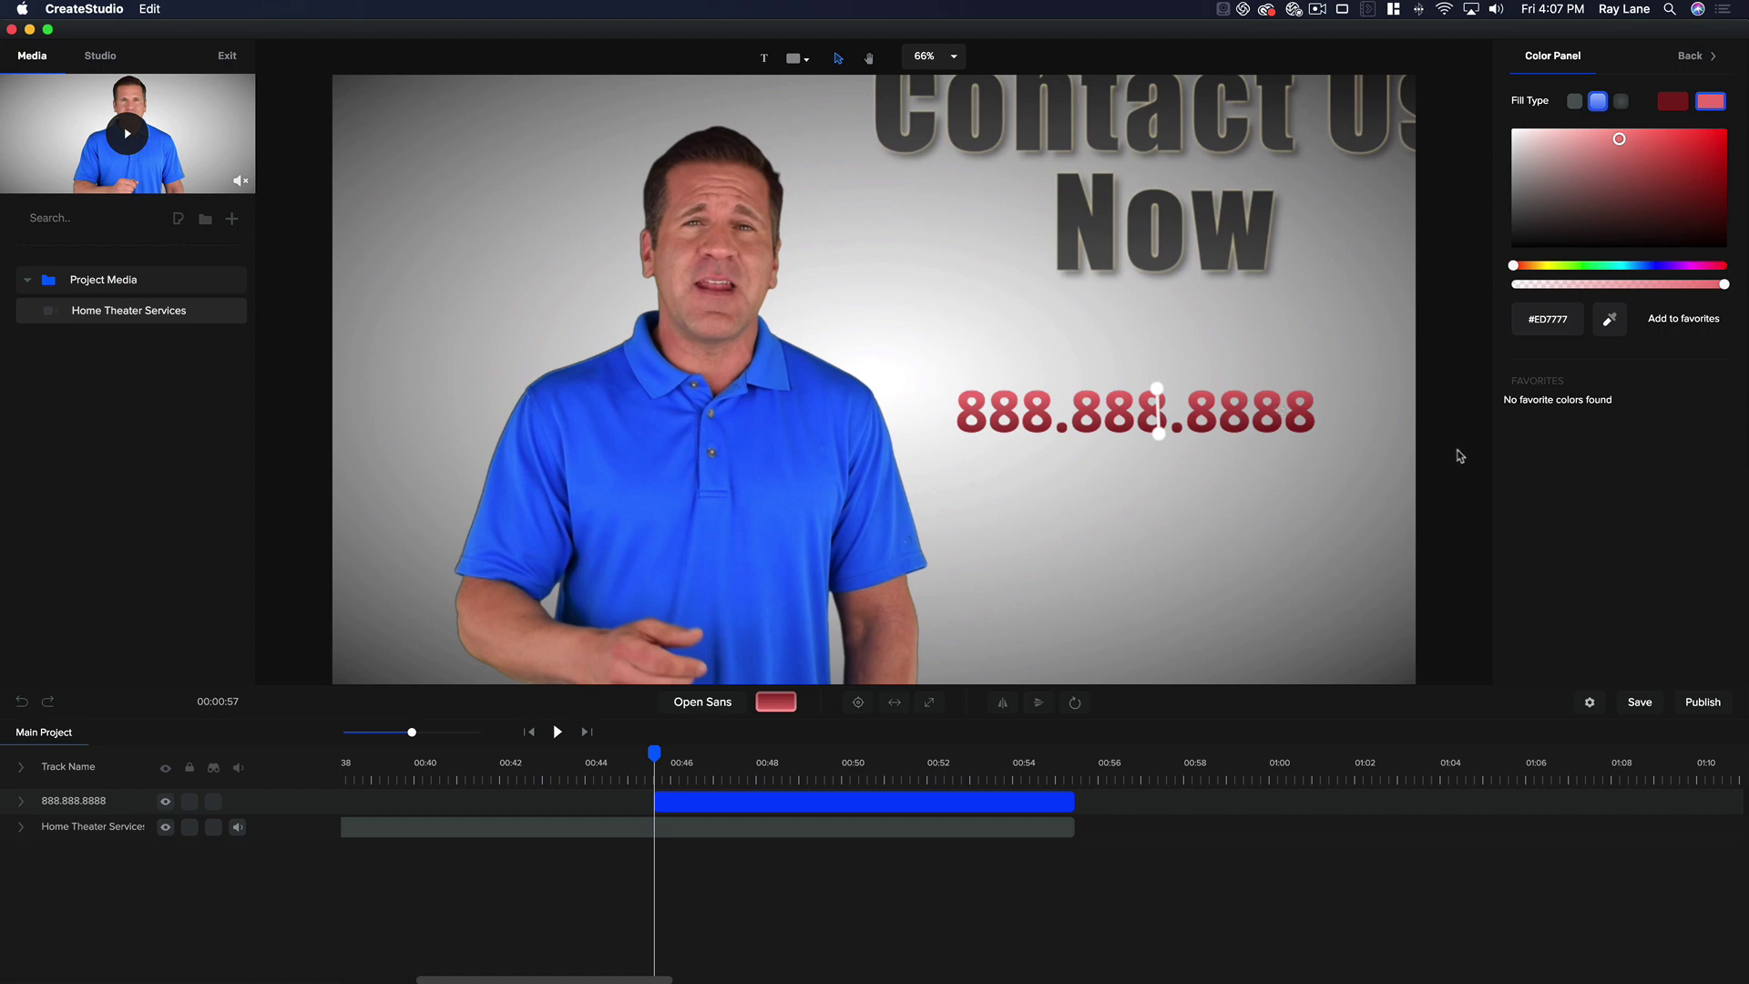
click(1104, 421)
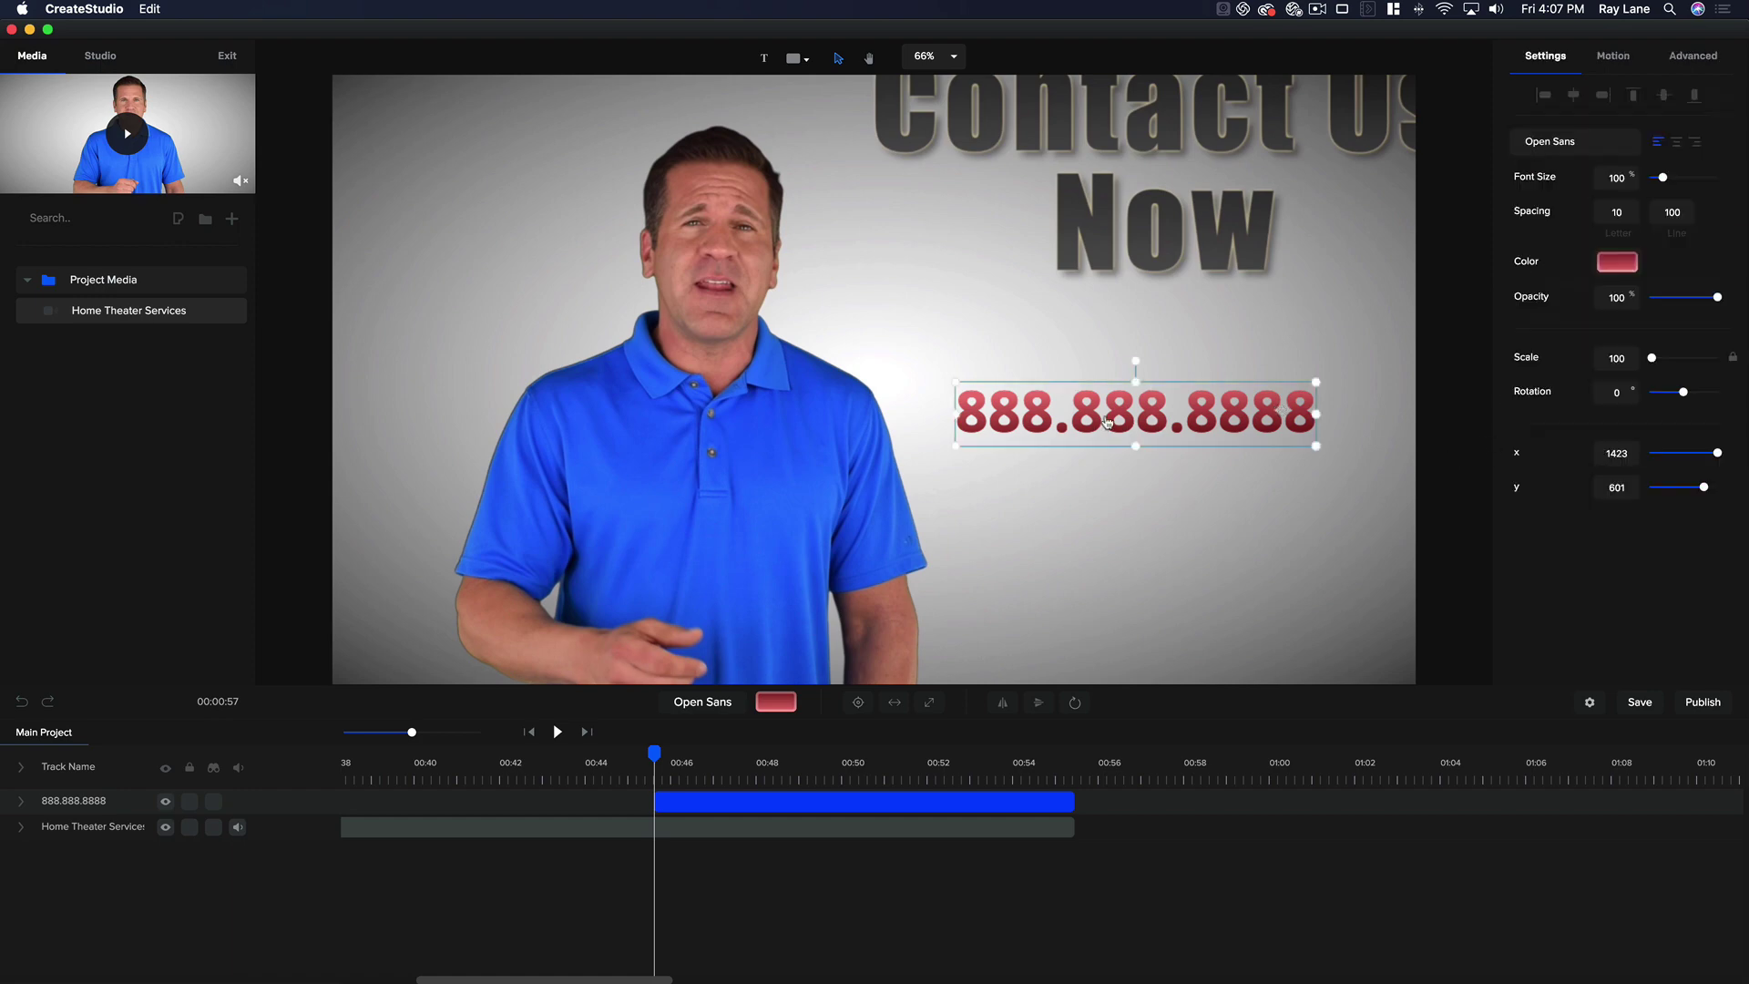
- Insert a line break after the last digit of the phone number text
click(1319, 414)
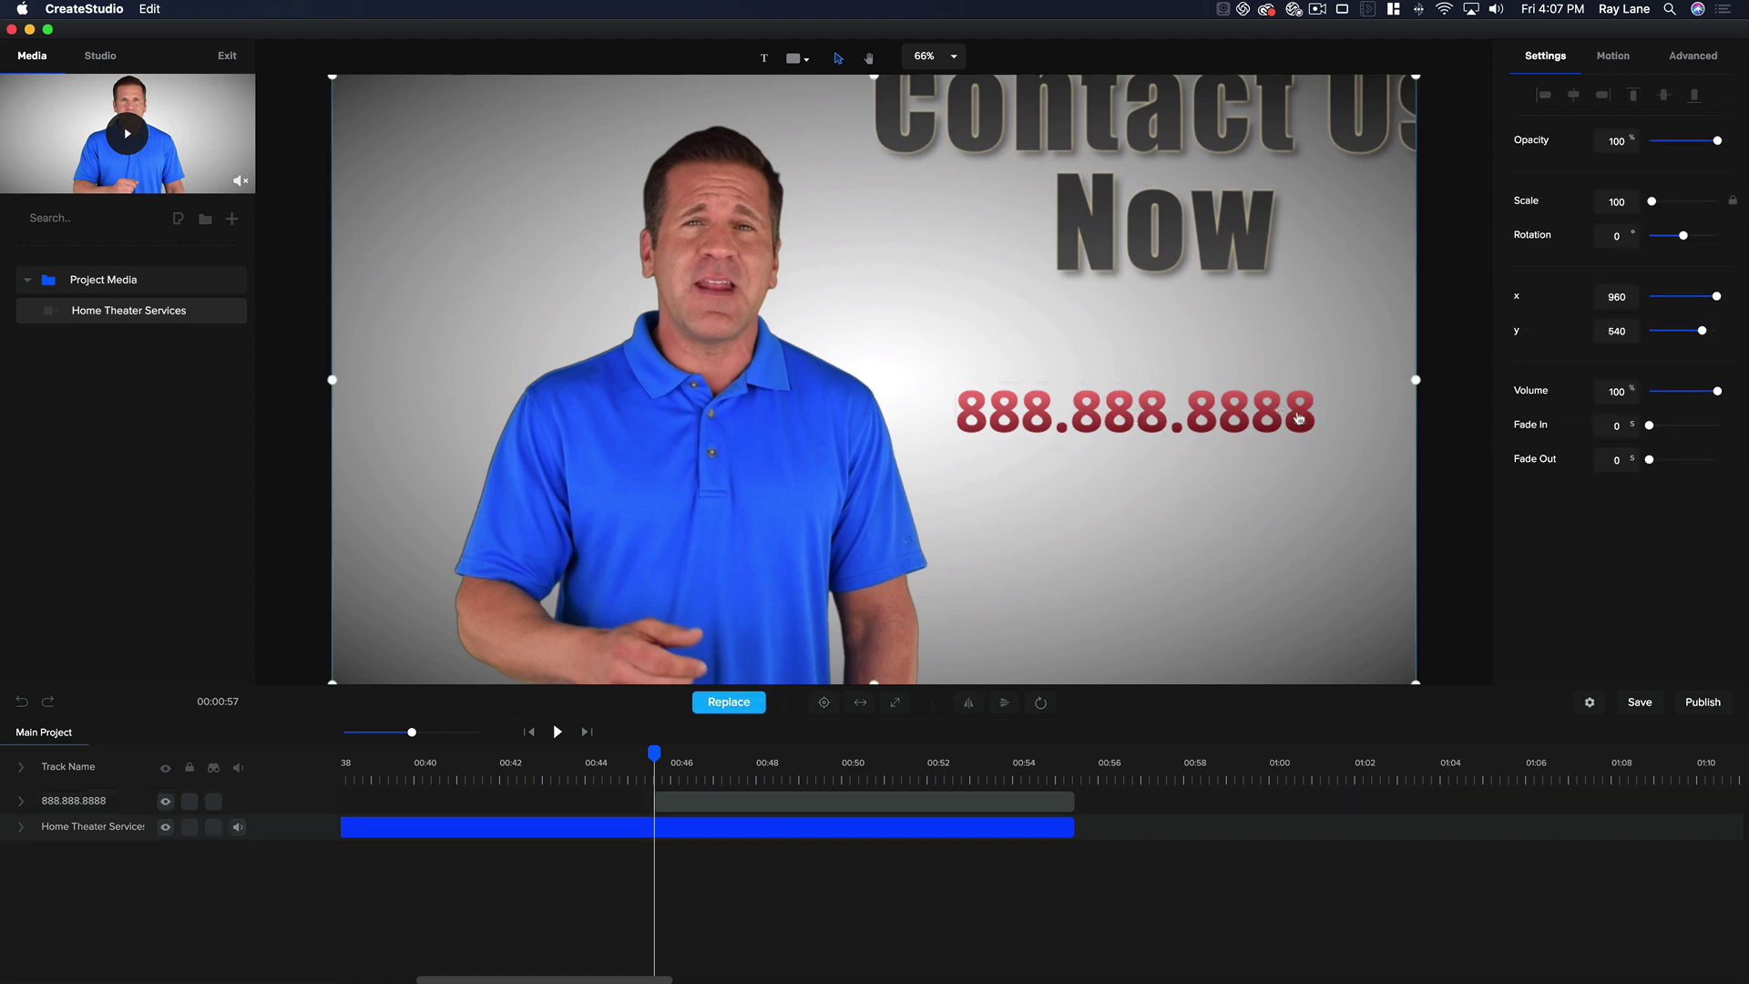
double_click(1299, 417)
key(Right)
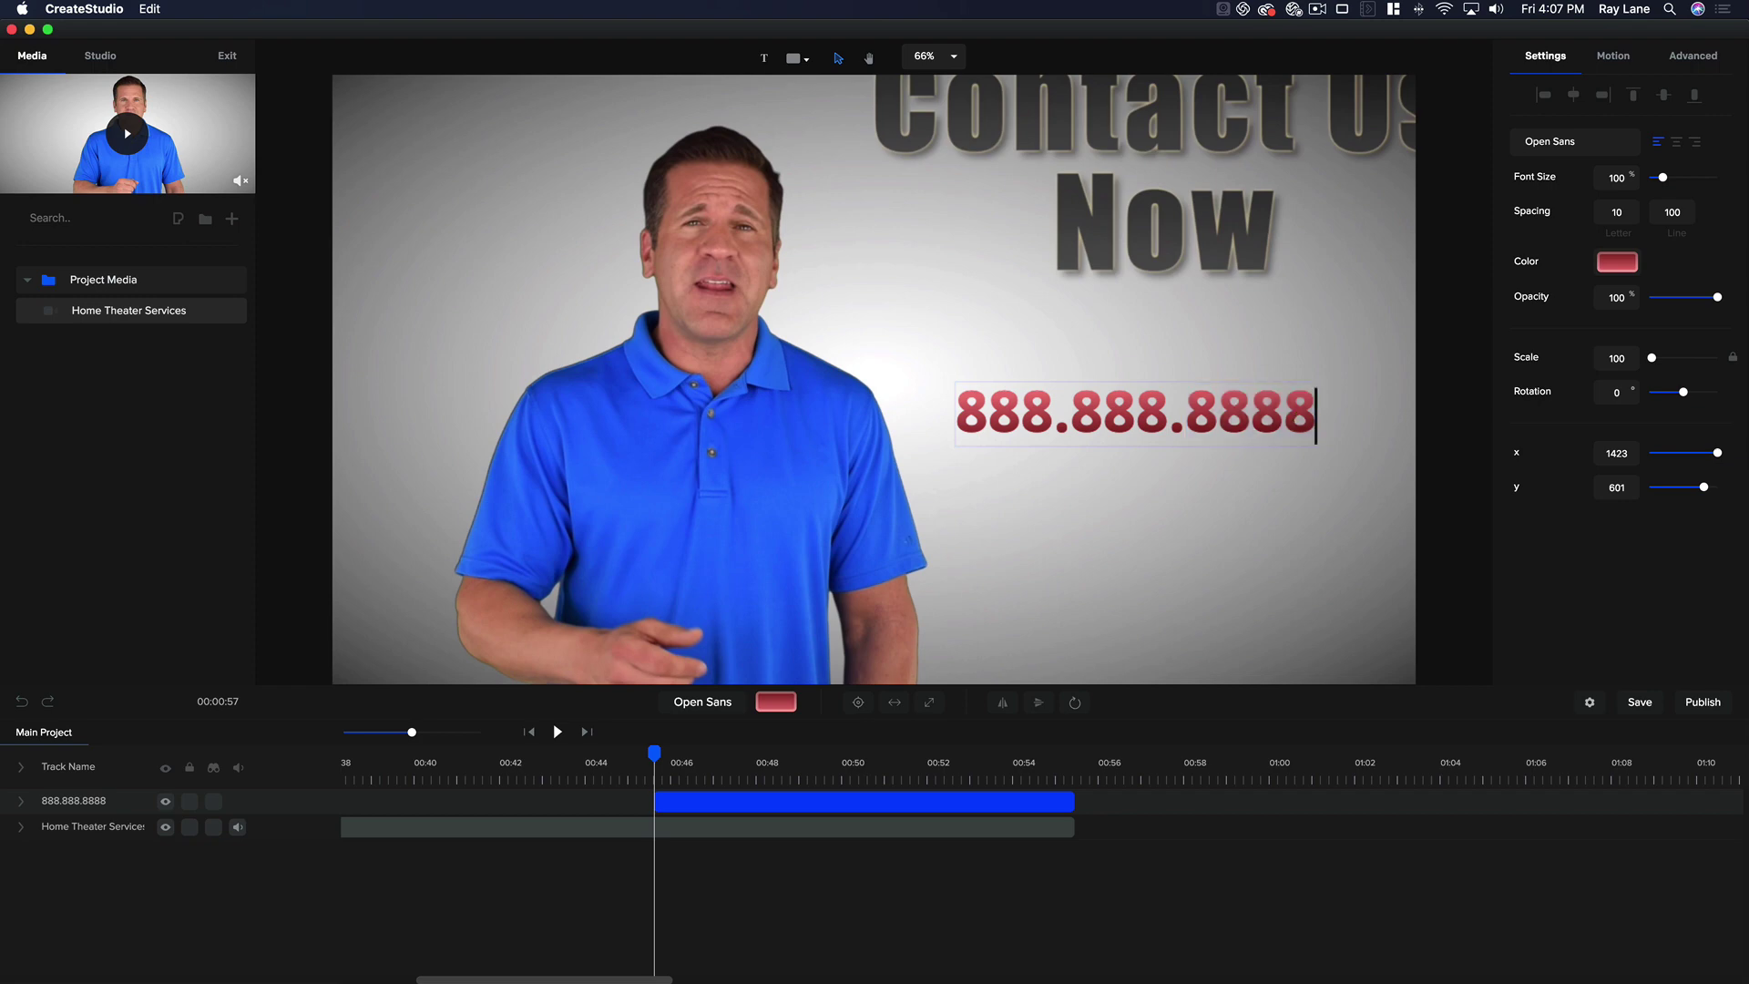
key(Return)
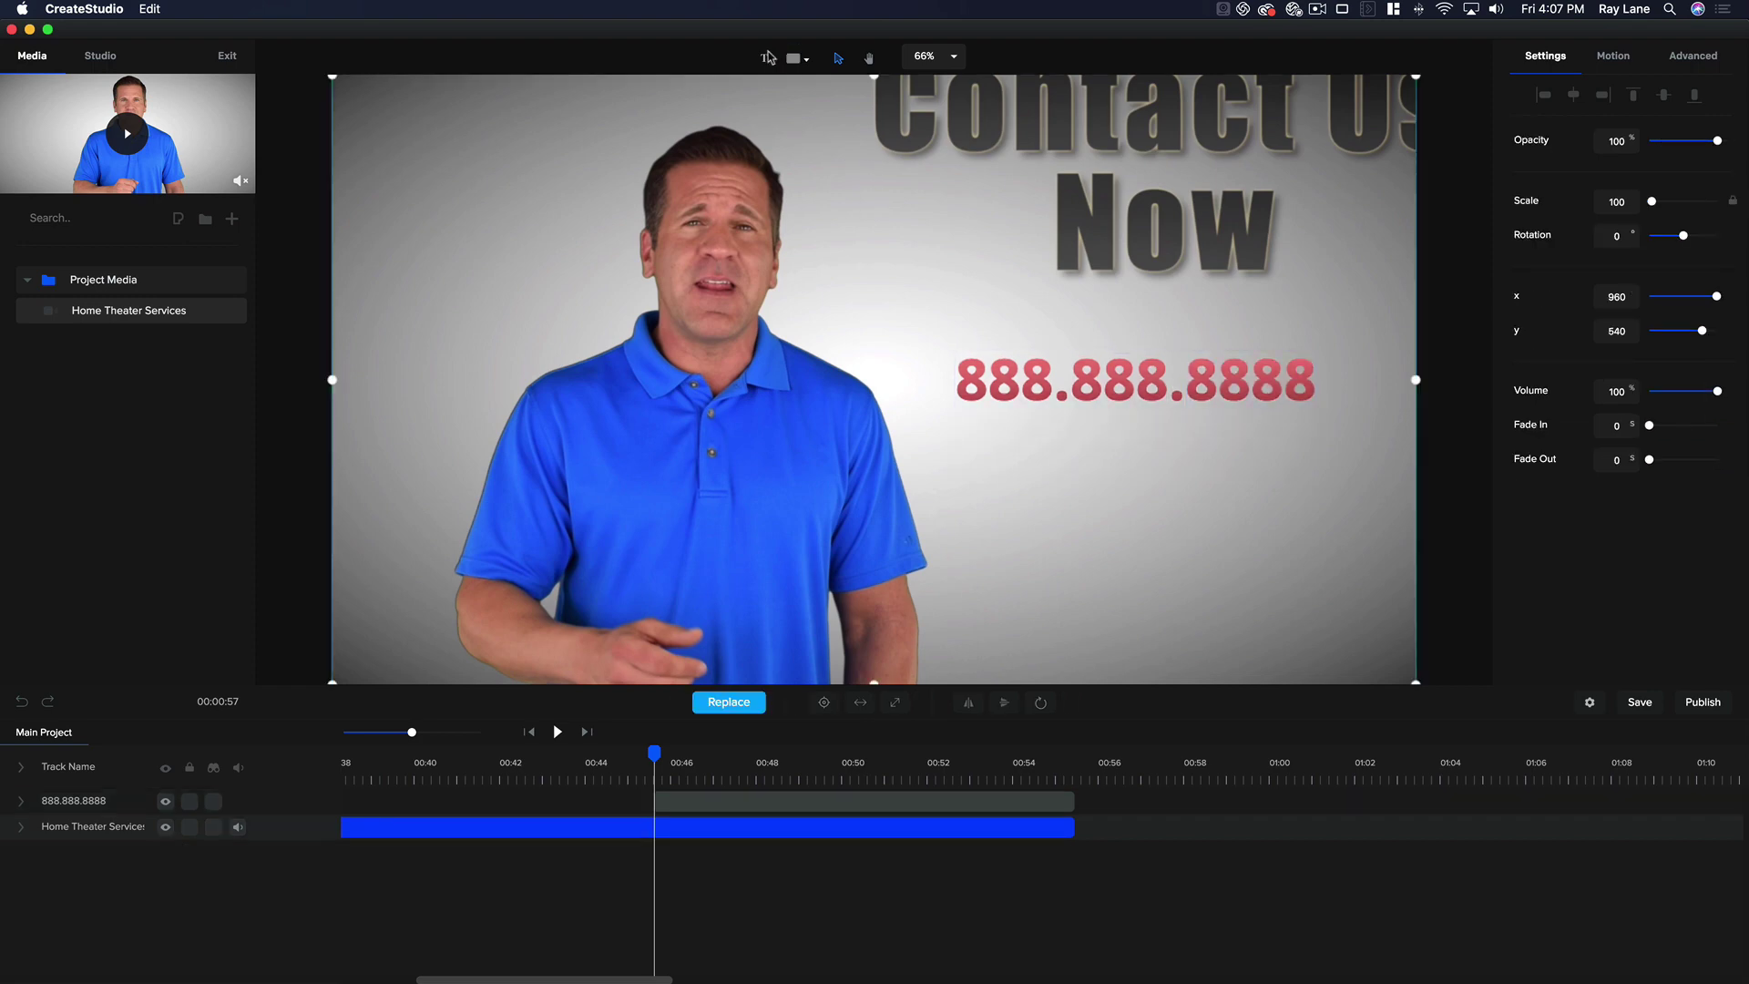
- Add a text layer below the phone number, at about x 1414, y 657, and extend its clip to end with the phone number's clip
click(764, 59)
drag(941, 399, 1149, 456)
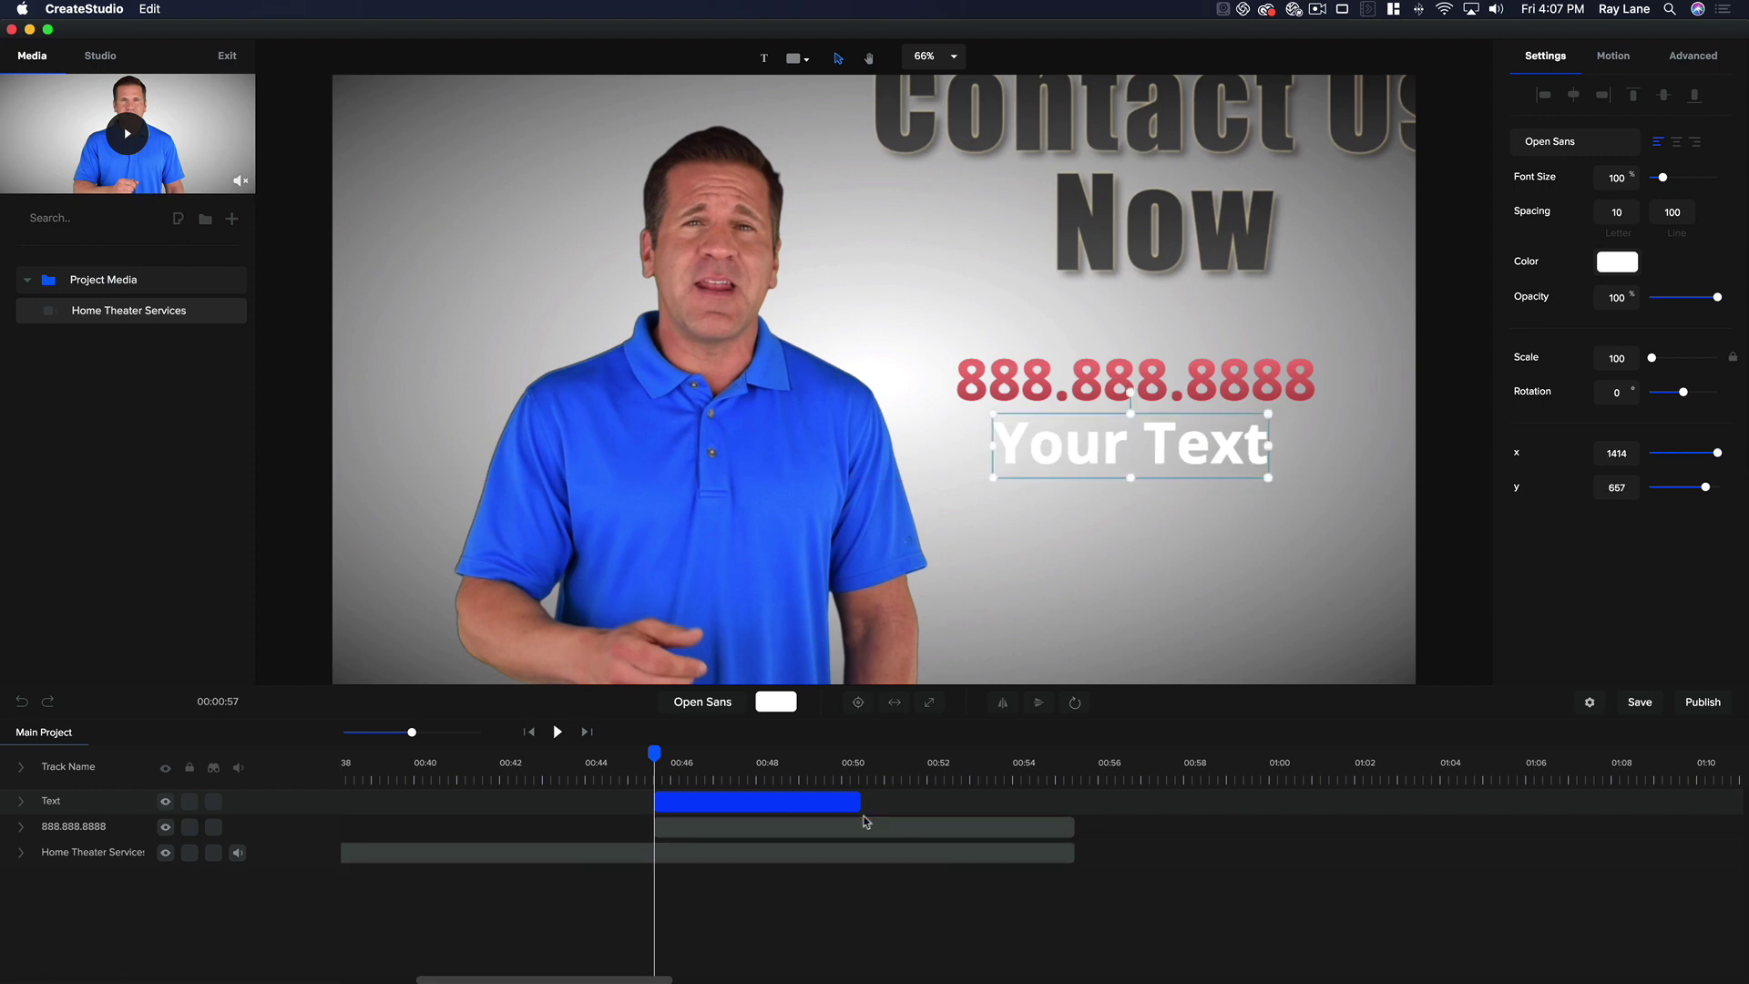
drag(859, 805, 1074, 801)
click(1069, 766)
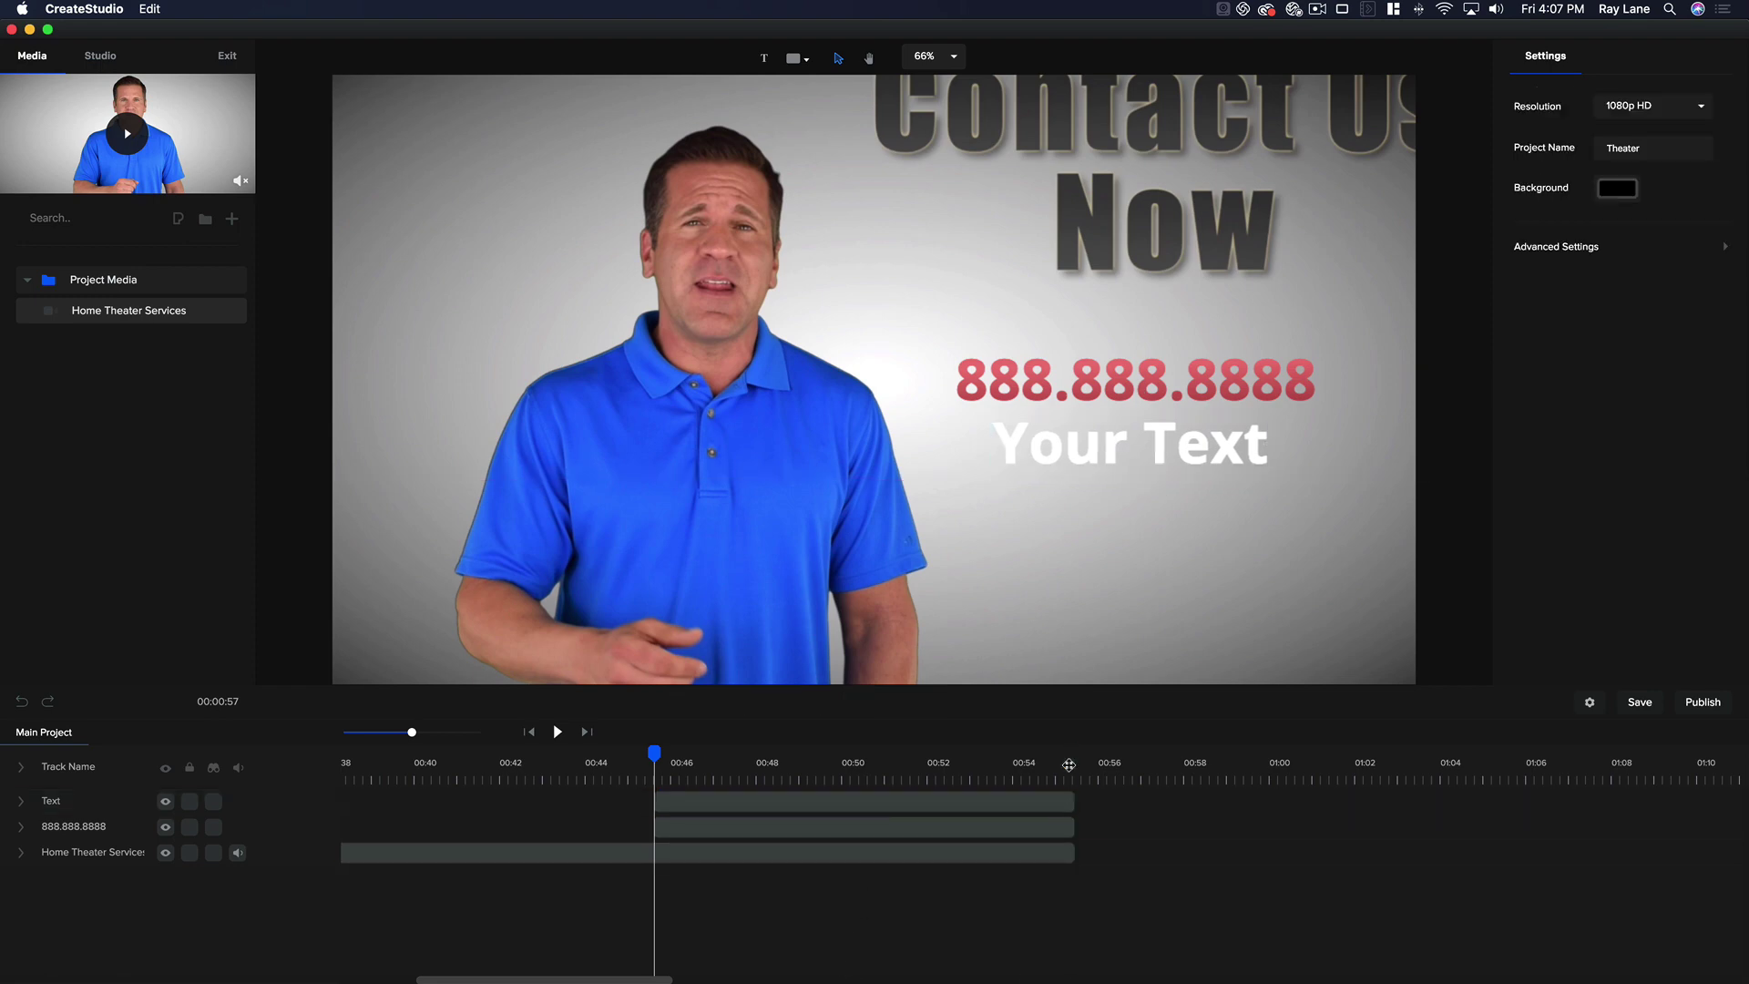
- Open the new "Your Text" layer for editing and select its entire placeholder text
click(1185, 444)
click(1174, 436)
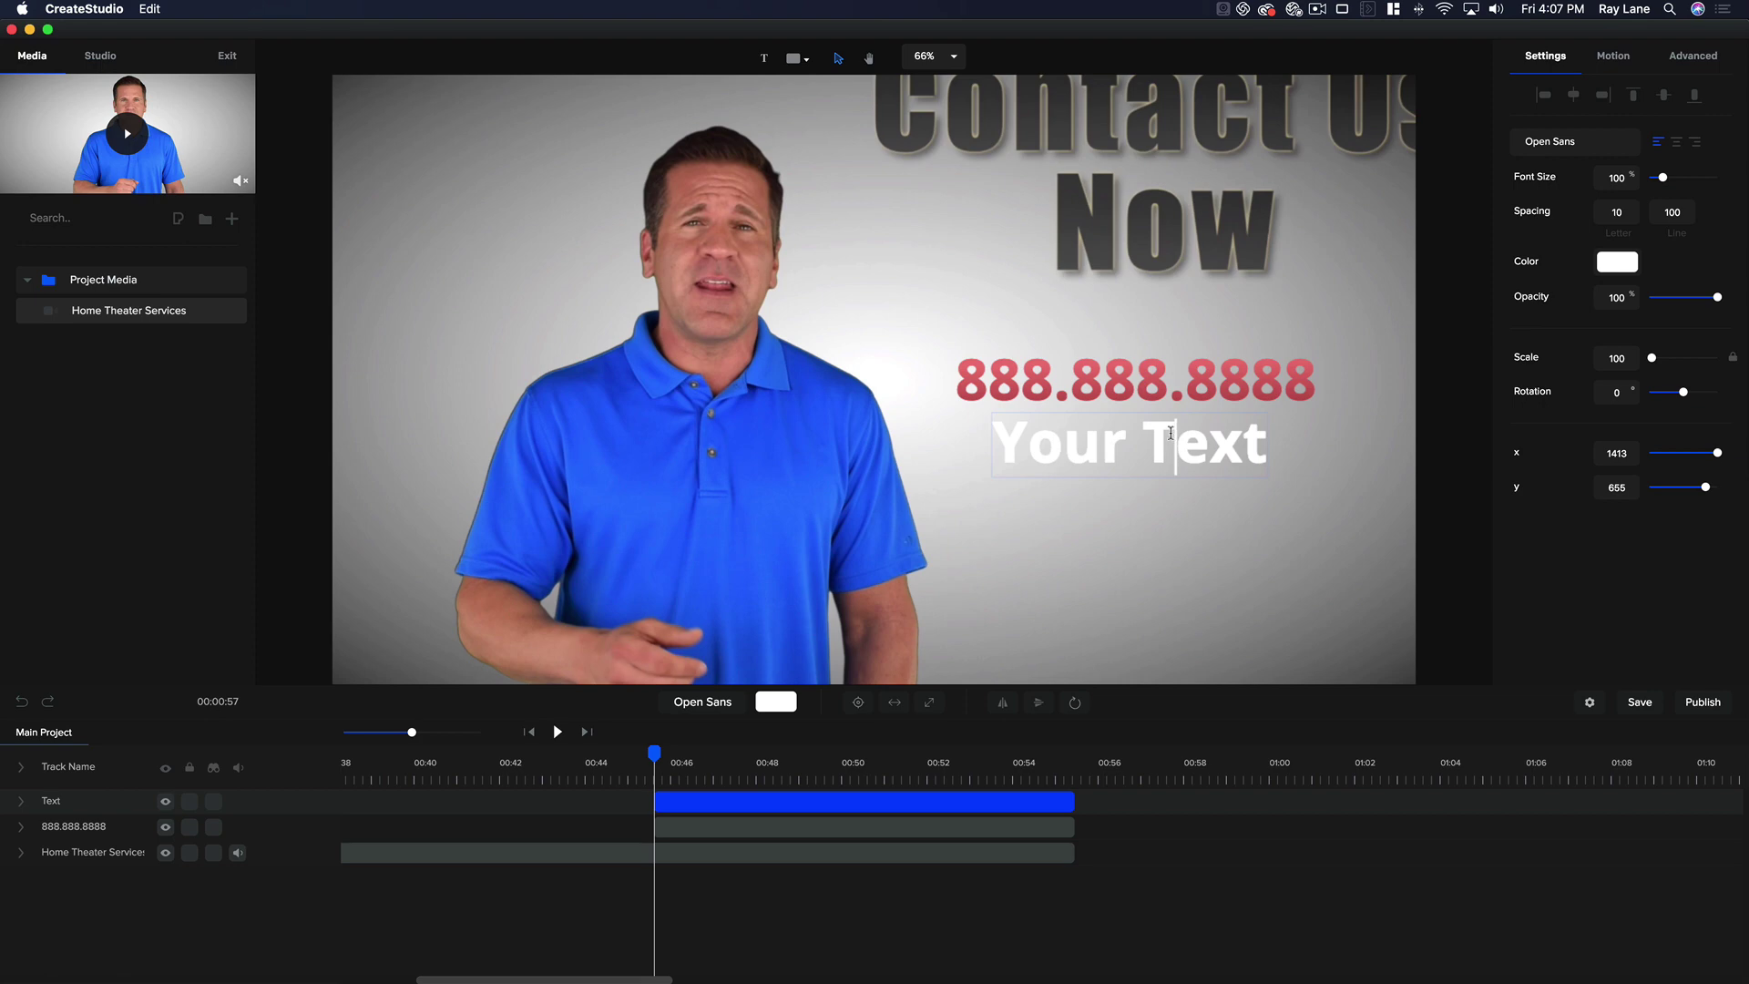
key(super+a)
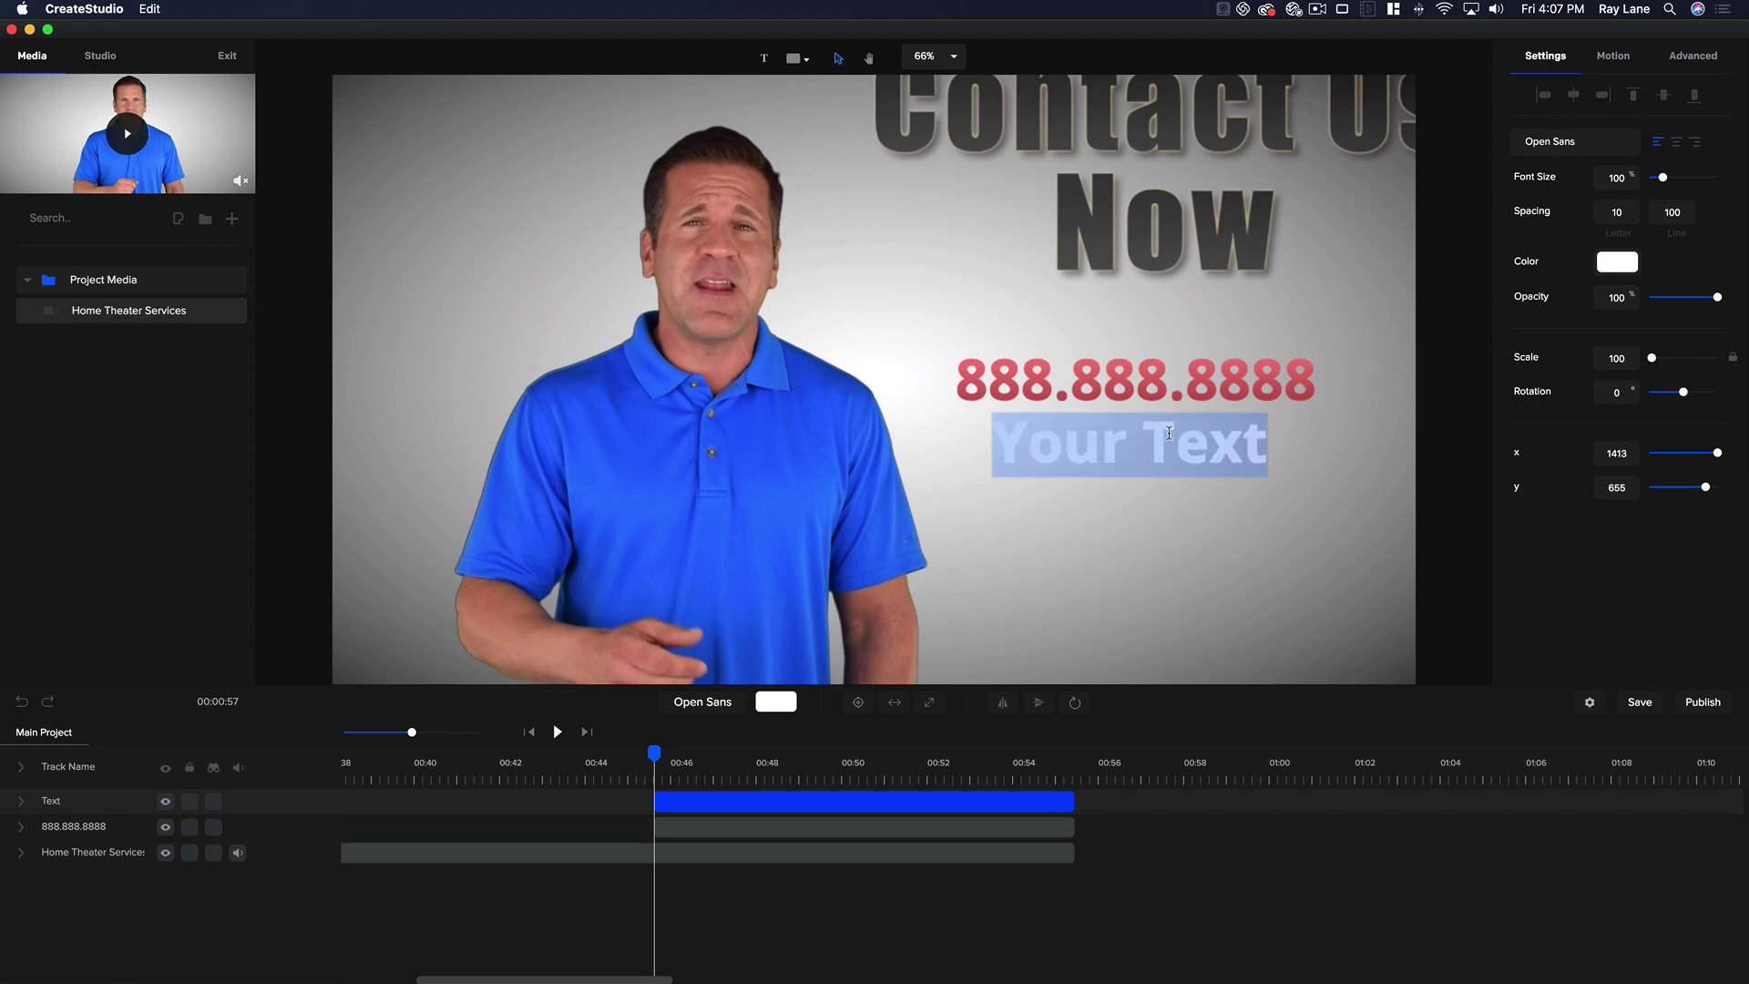
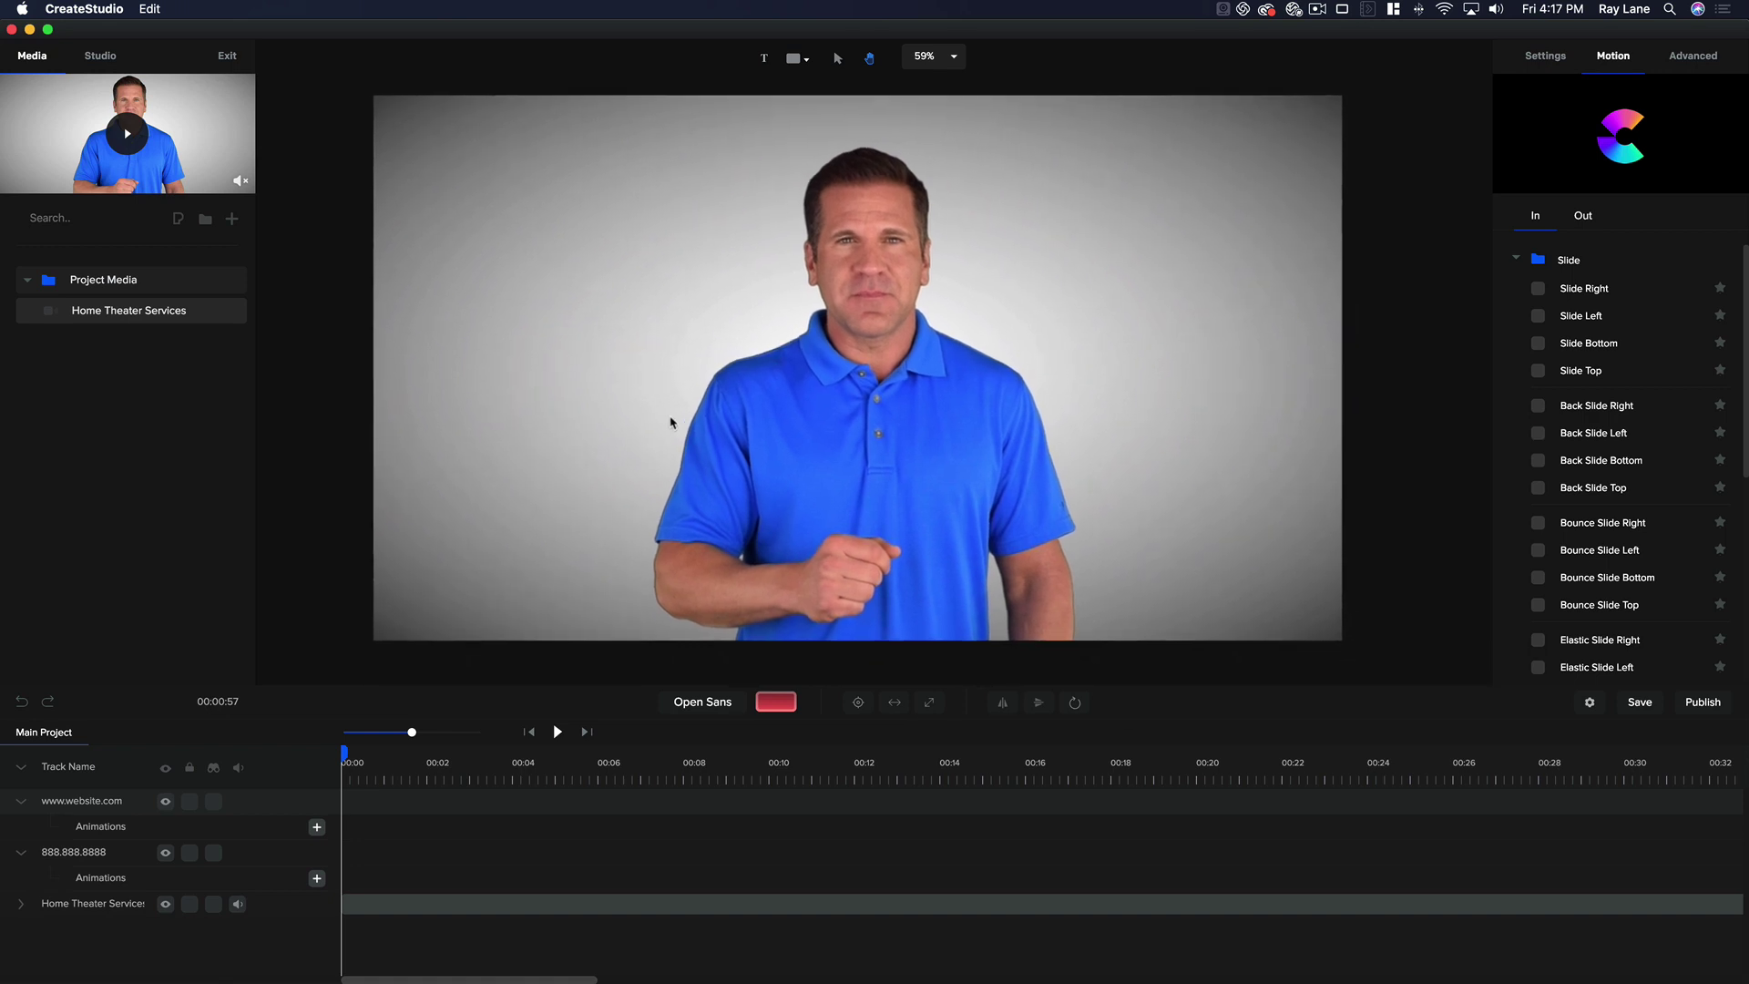
- Insert a plain rectangle shape from the shape library at the start of the timeline
click(839, 60)
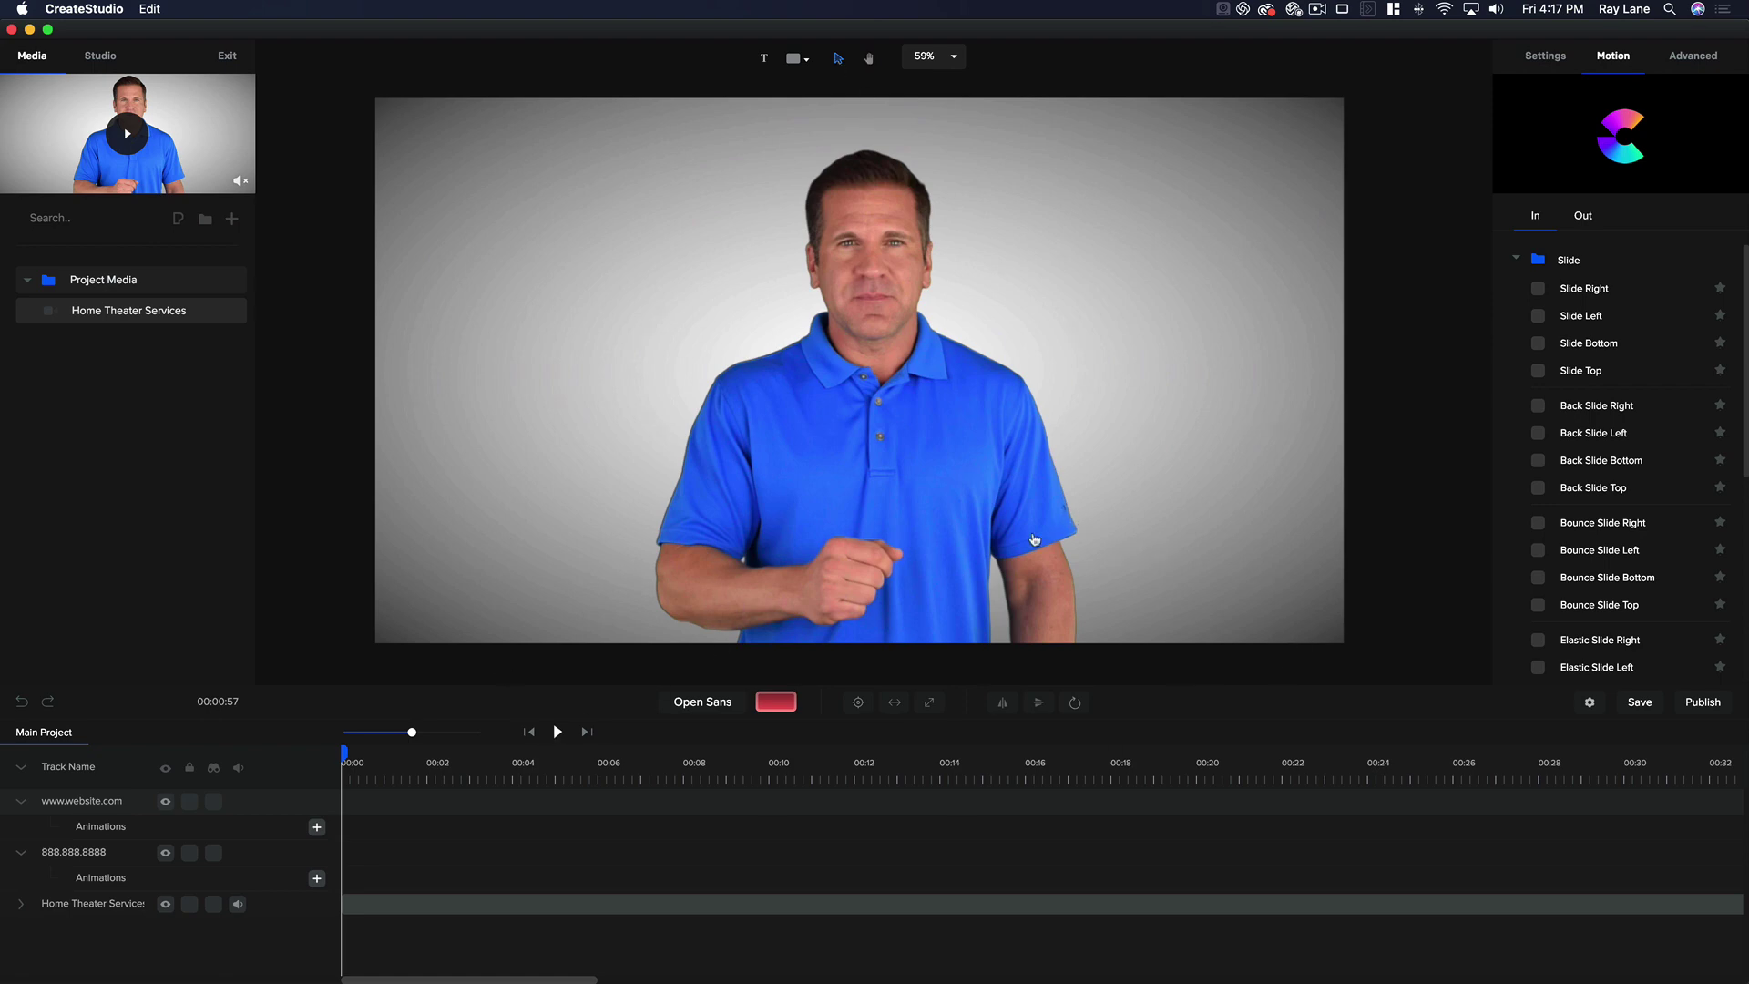
click(798, 65)
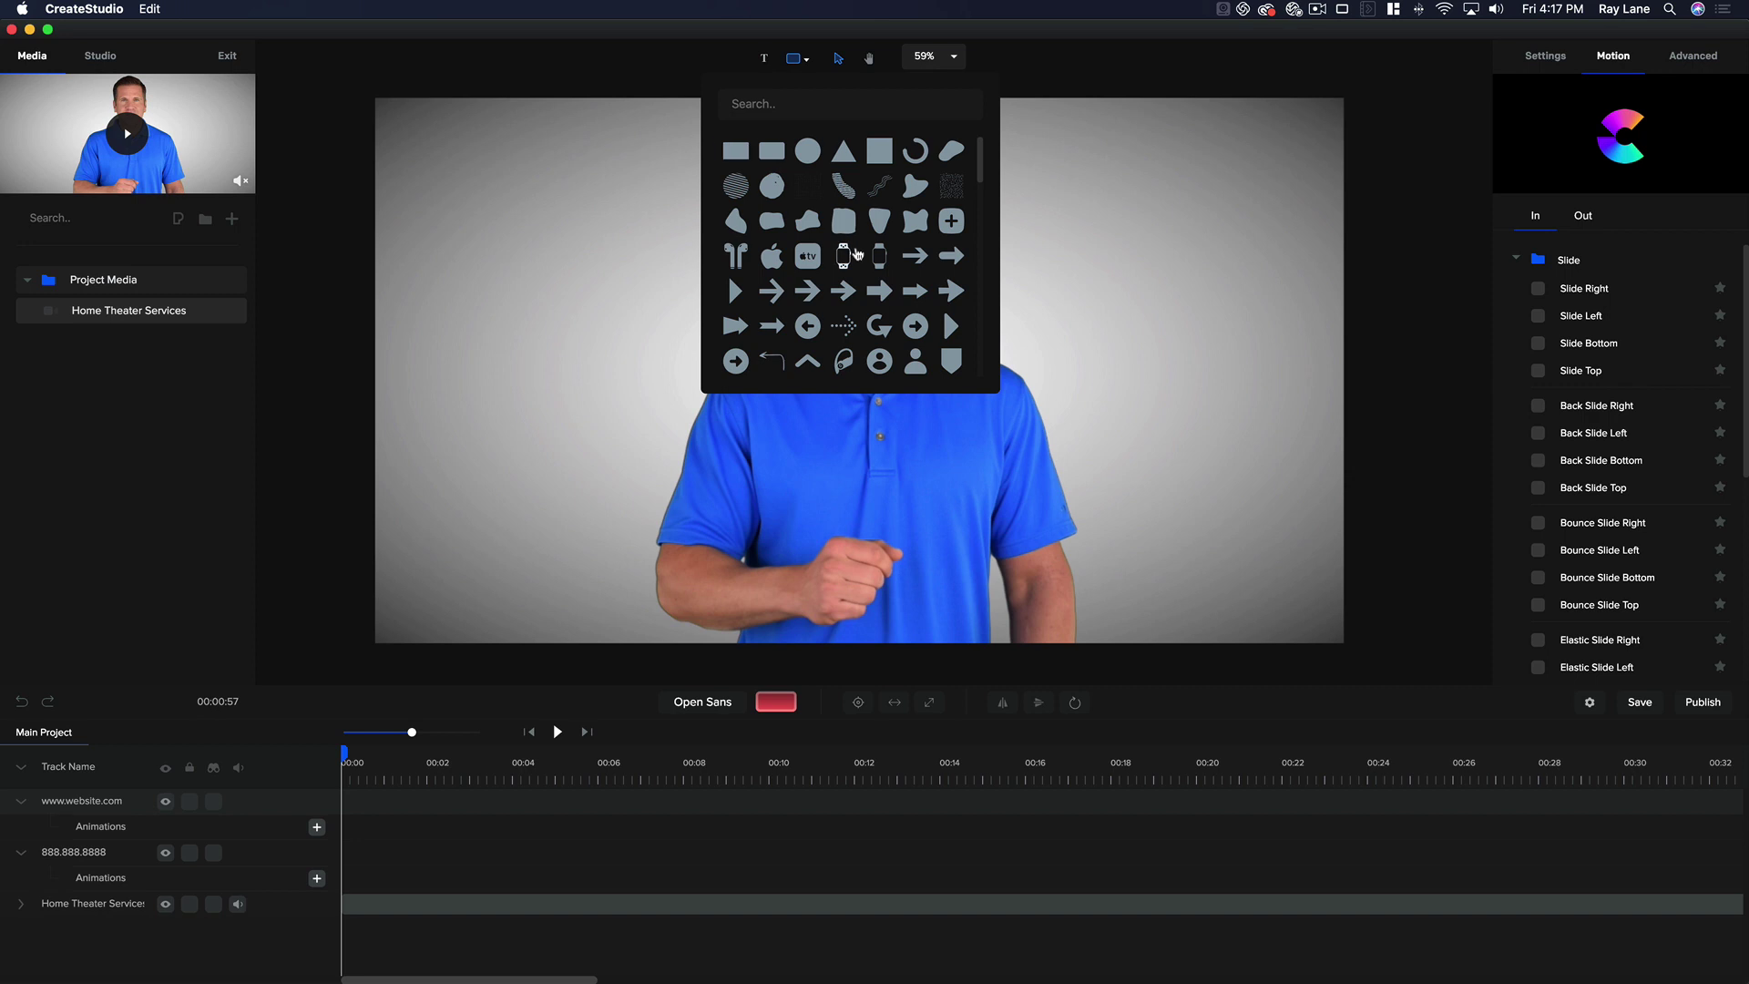
scroll(857, 253, down, 10)
scroll(856, 253, up, 10)
click(735, 152)
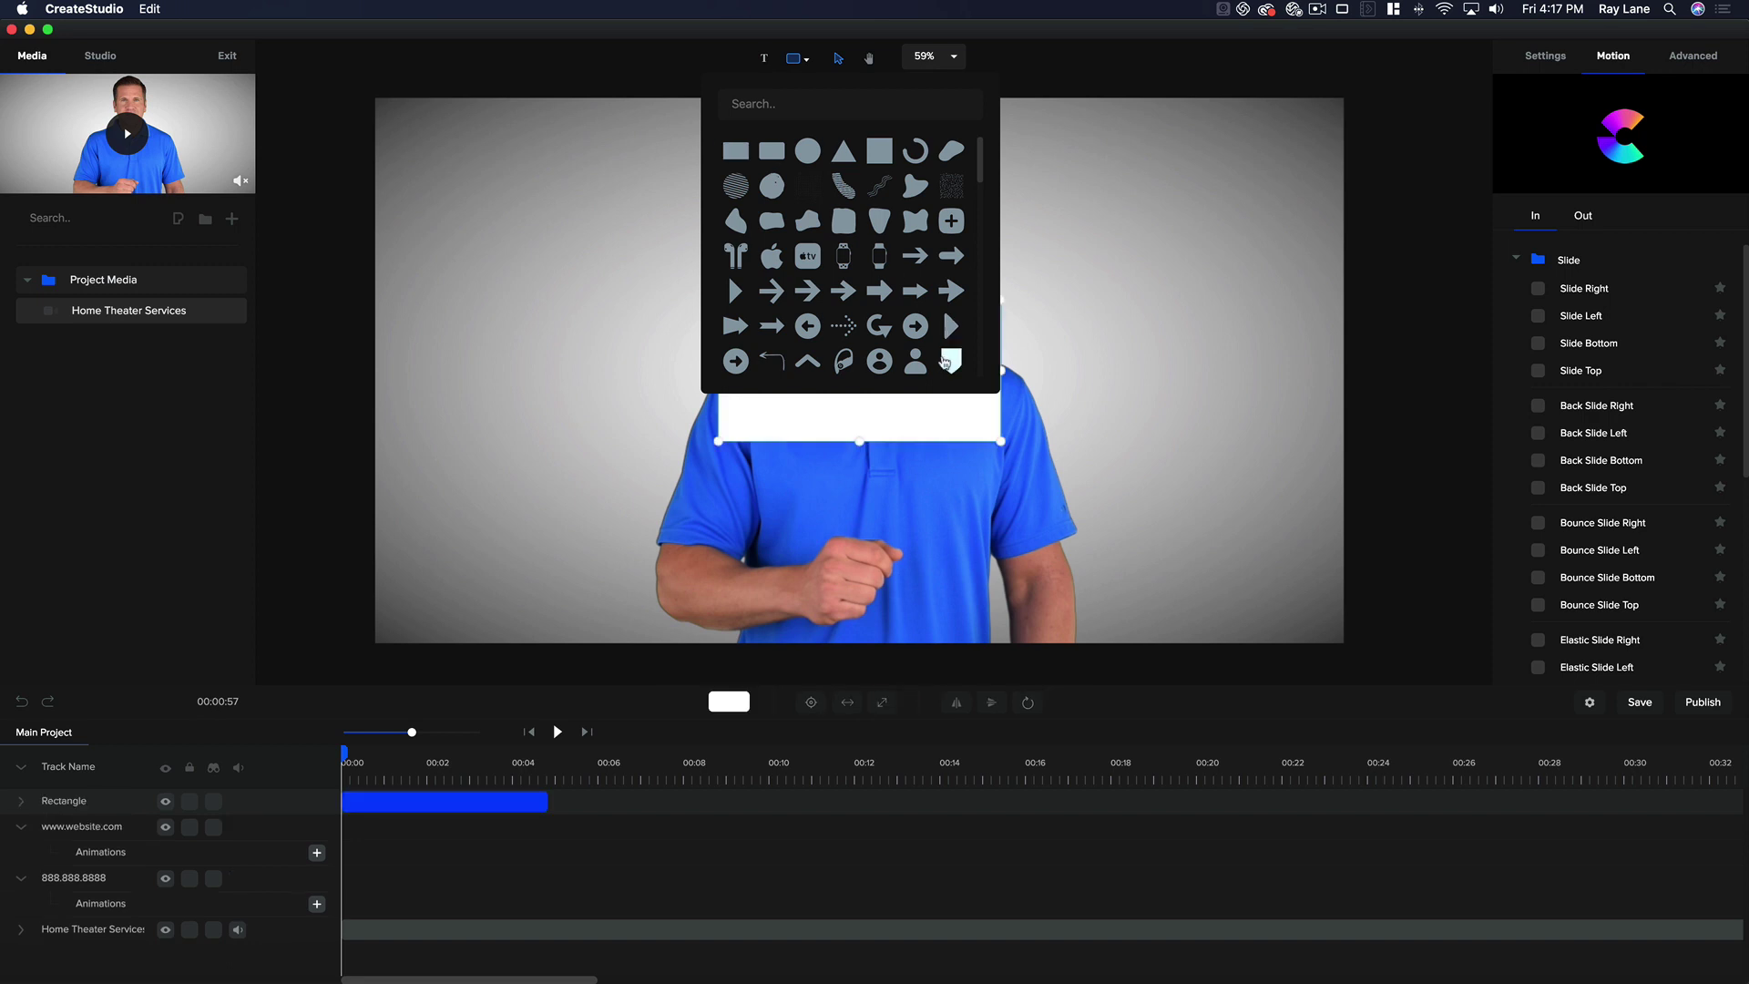
click(978, 421)
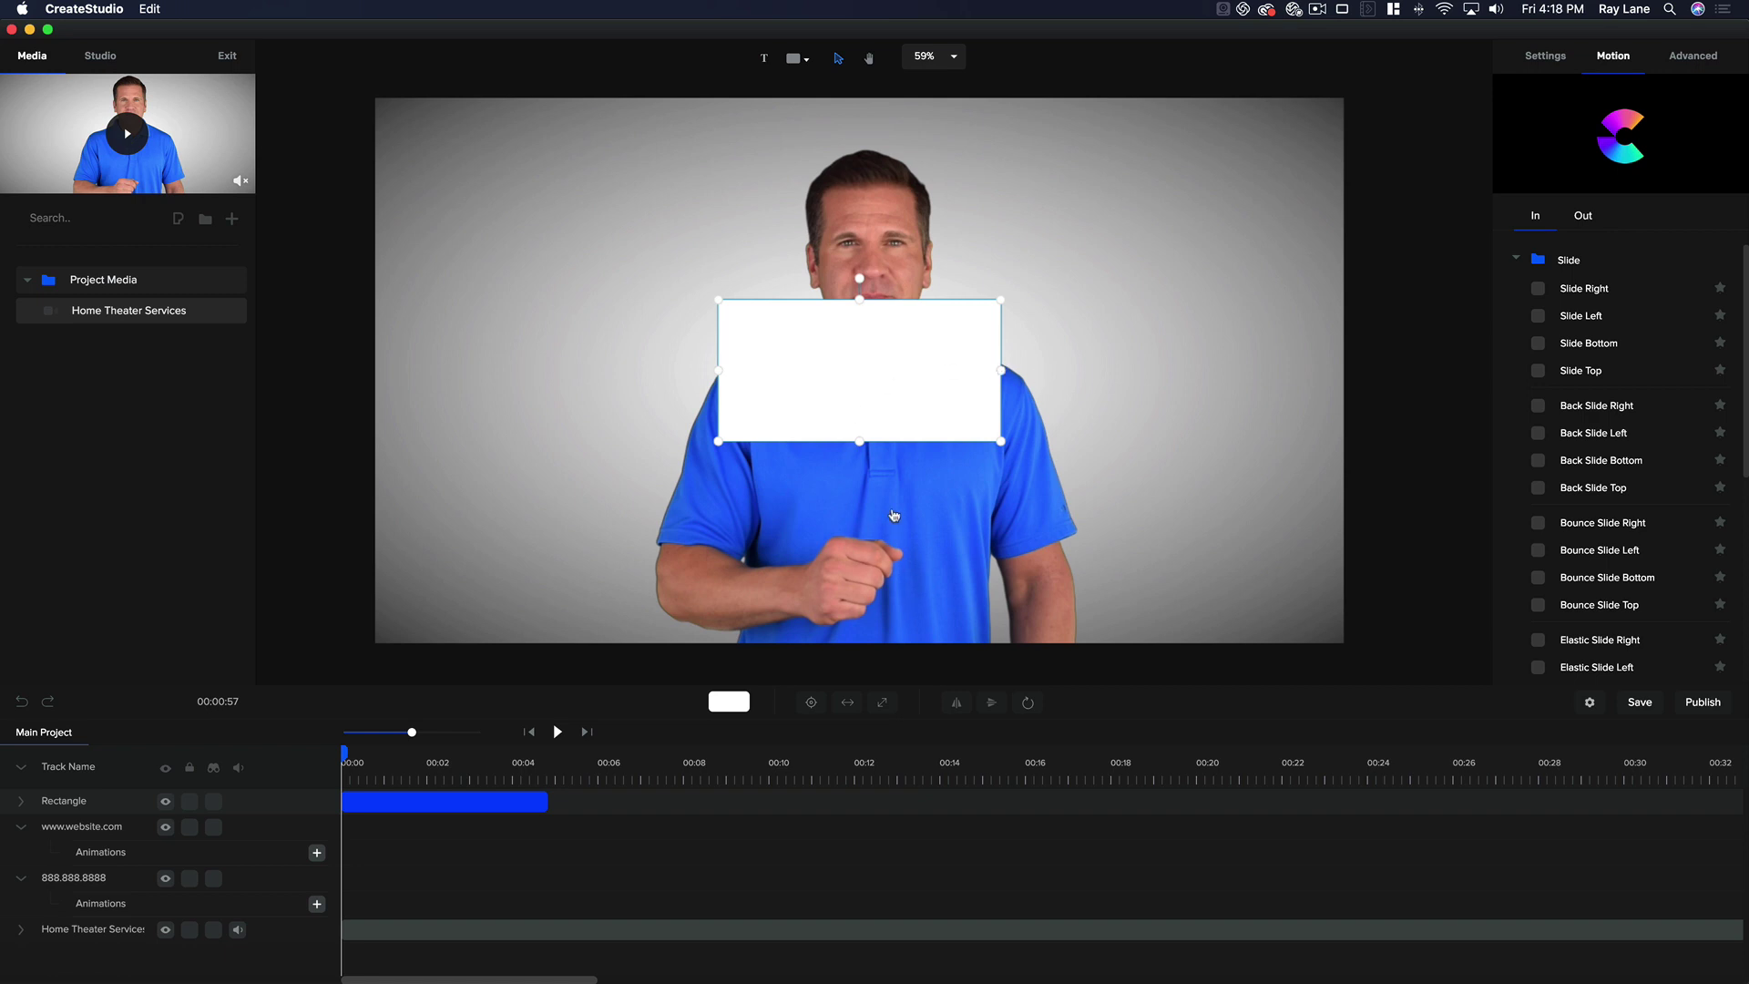
- Fit the rectangle to the frame's full width, shrink it to a thin bar and move it to the frame's lower edge
click(847, 702)
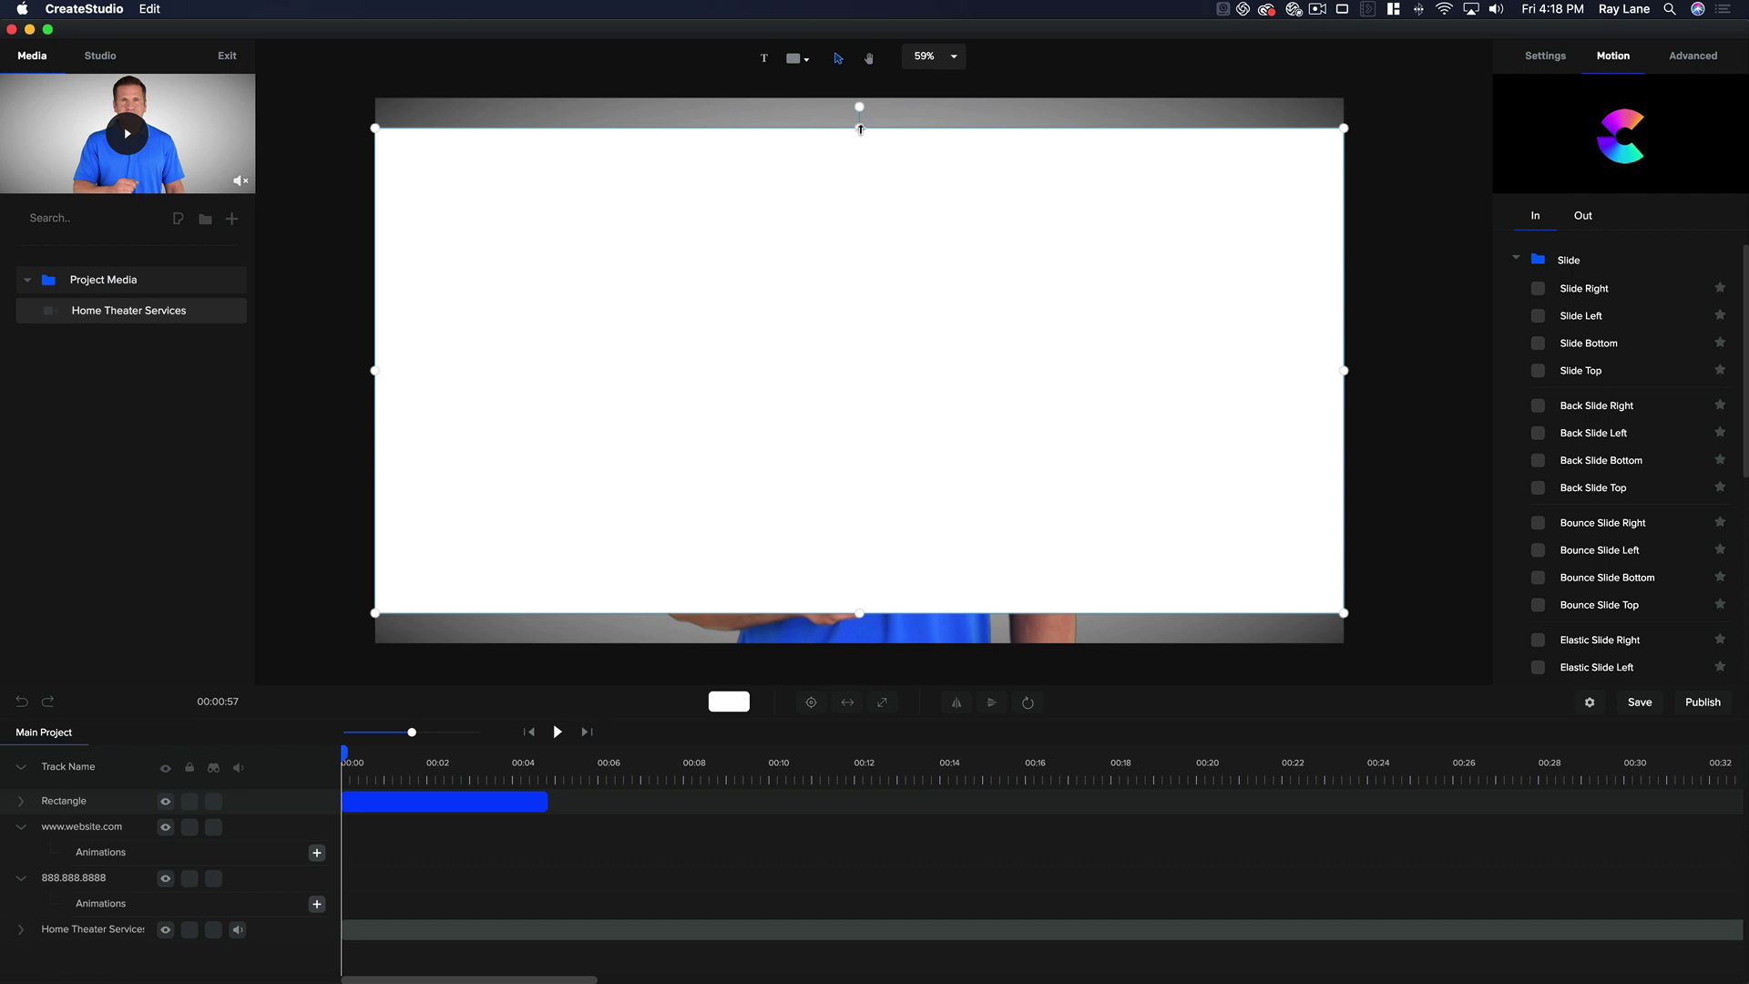
drag(859, 129, 859, 554)
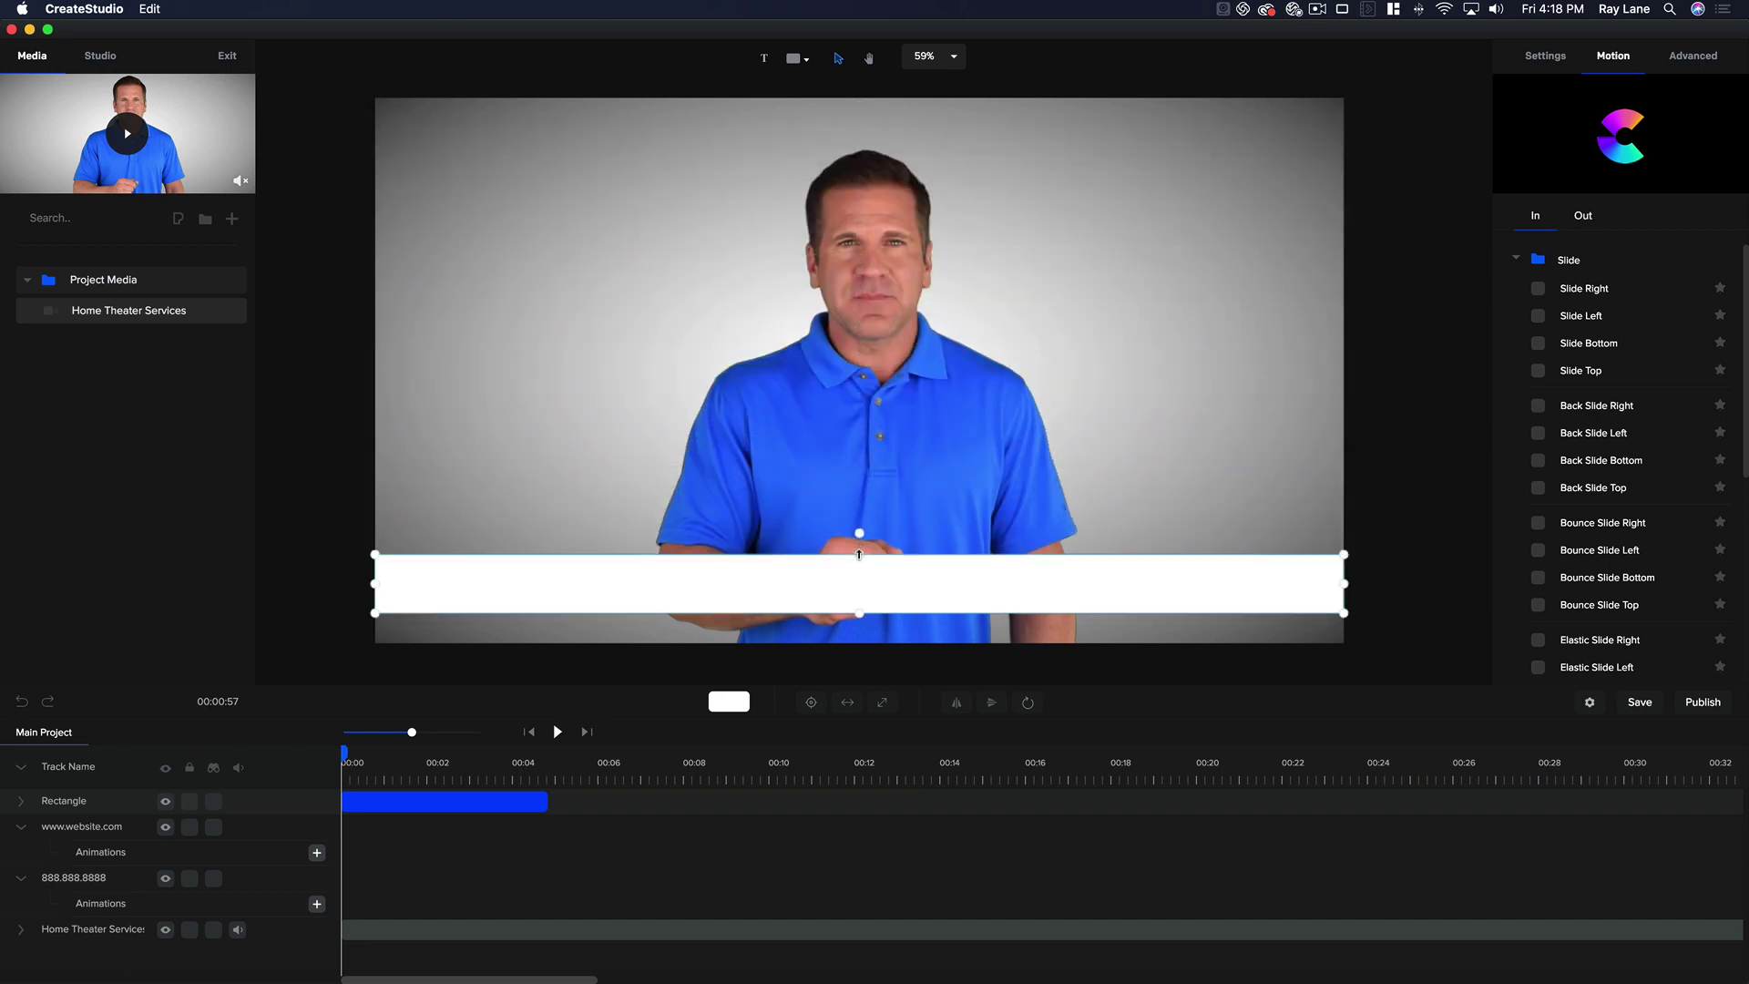
mouse_move(927, 602)
mouse_down()
mouse_move(909, 633)
mouse_move(953, 620)
mouse_up()
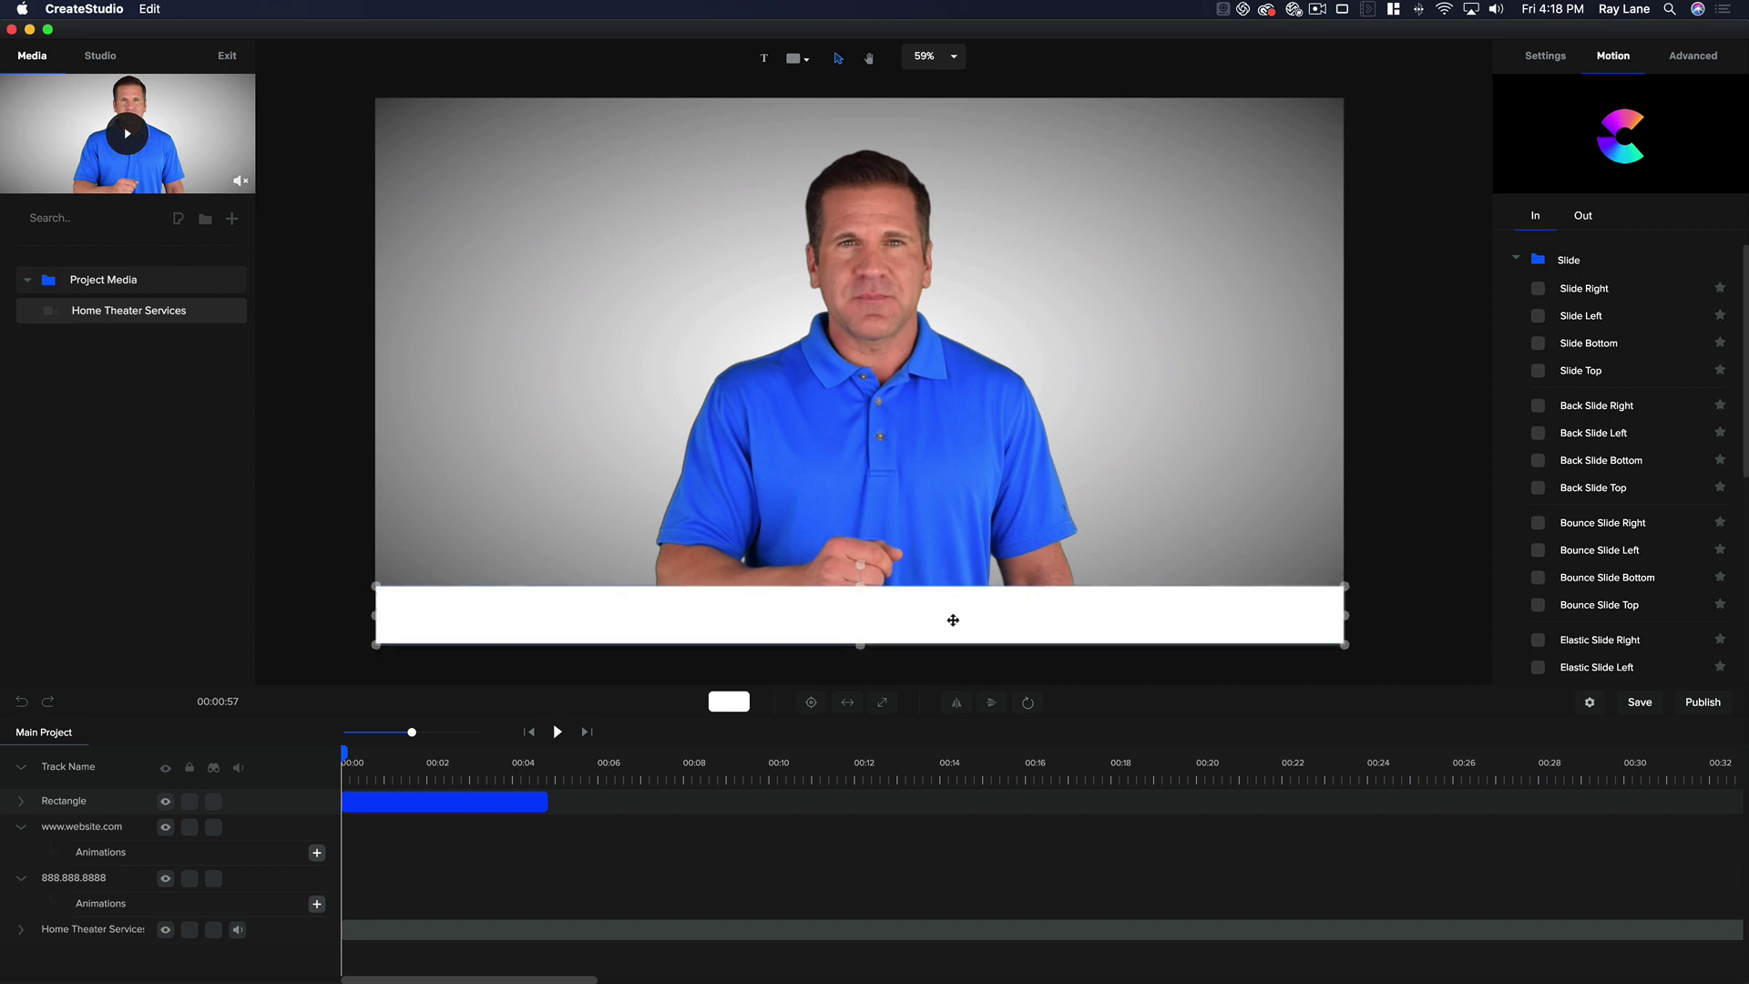
- Fill the bar with a linear gradient from black #000000 to semi-transparent grey #969696A1
click(740, 703)
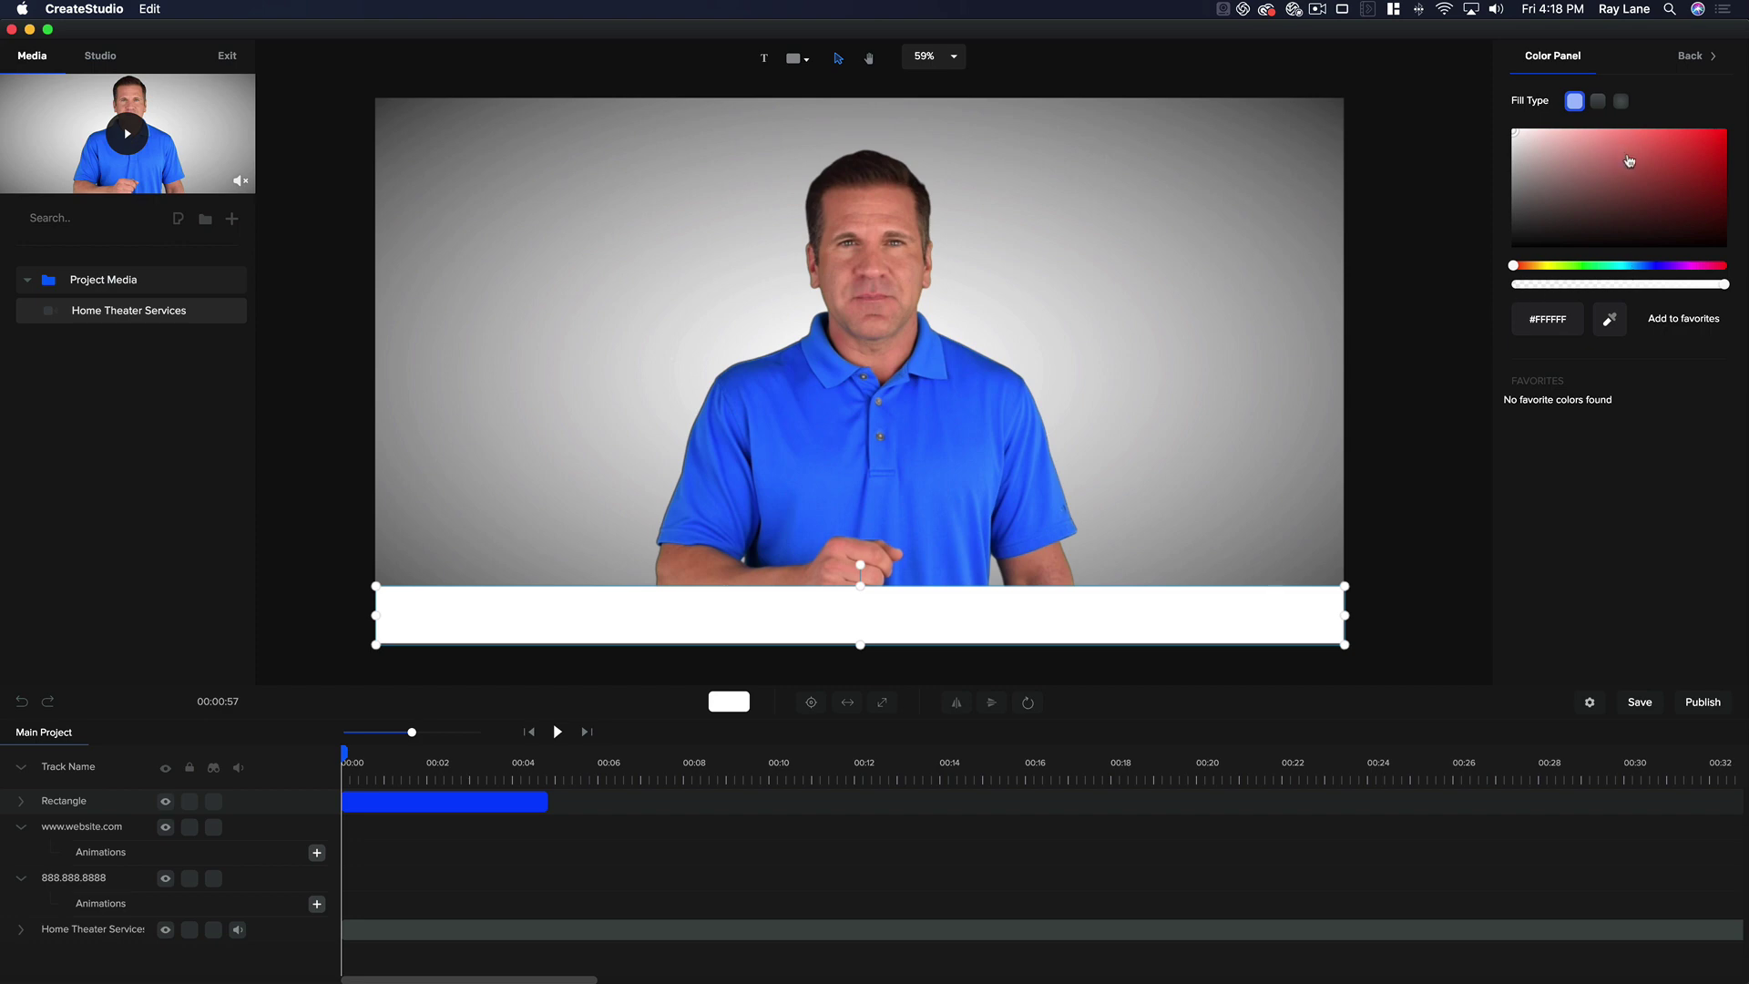
drag(1629, 161, 1699, 261)
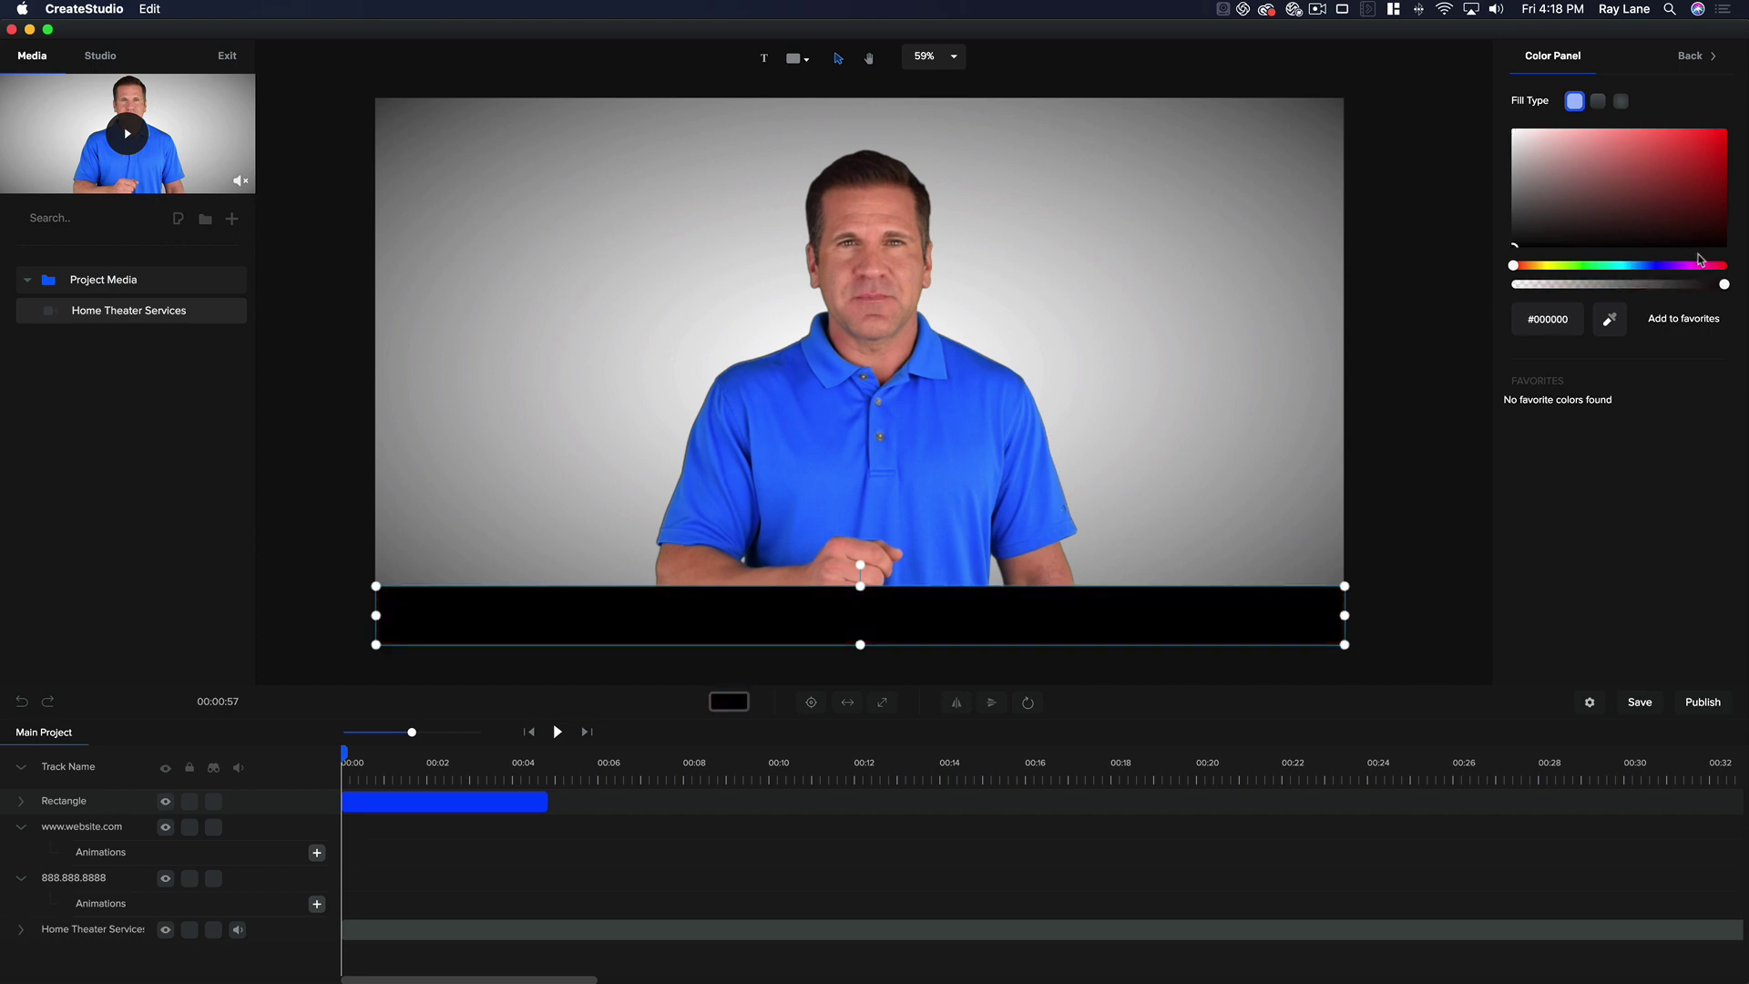
click(1598, 100)
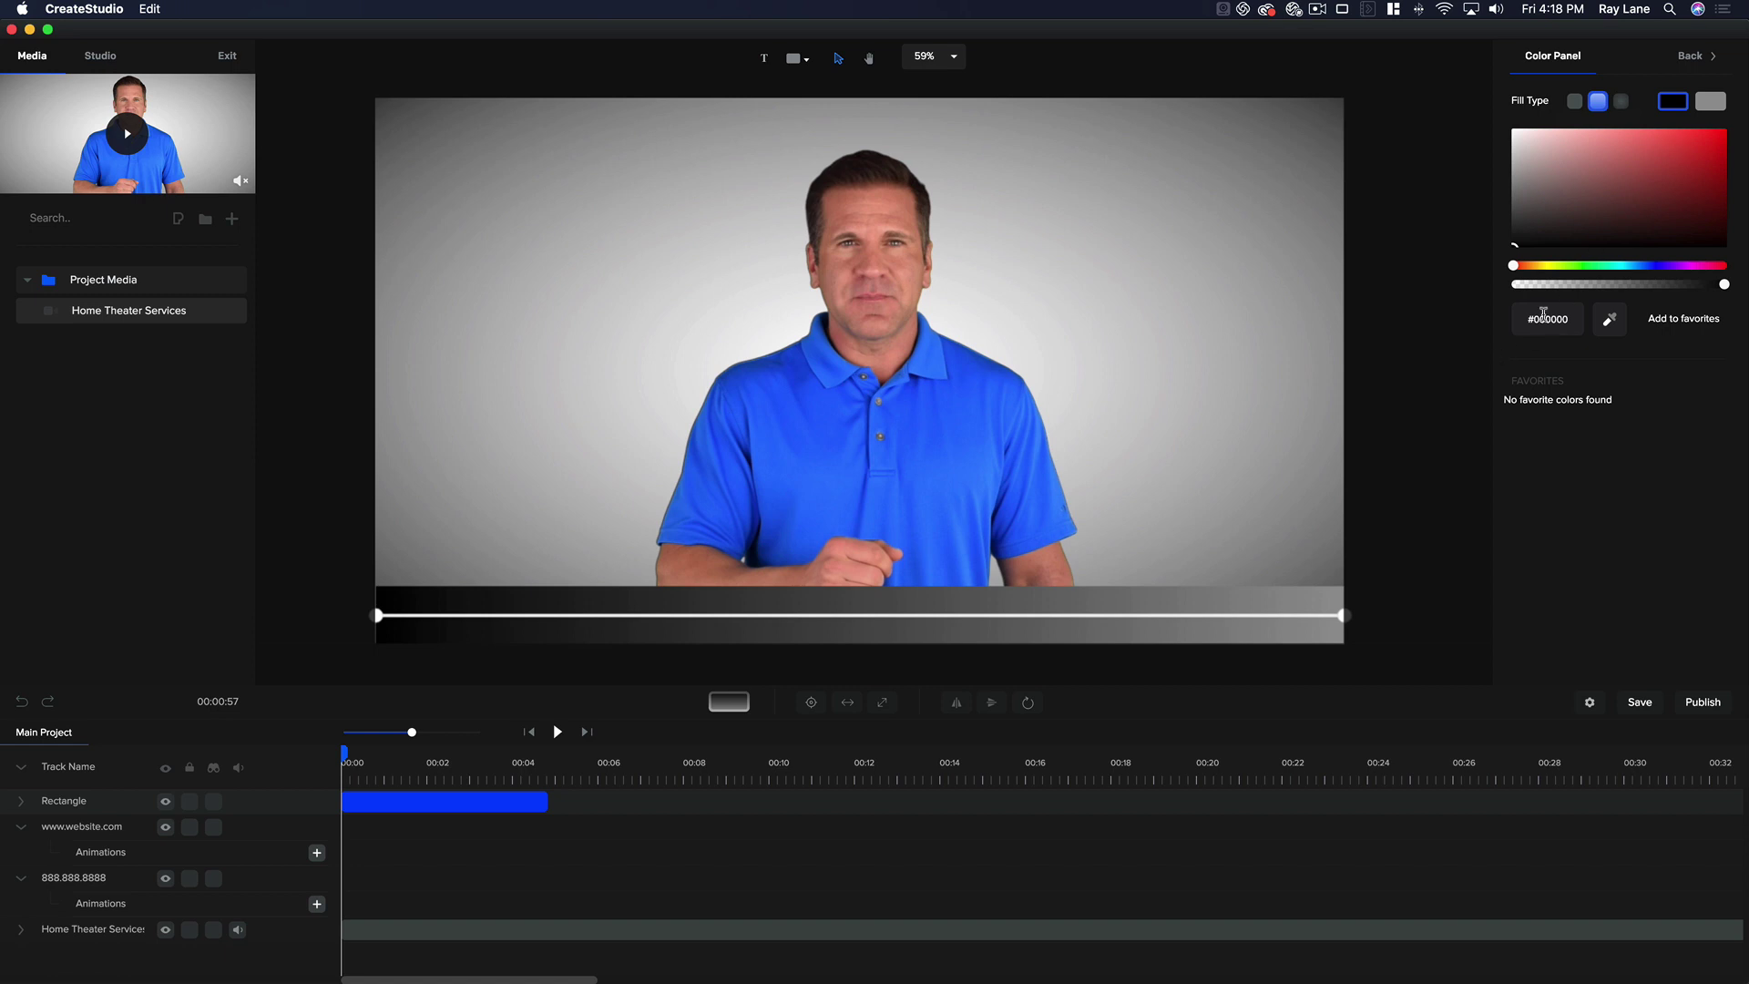
click(1711, 102)
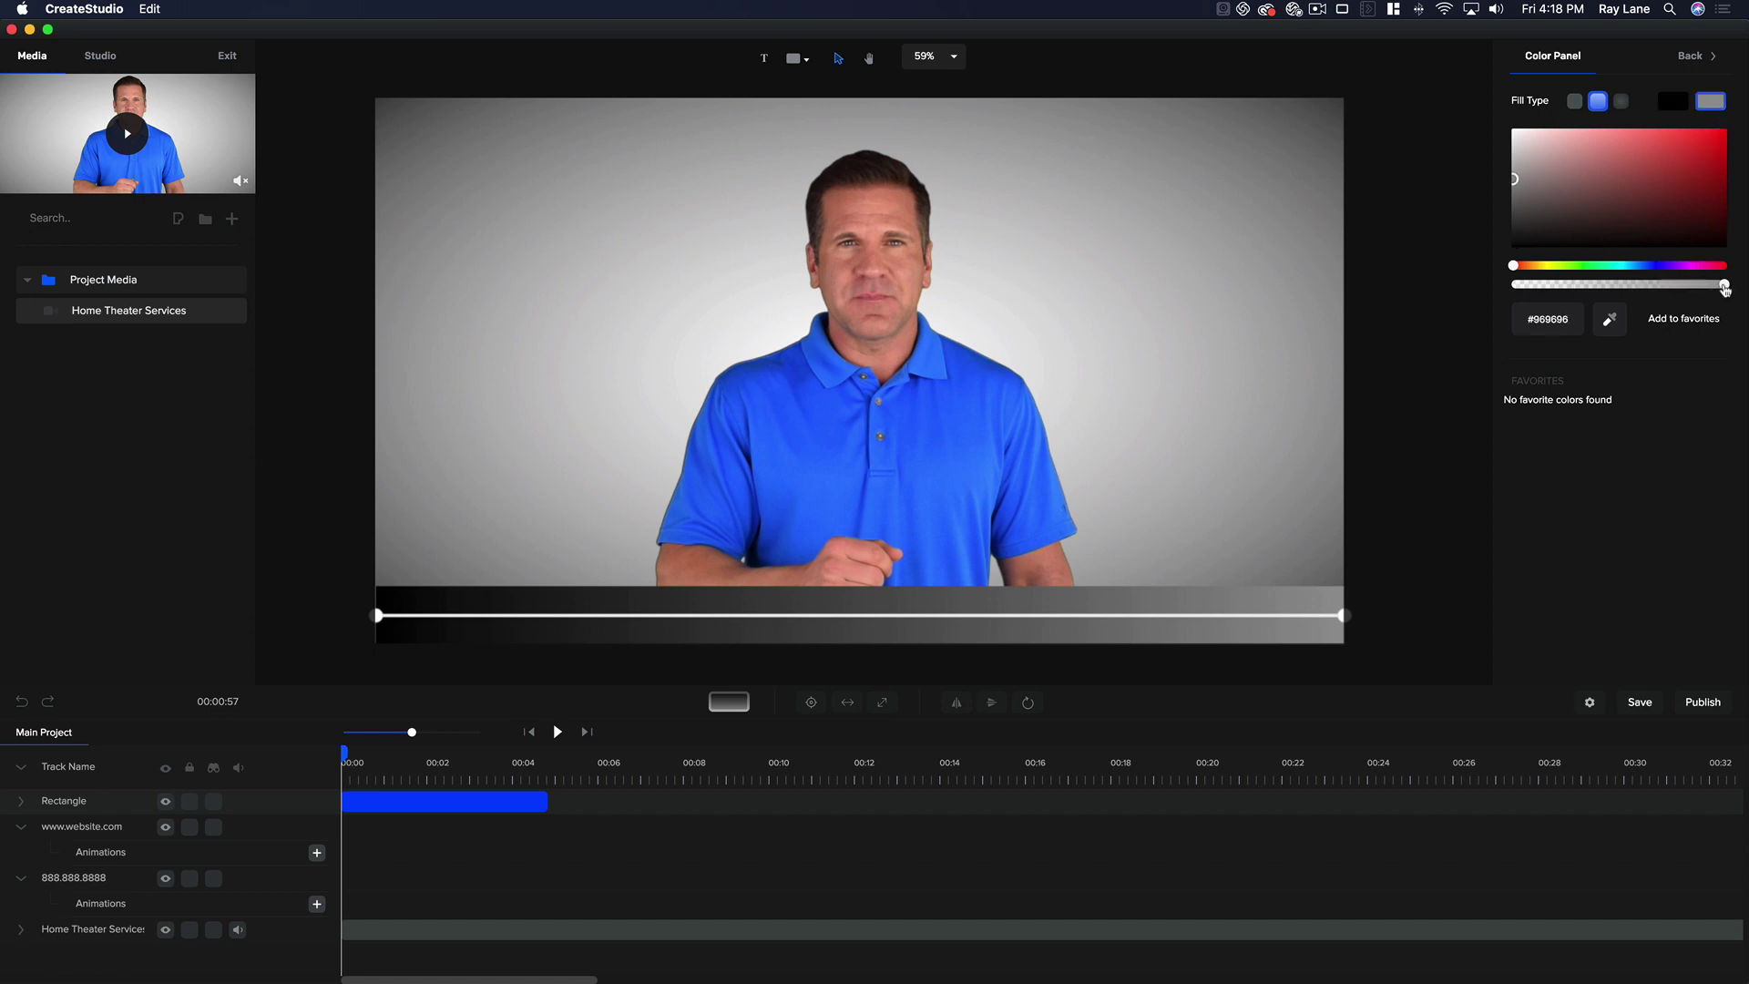
drag(1724, 288, 1648, 290)
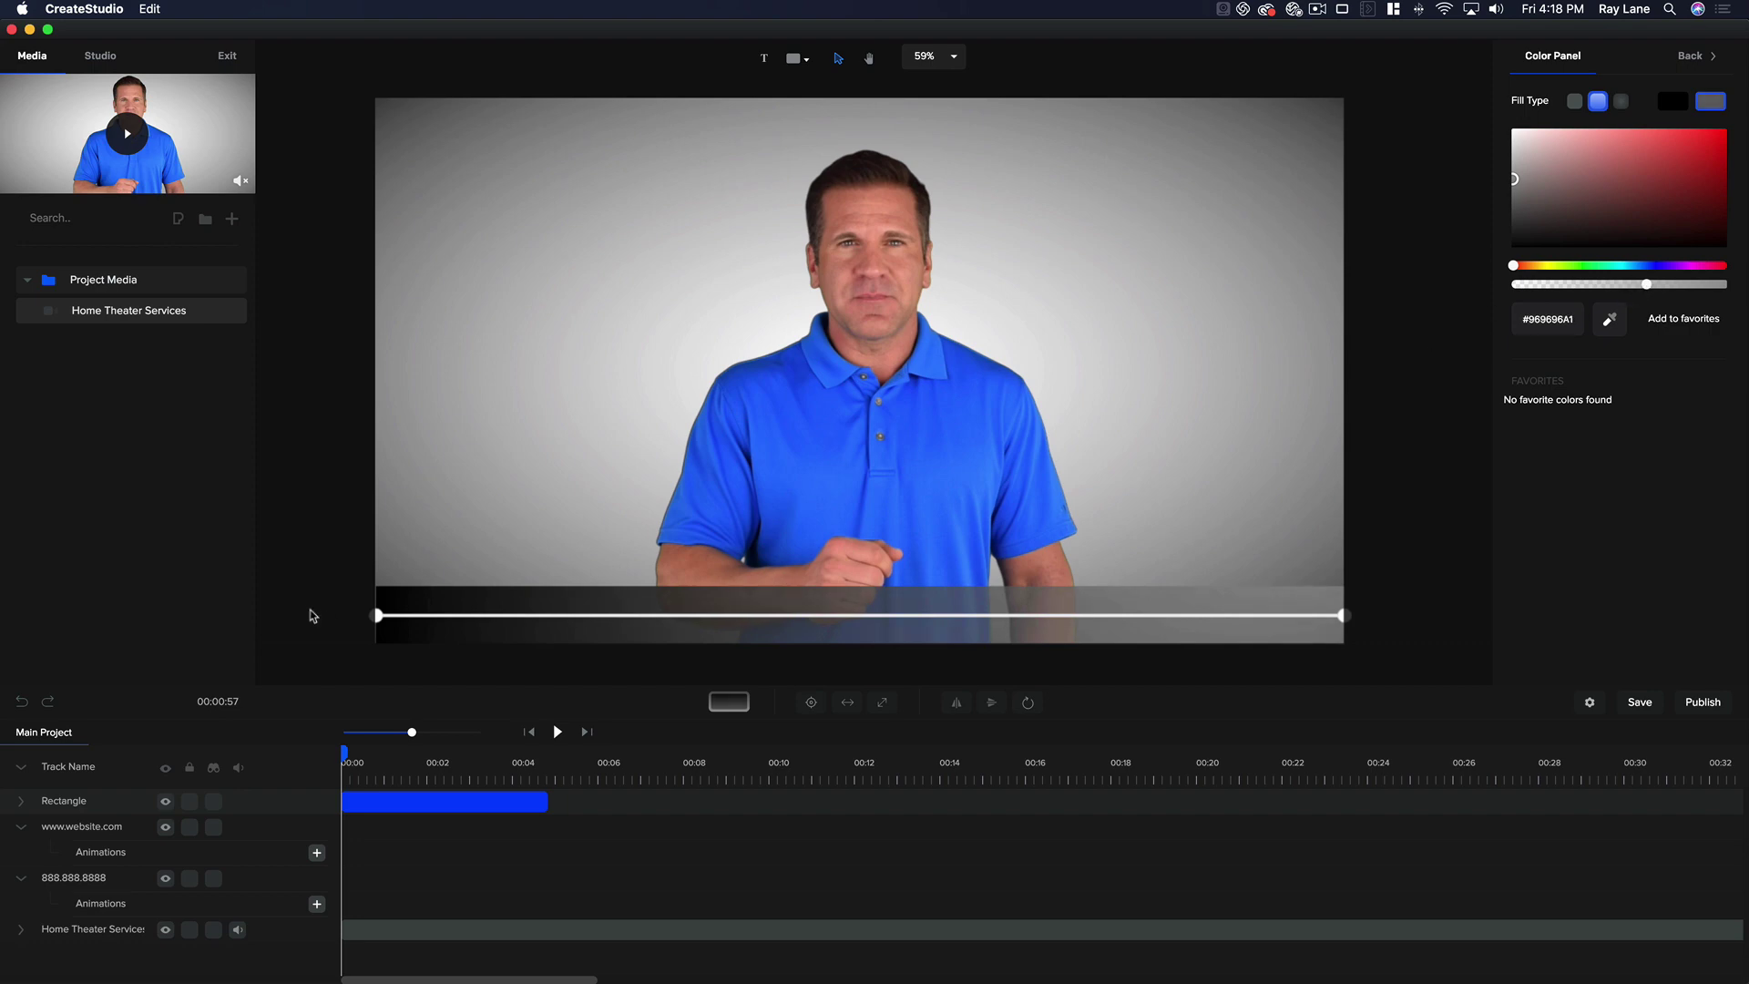
- Turn the bar's gradient vertical, starting black at its upper edge and ending in grey just below the frame
click(382, 622)
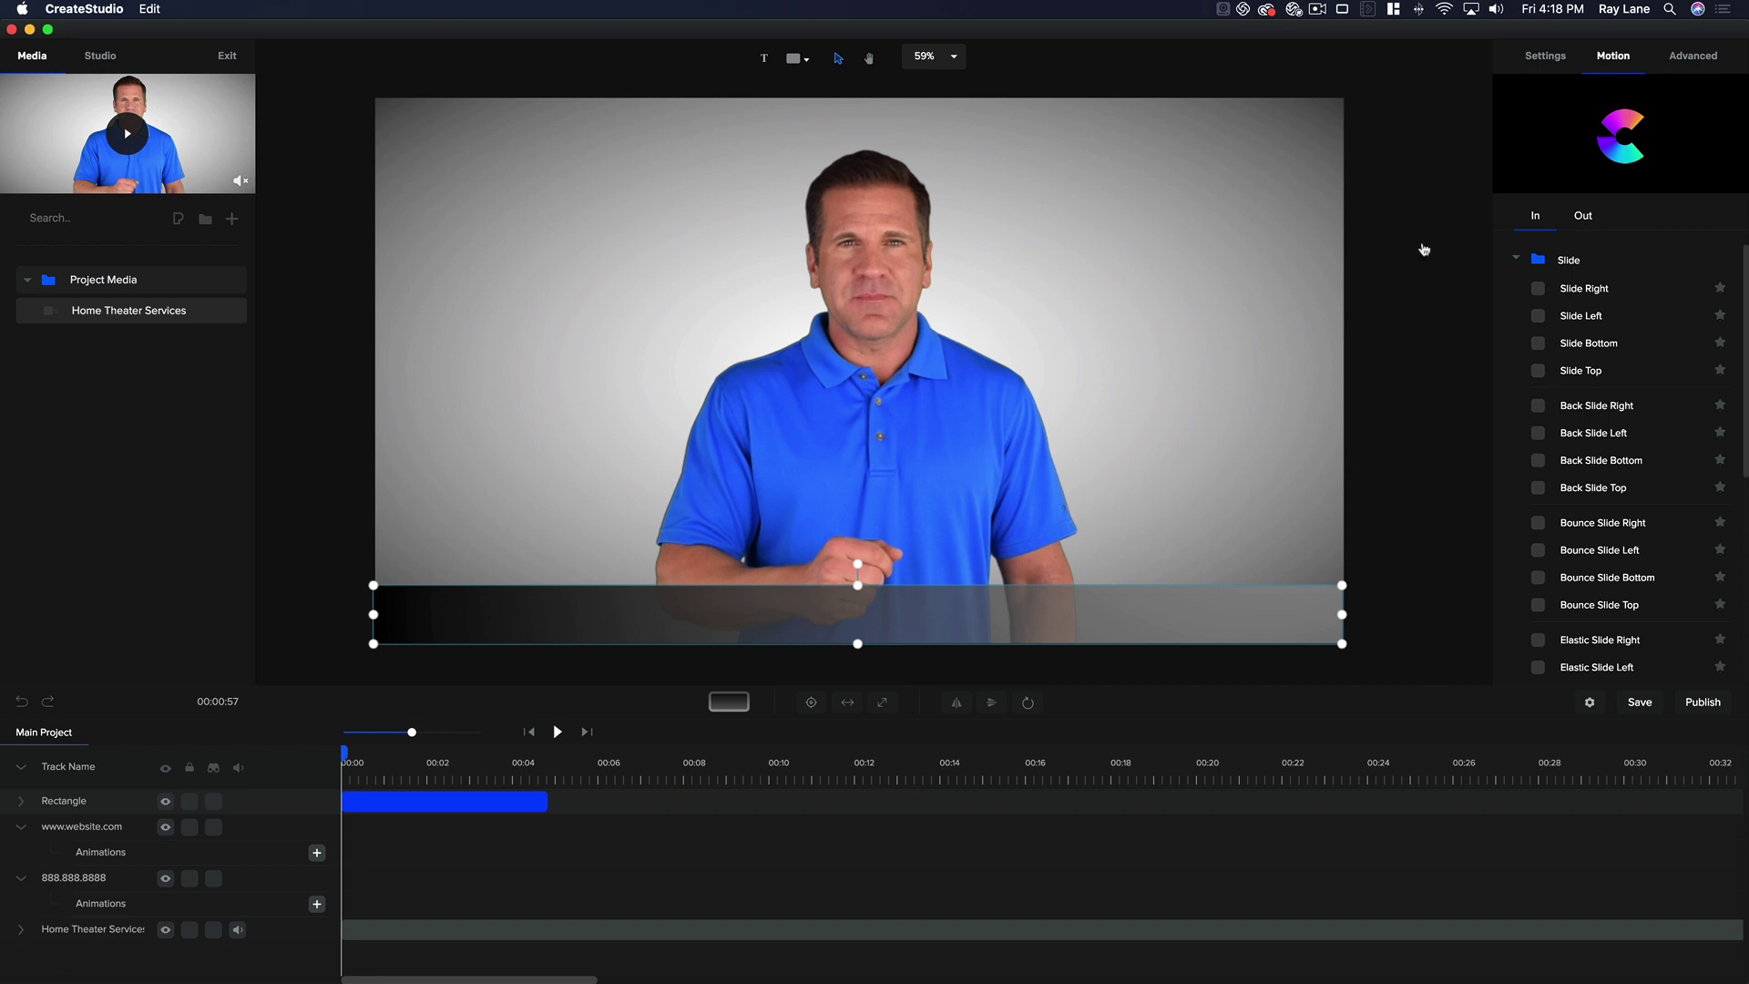
click(1548, 60)
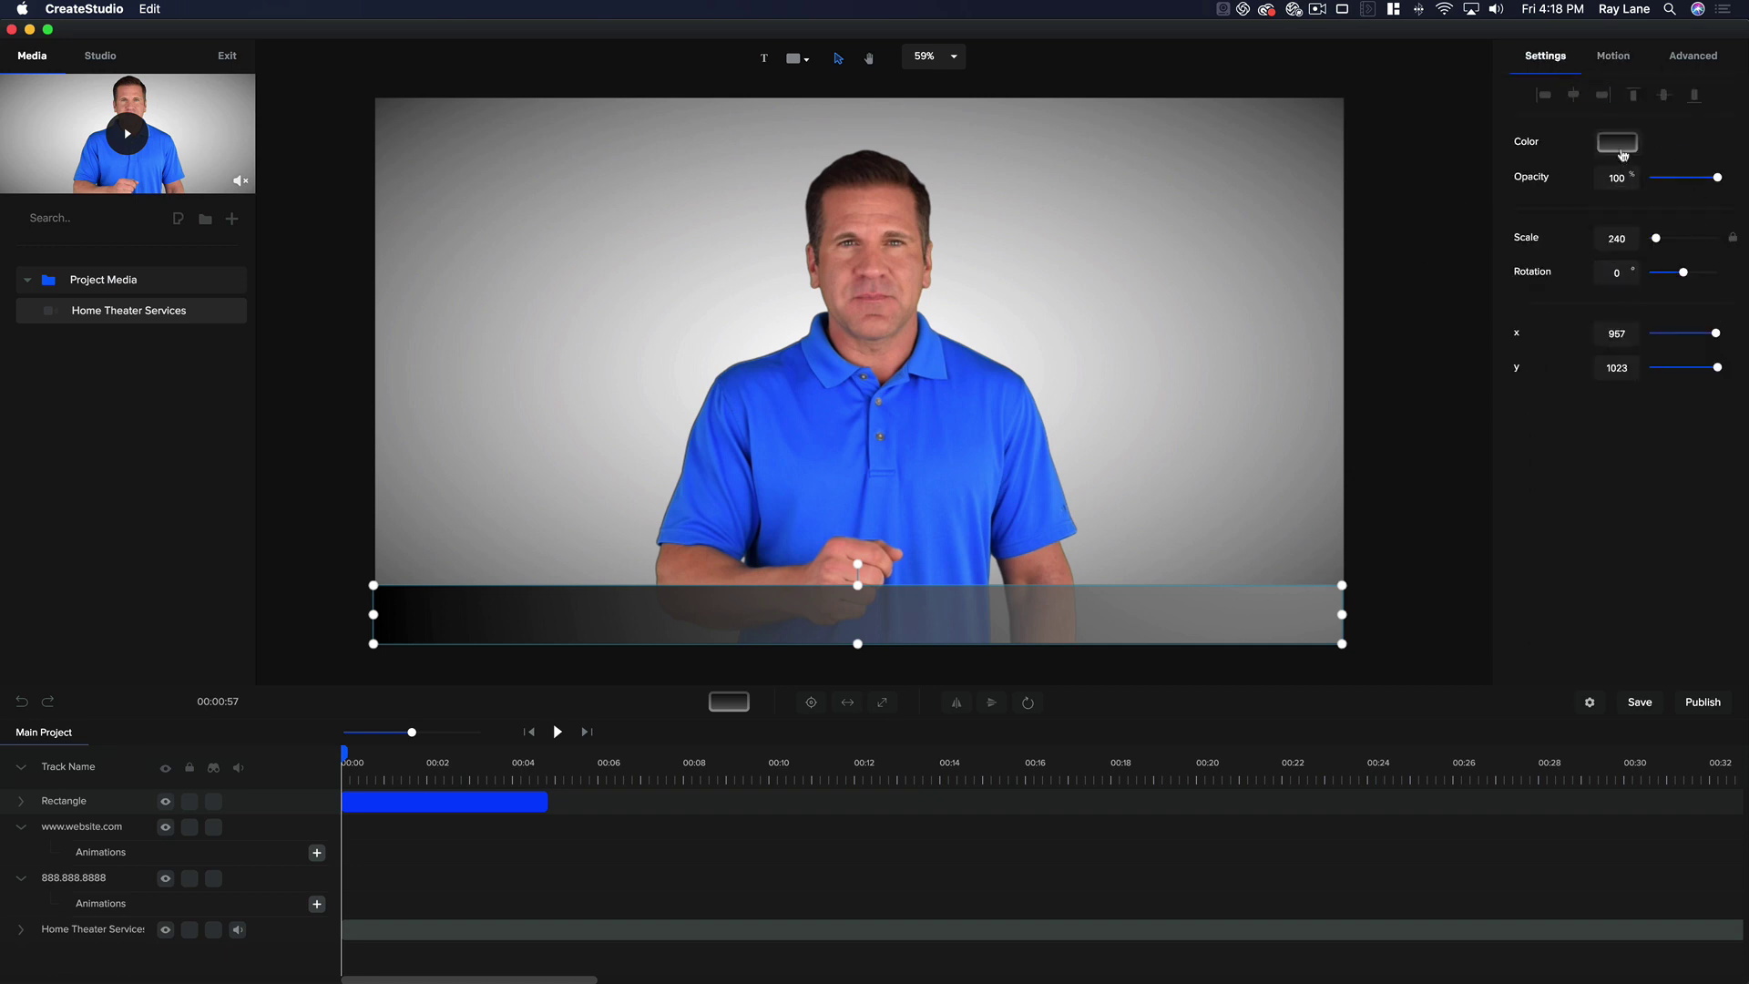
click(1618, 145)
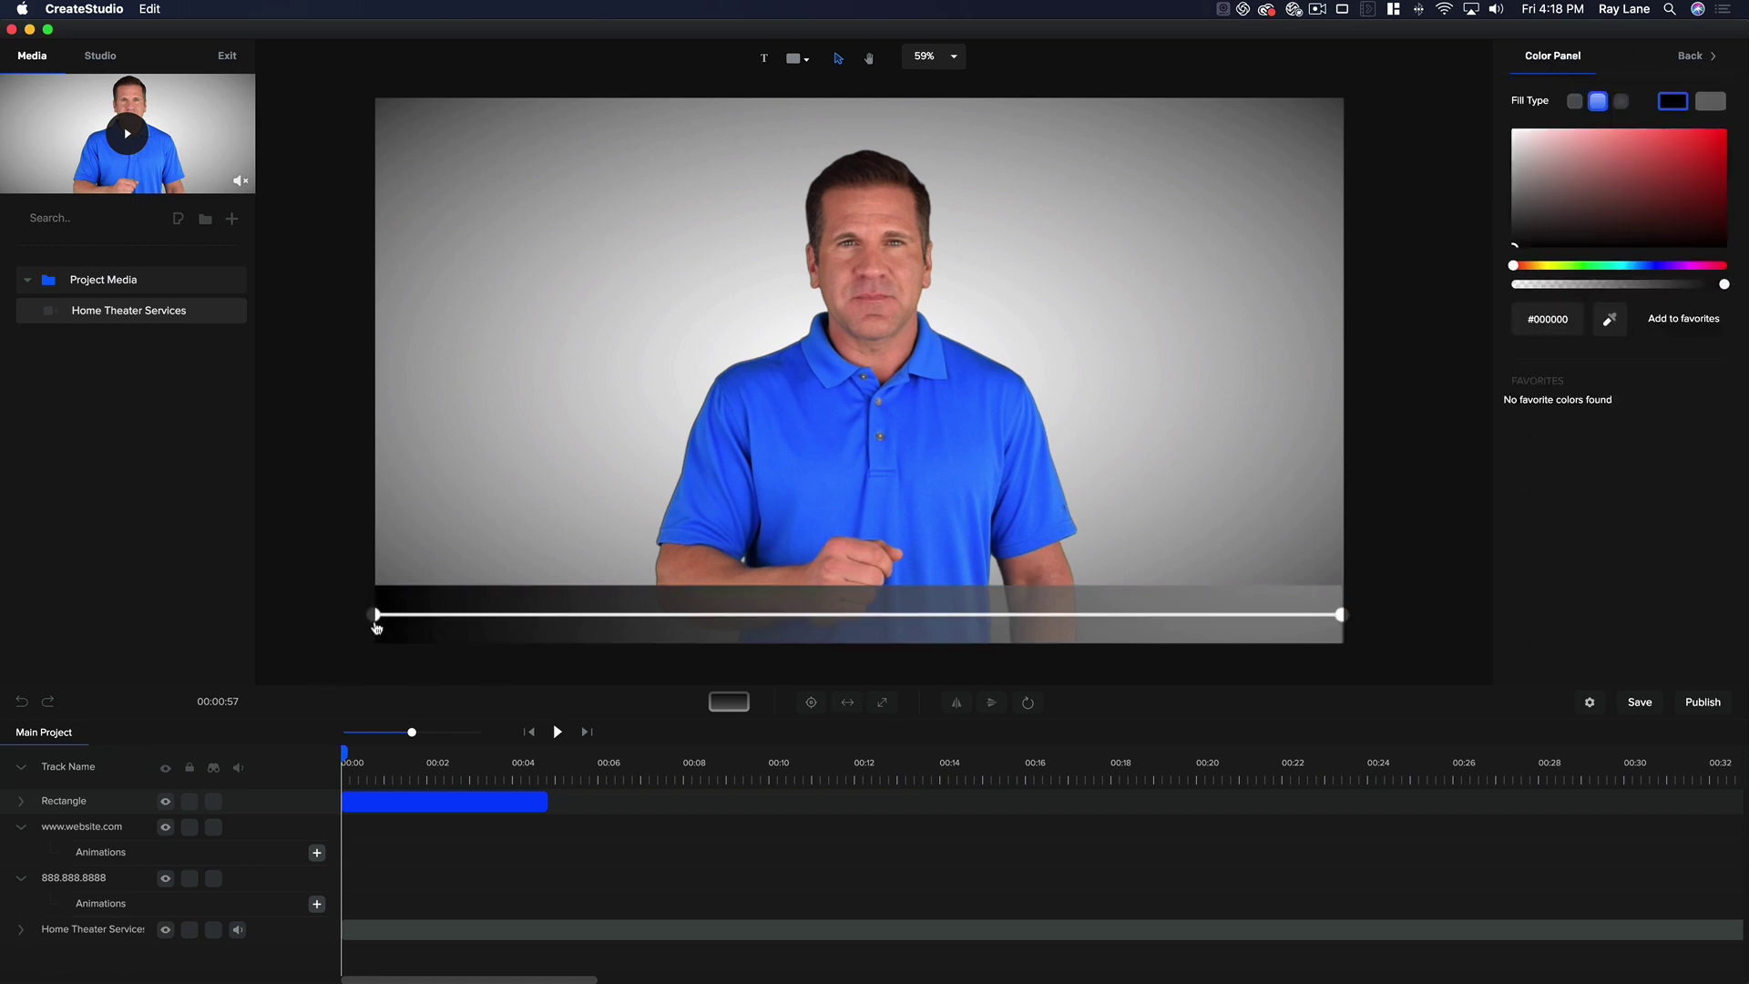
drag(376, 615, 822, 586)
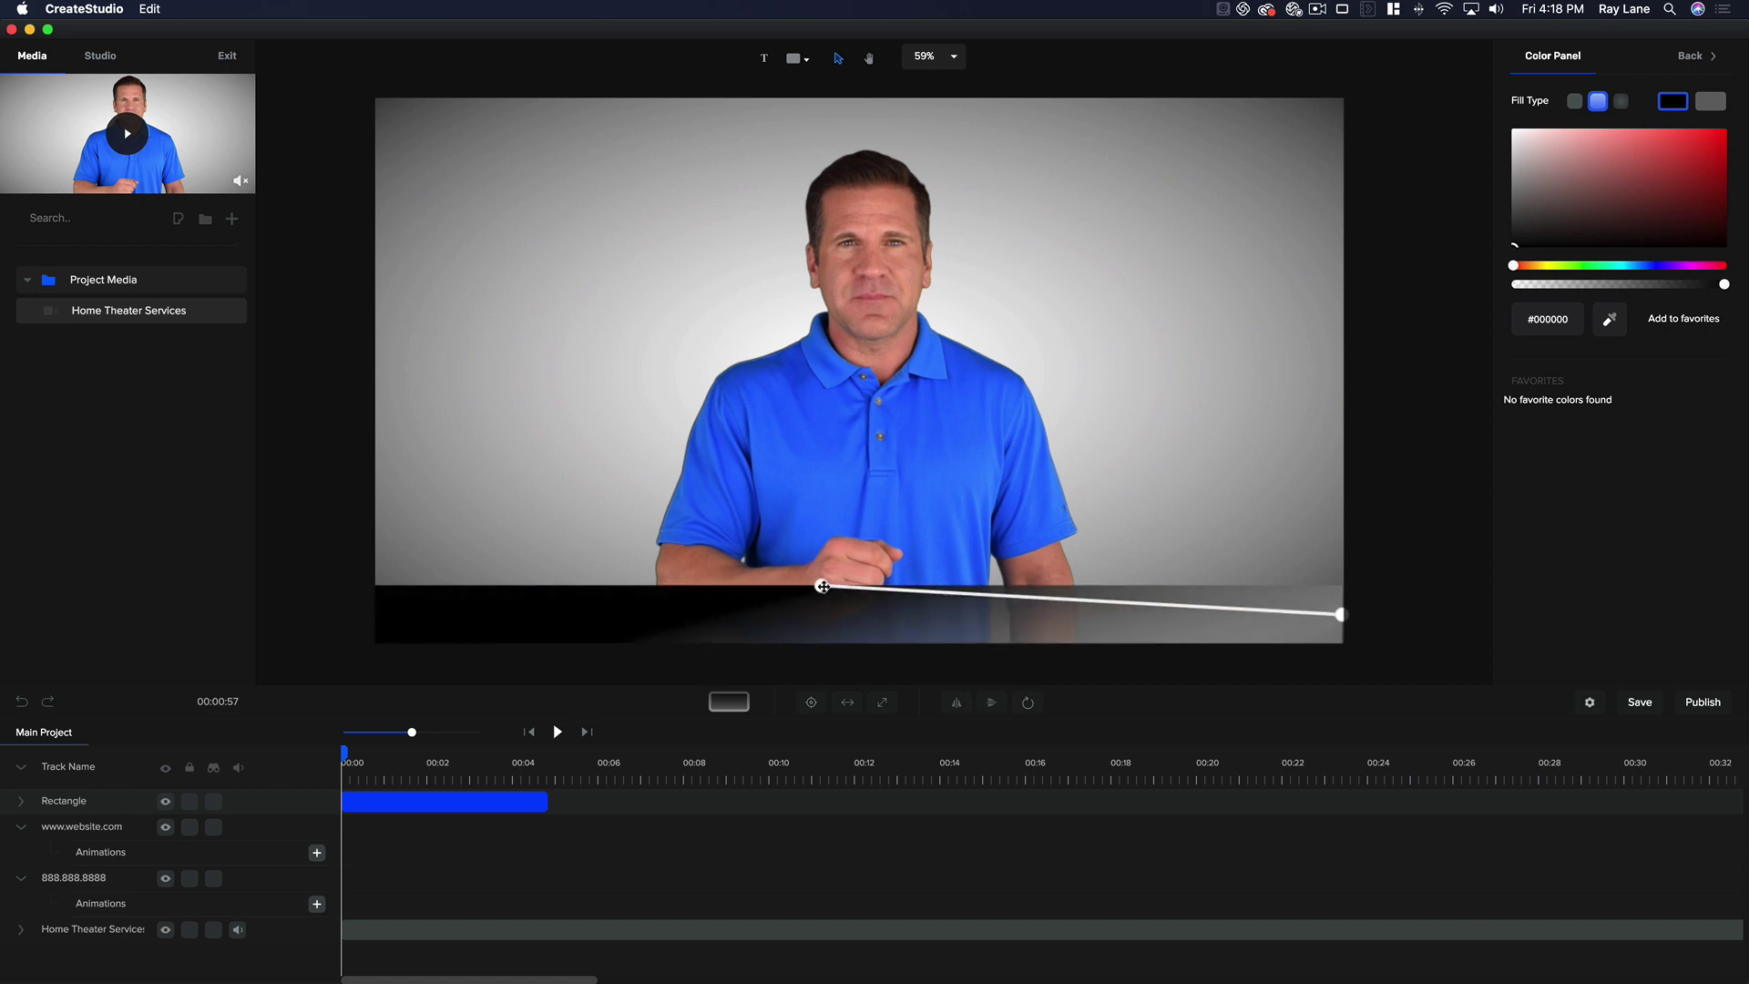
drag(1338, 615, 821, 679)
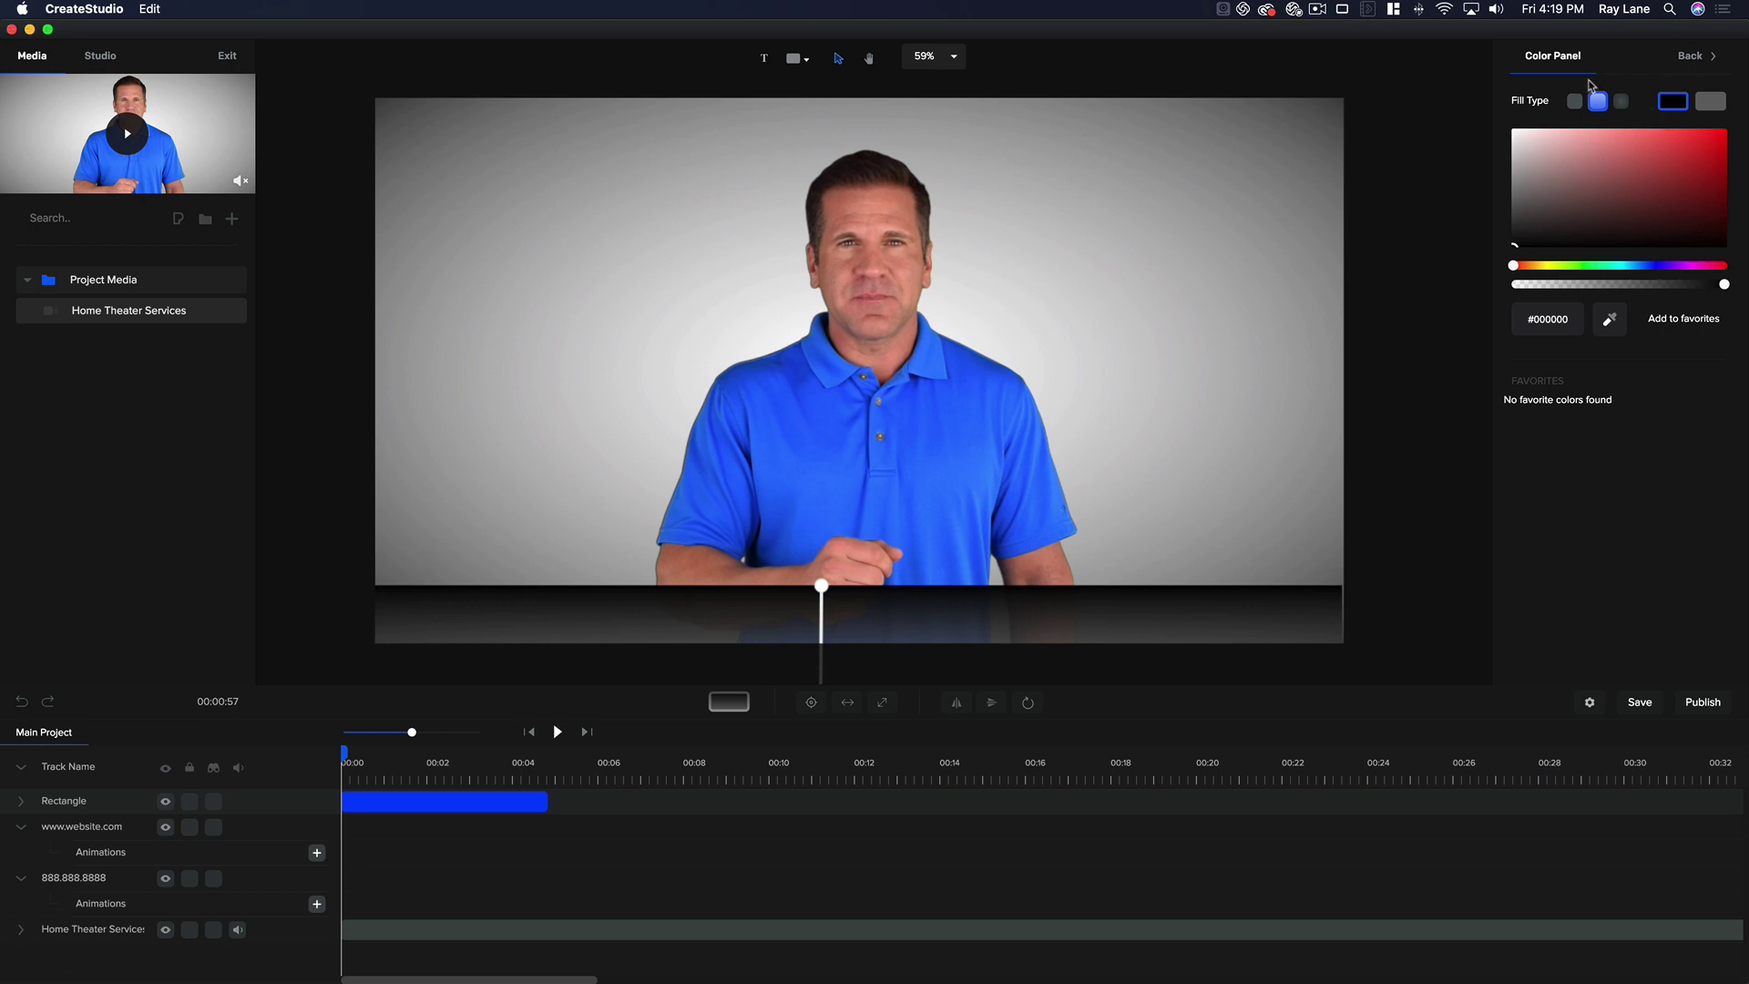
click(1691, 55)
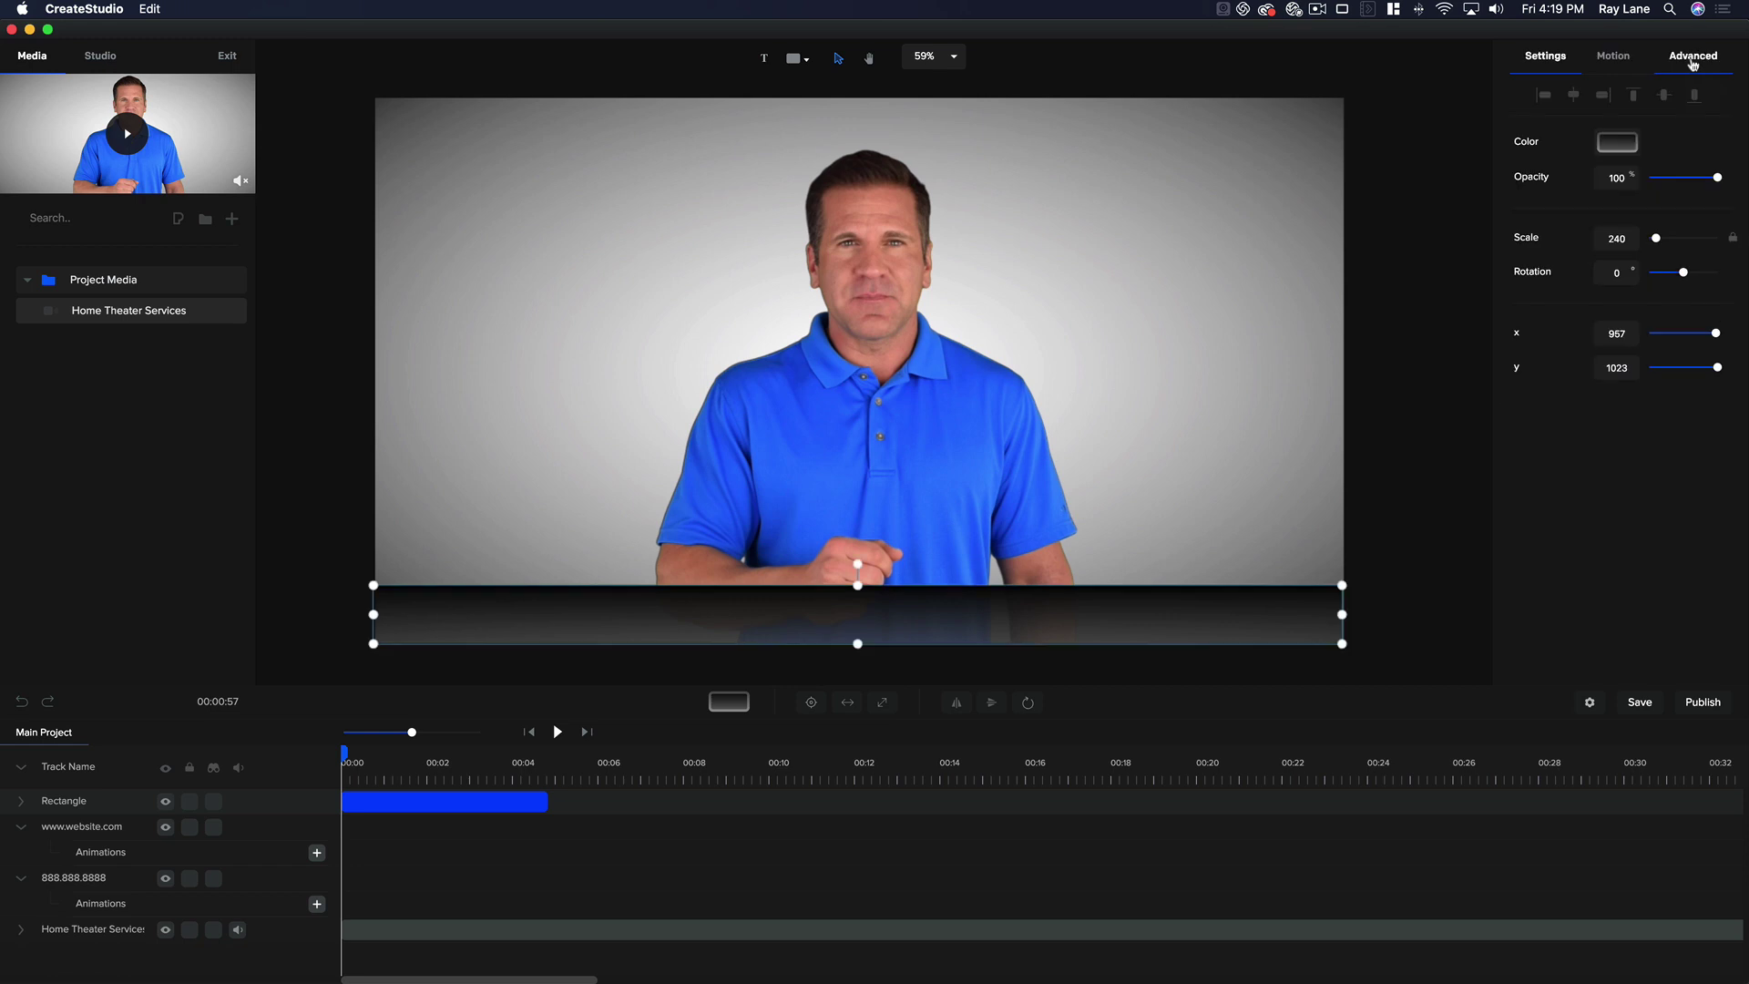
- Add a text layer on the bar at about x 533, y 1026 and set its font size to 56%
click(766, 62)
drag(899, 356, 683, 597)
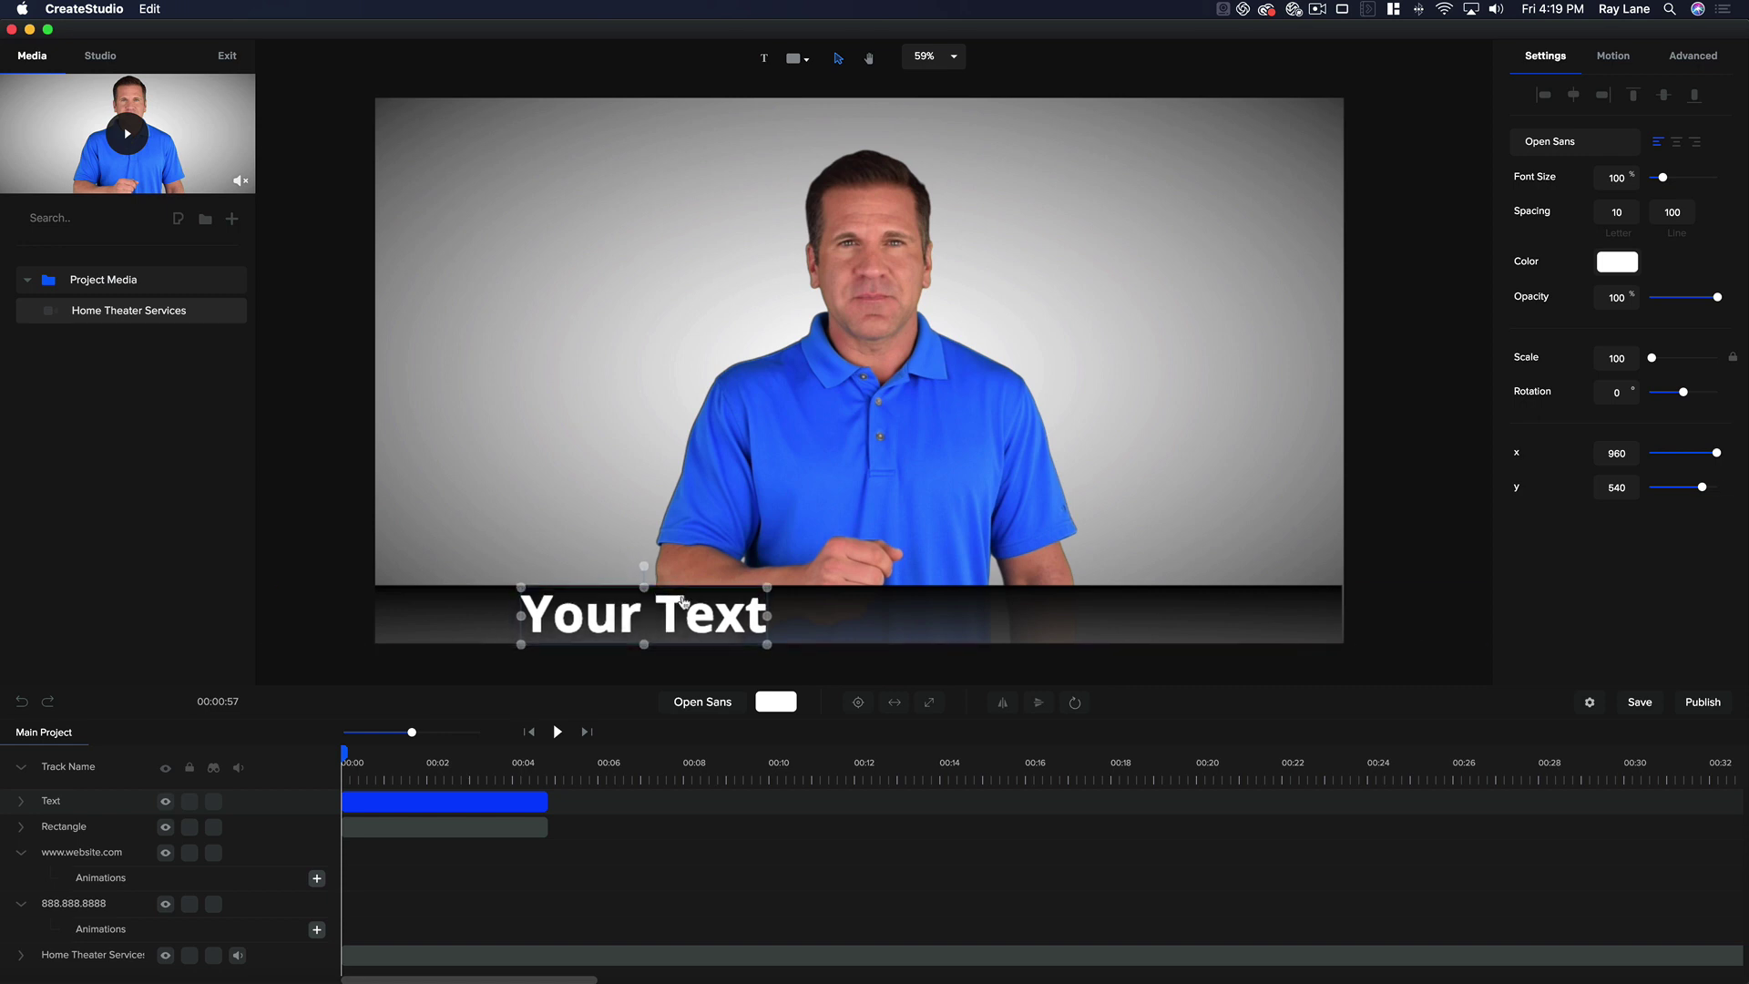
double_click(685, 603)
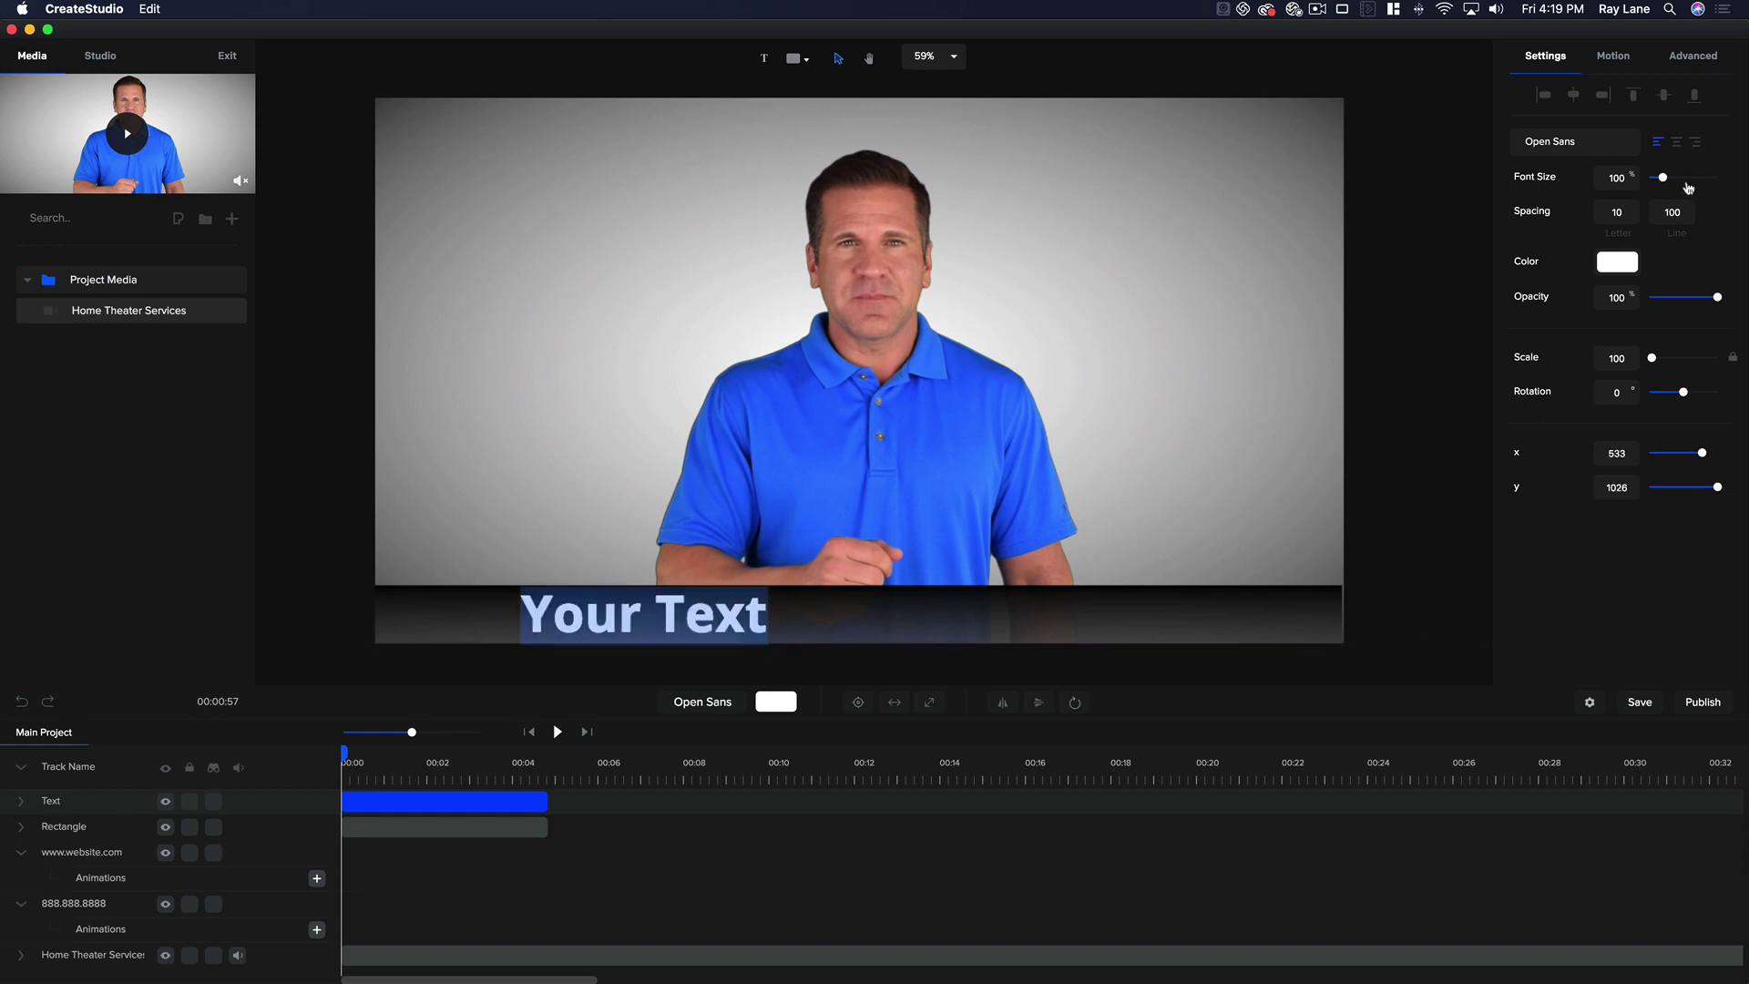
drag(1665, 178, 1659, 179)
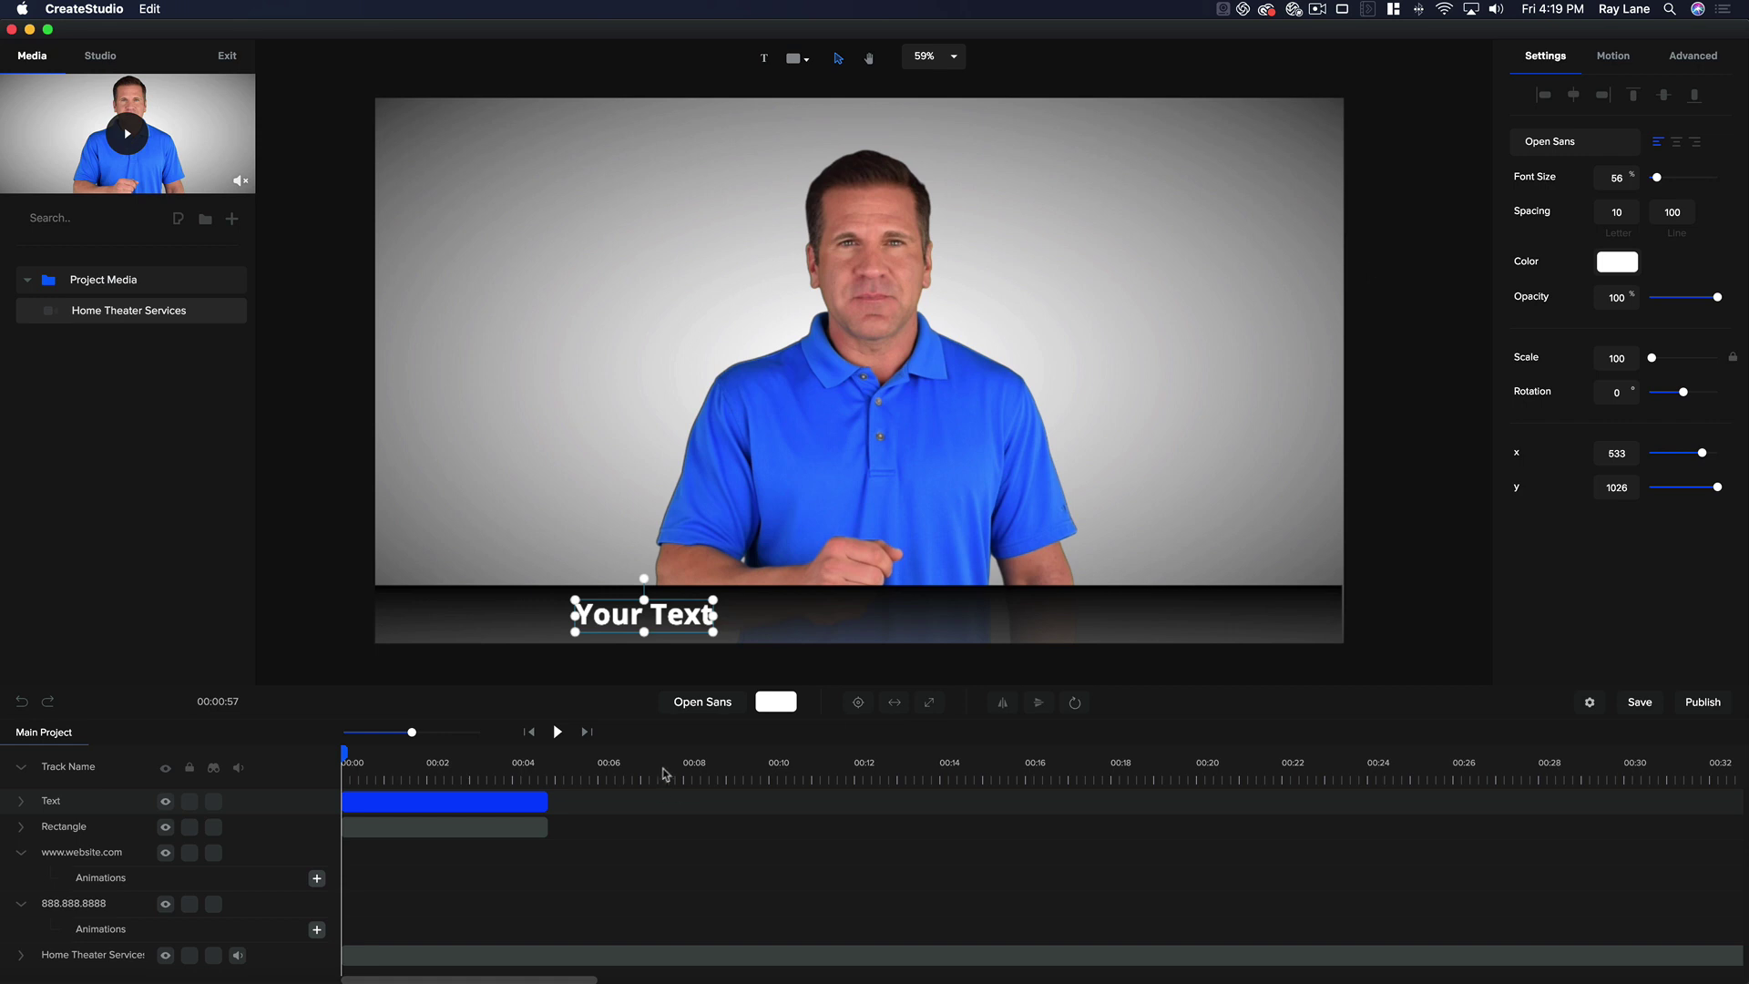
- Replace the placeholder text on the bar with the contact phone number
triple_click(699, 621)
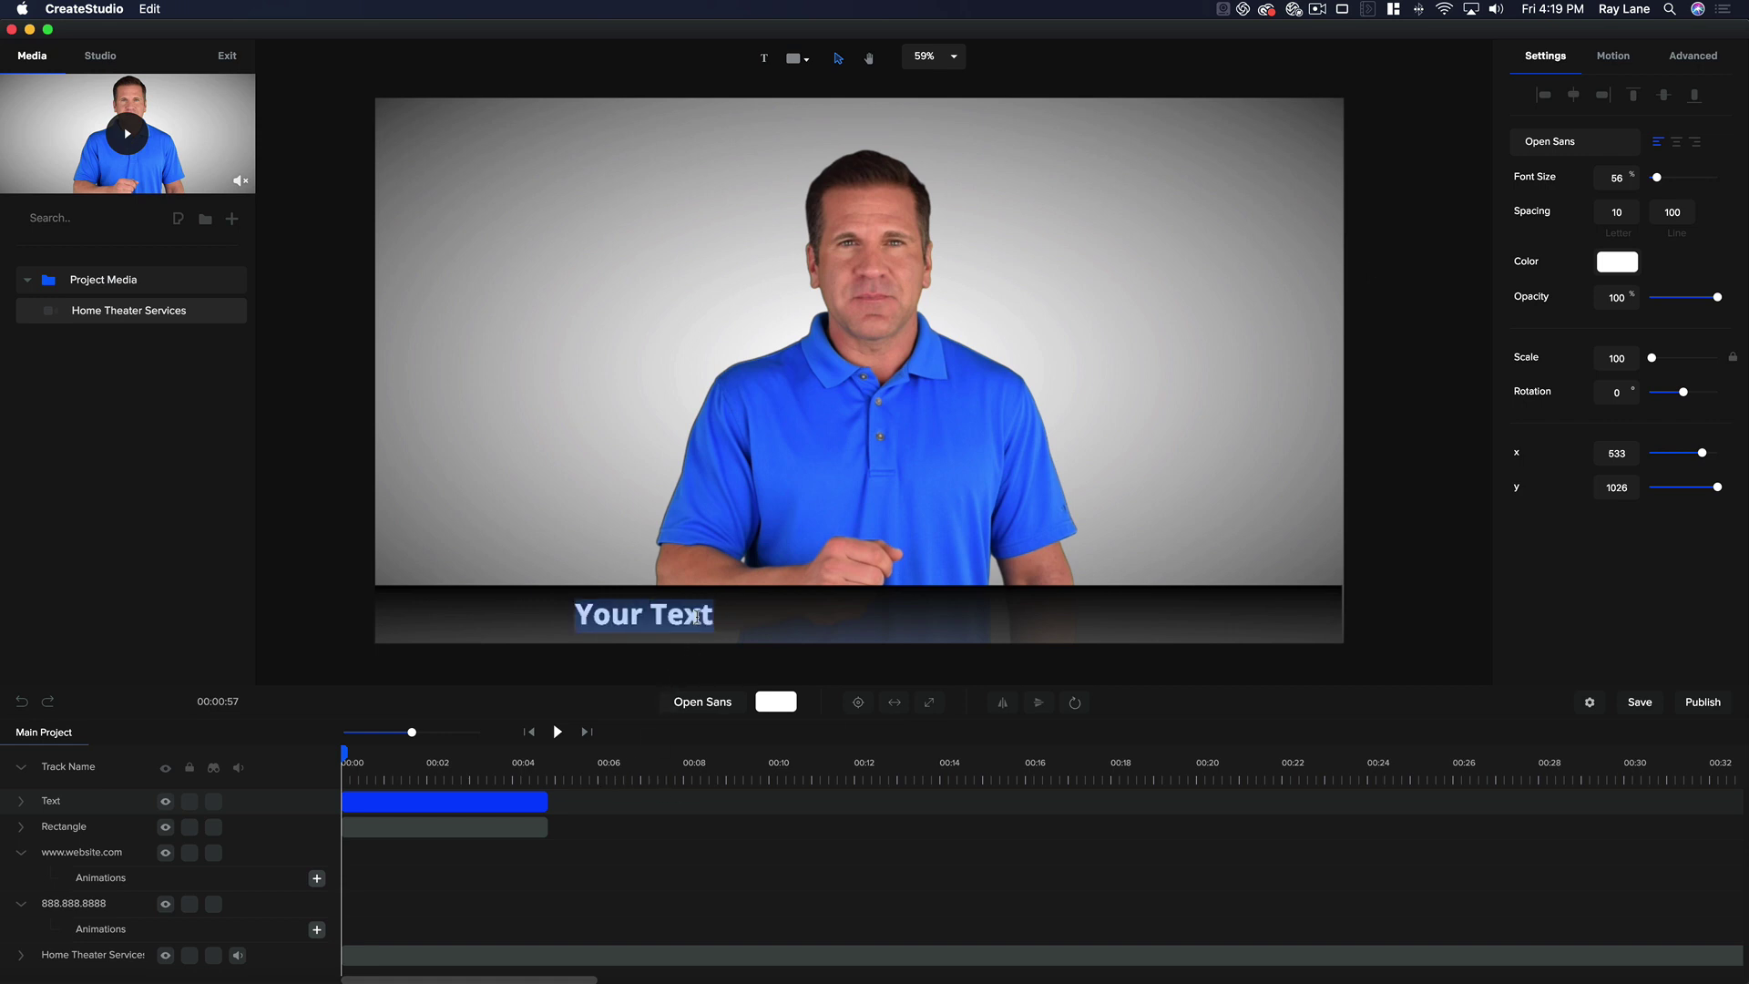
text(888)
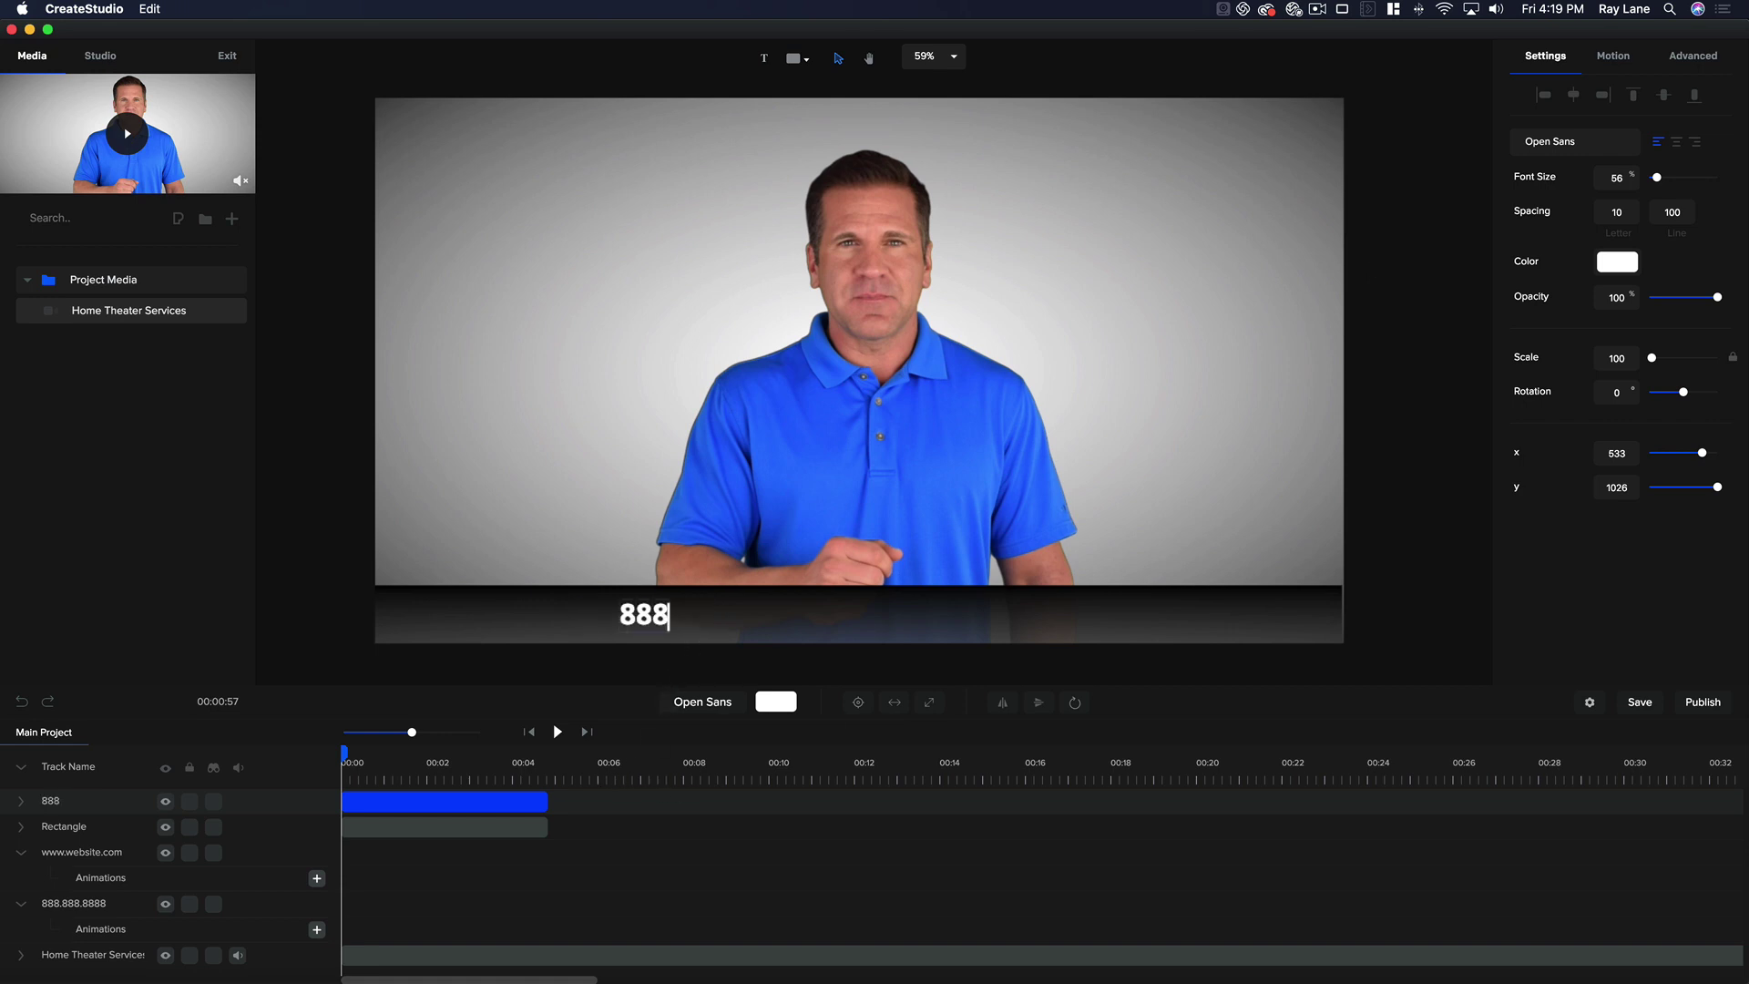
text(.888.8888)
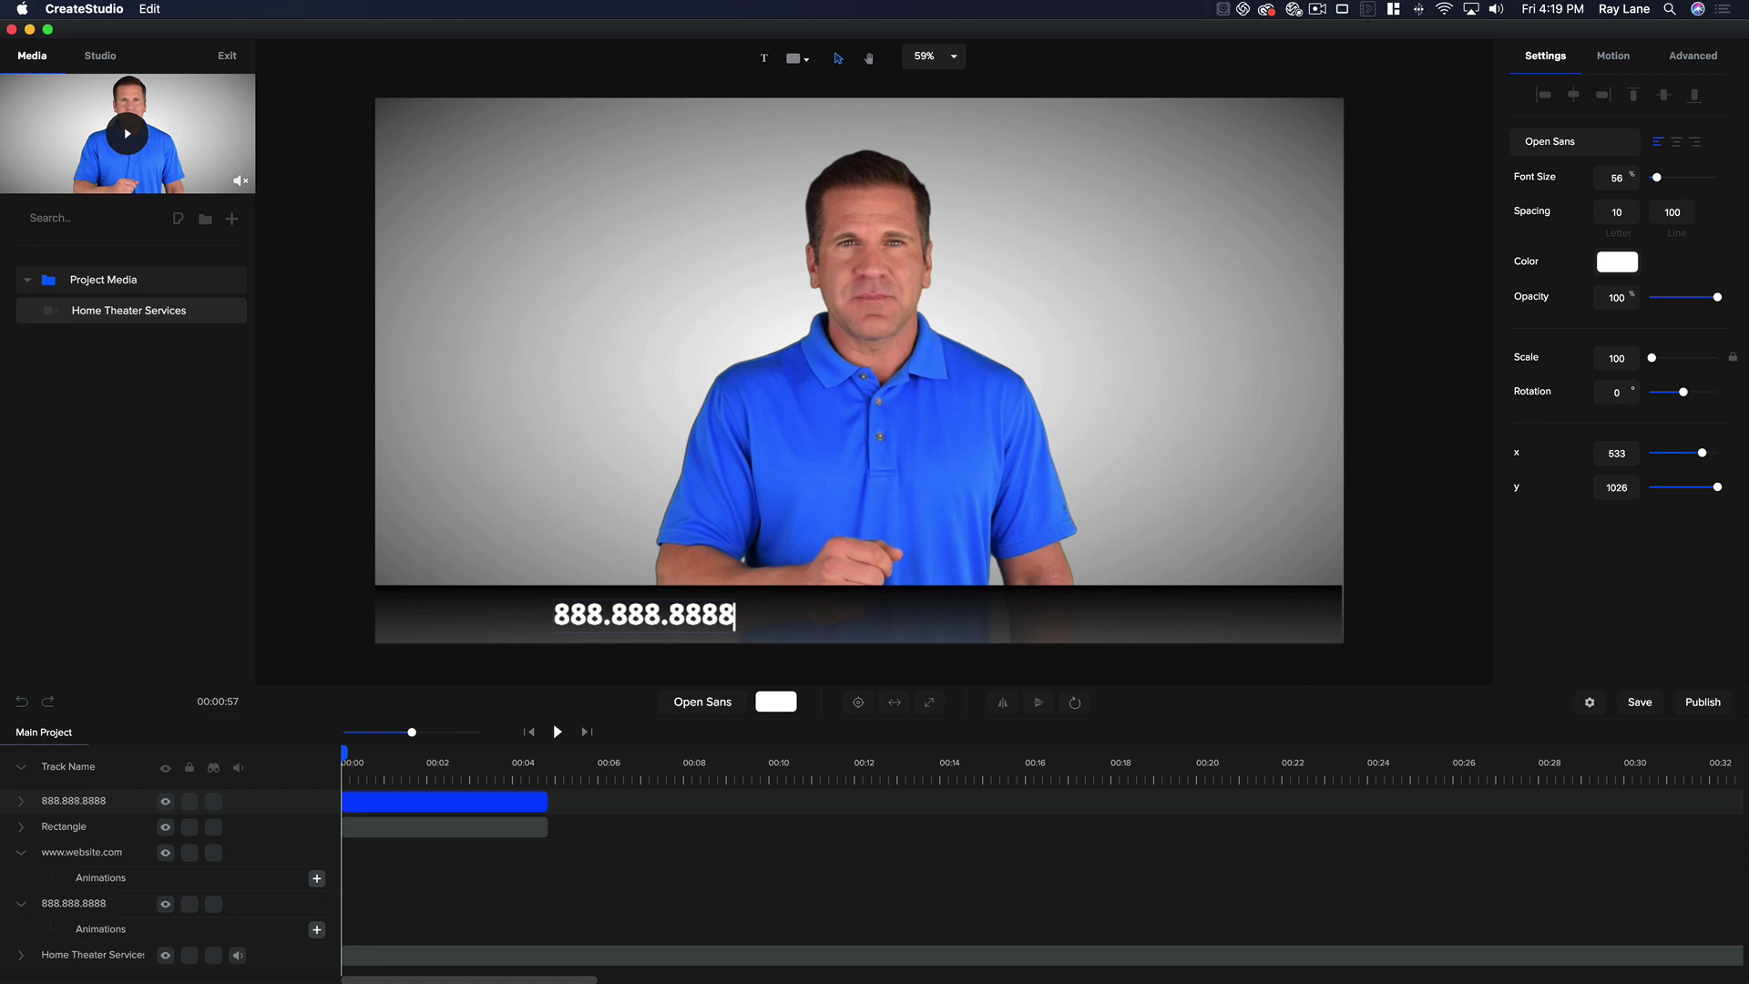
key(Escape)
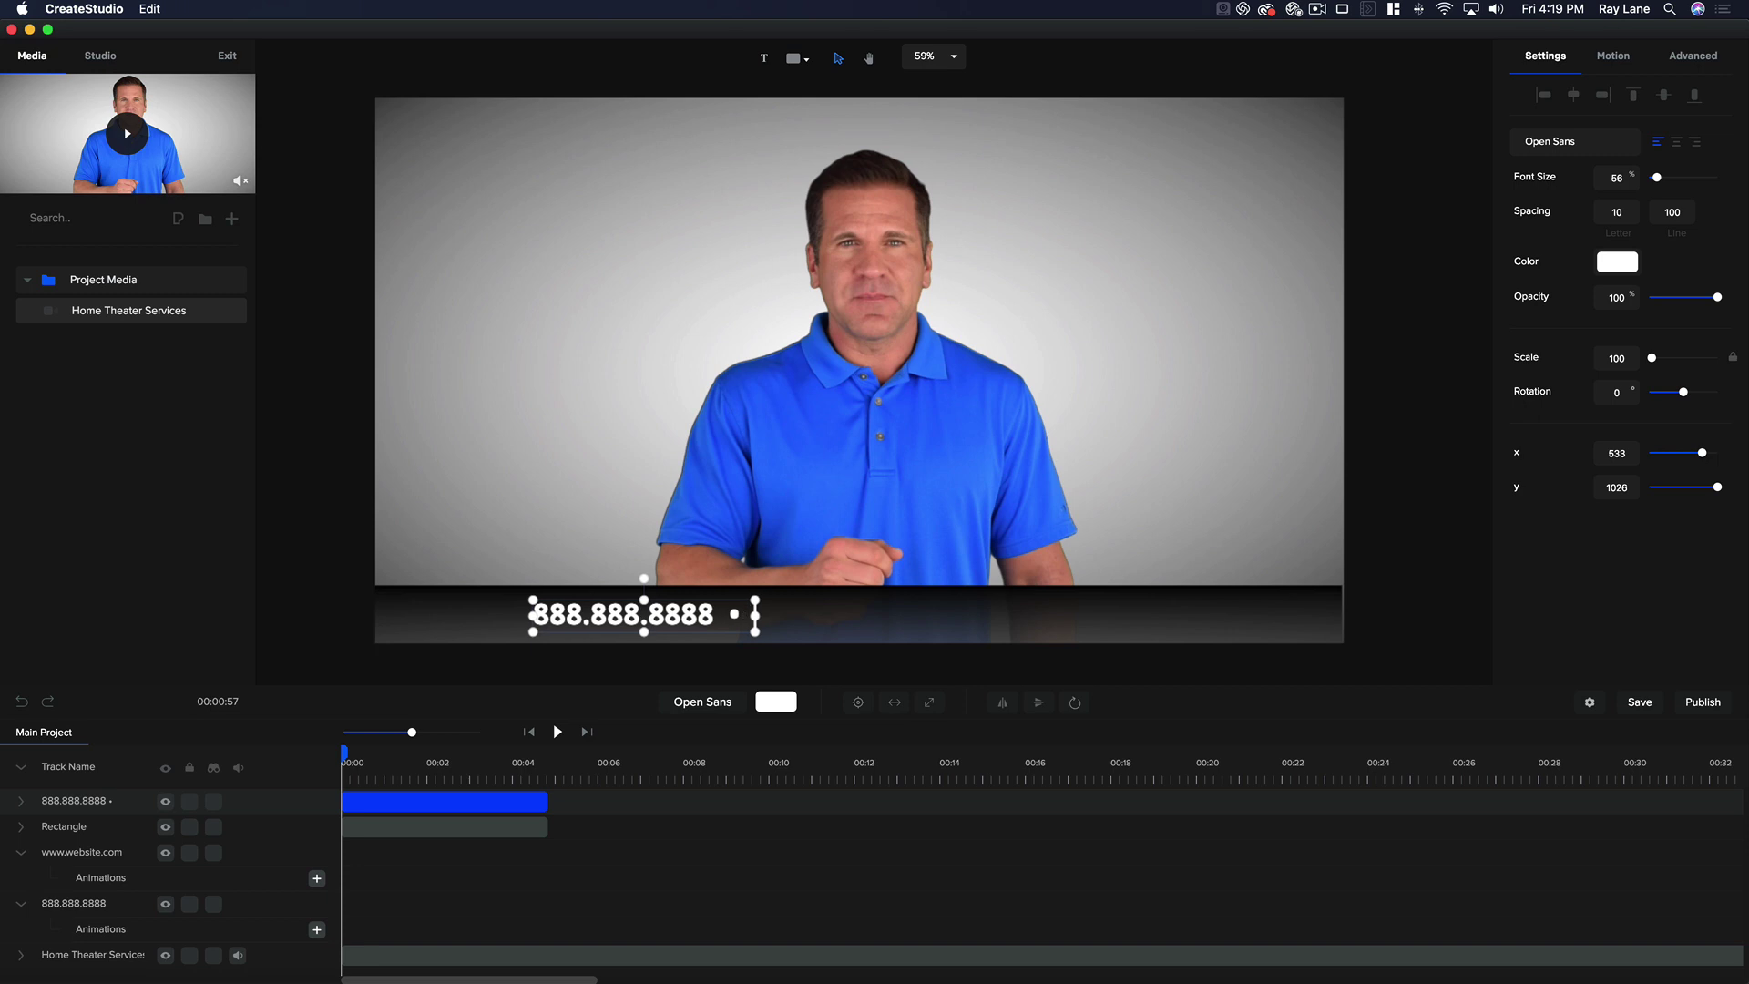
text(www.)
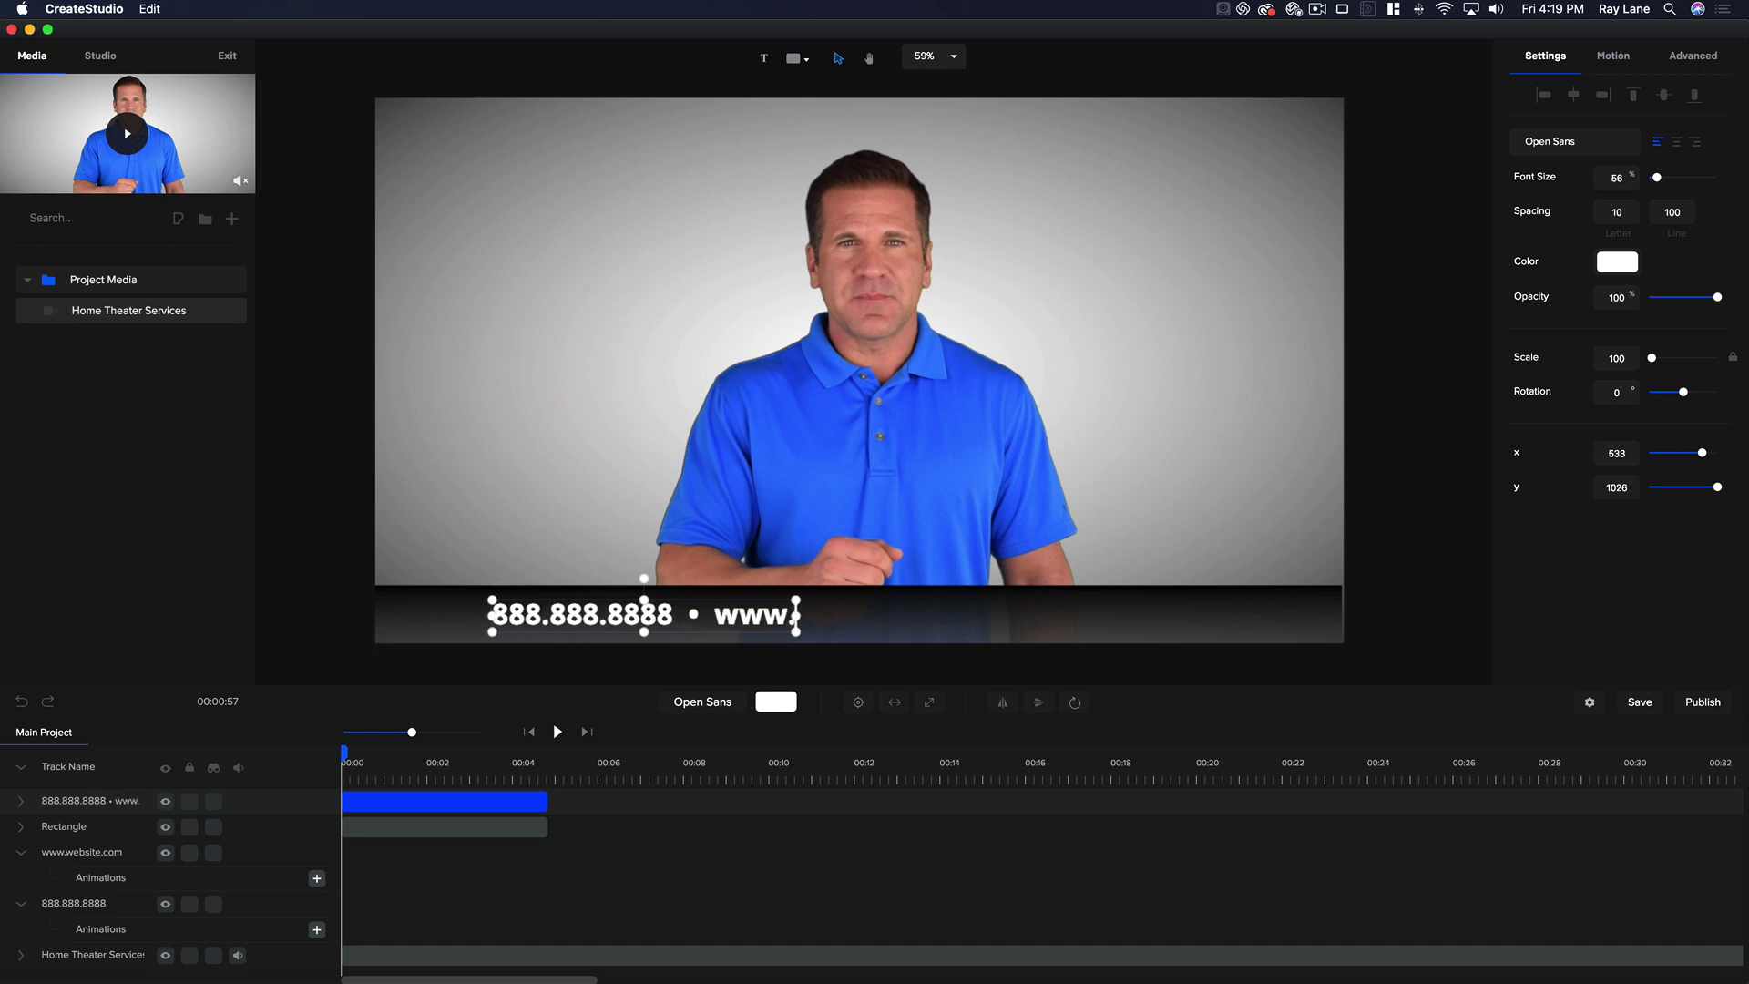
text(website.c)
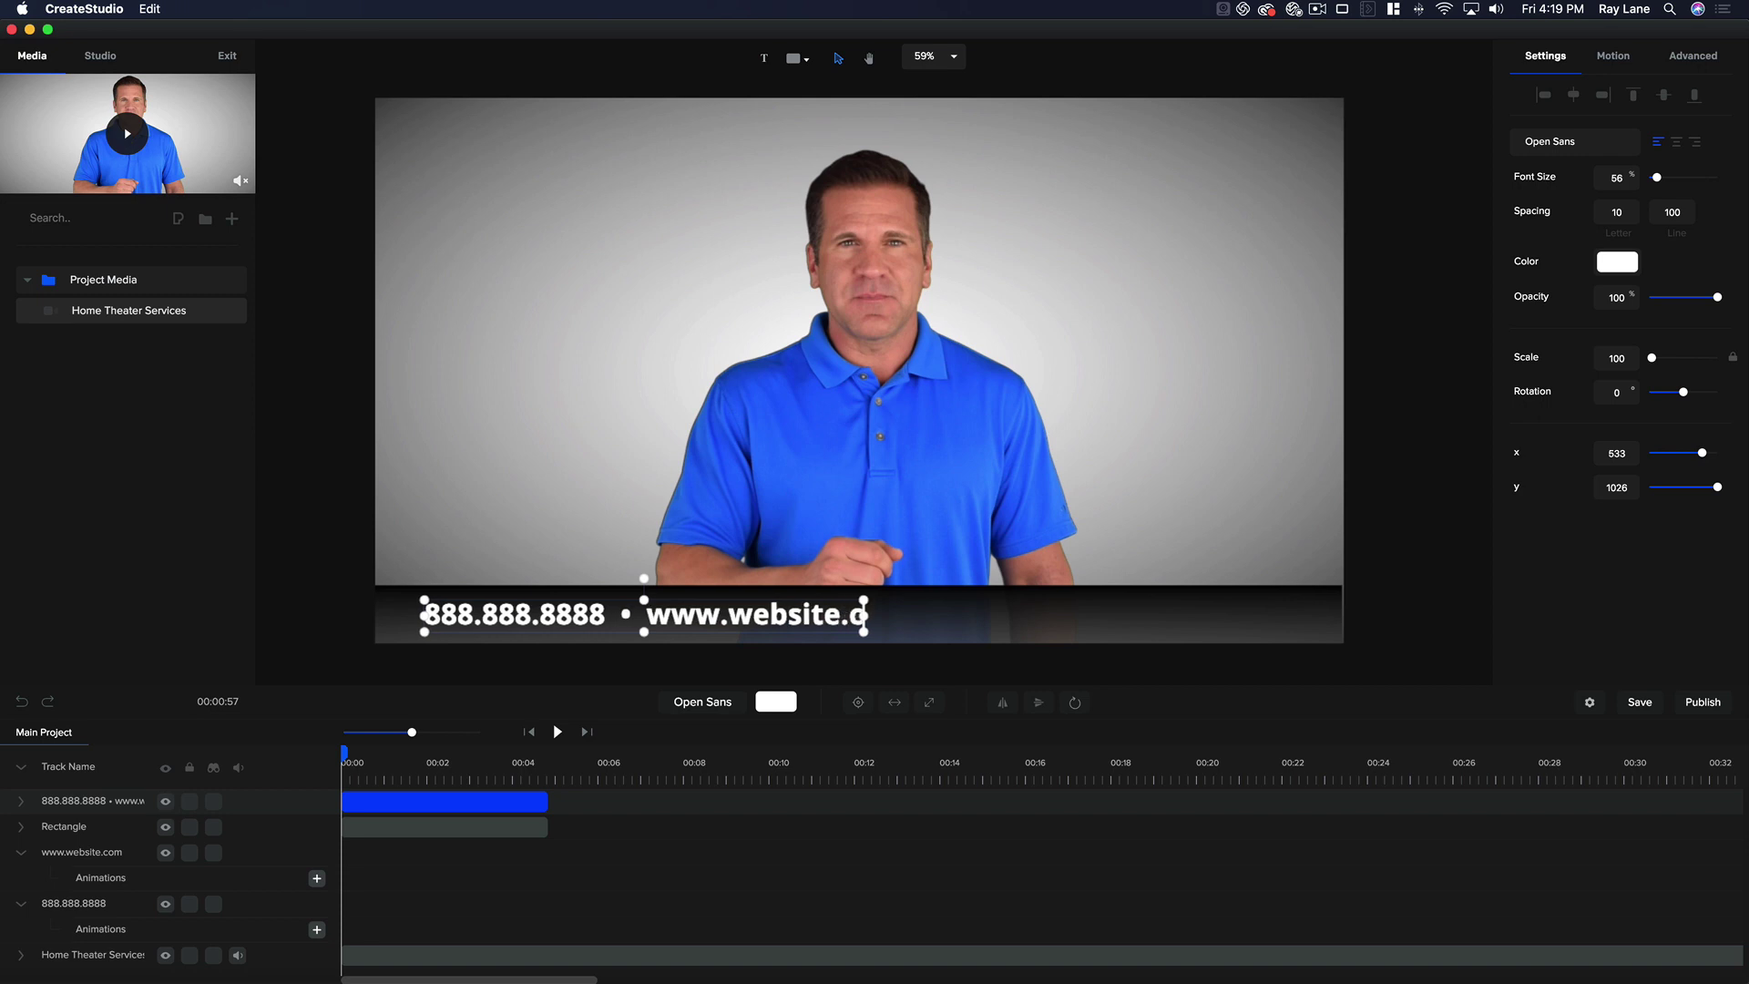
text(om)
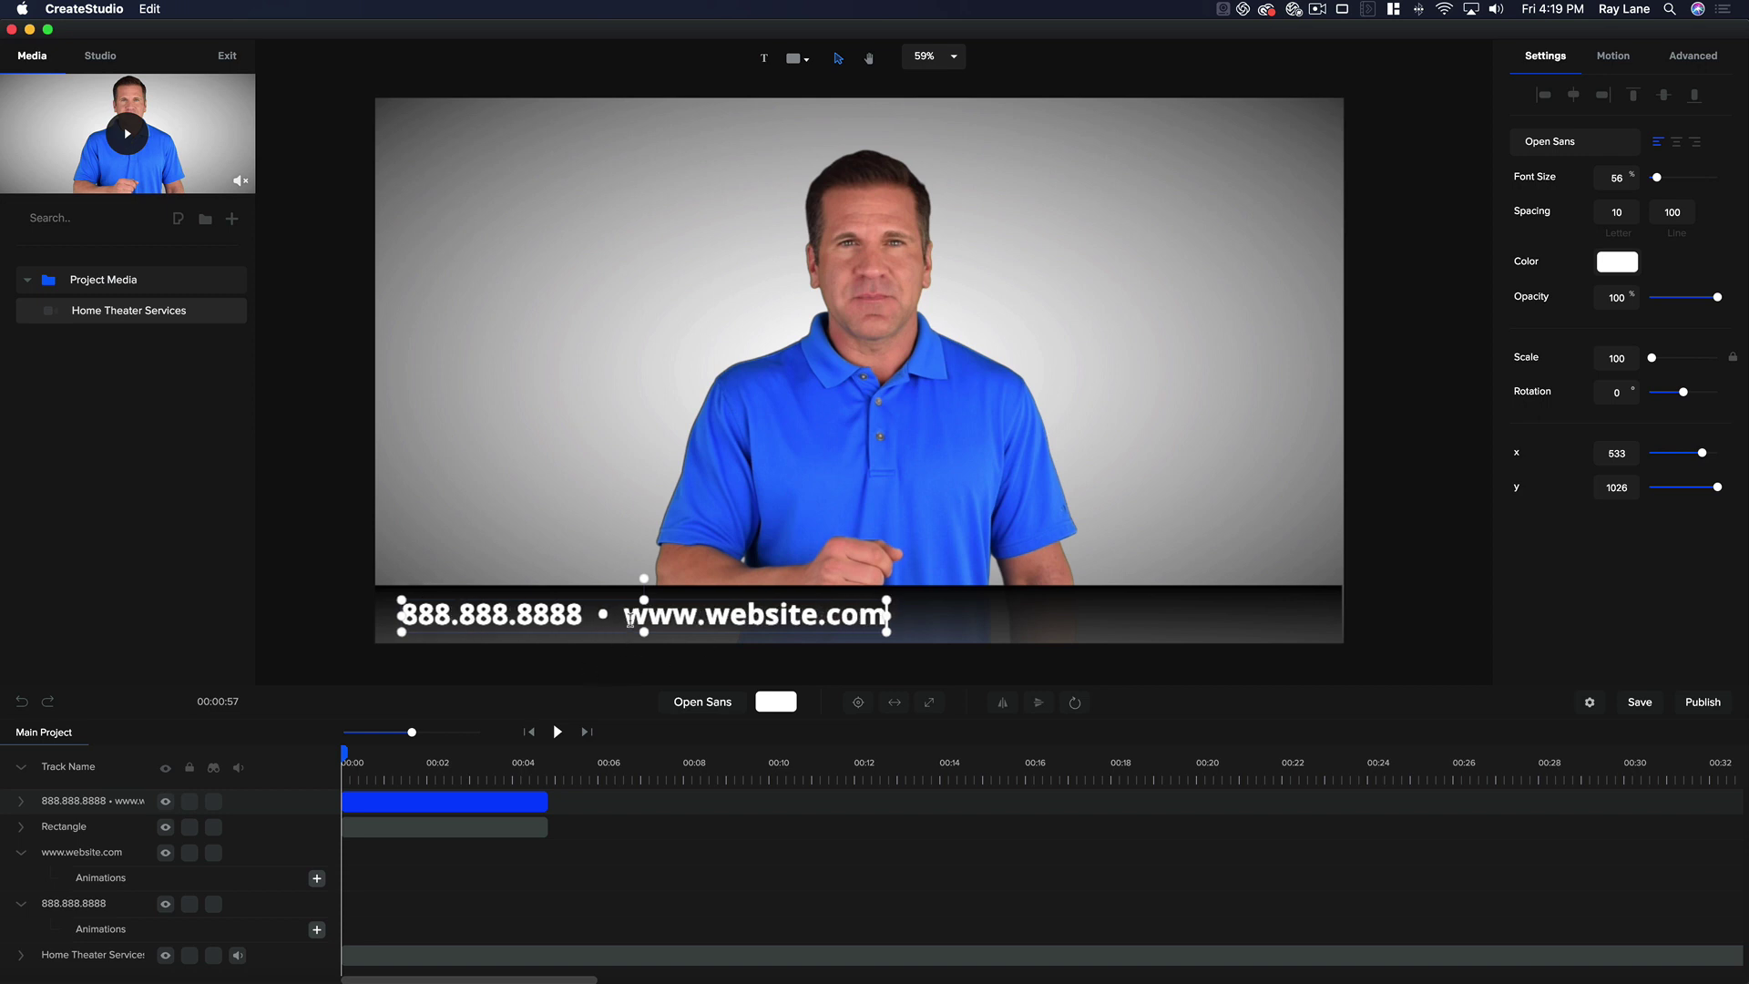
click(675, 703)
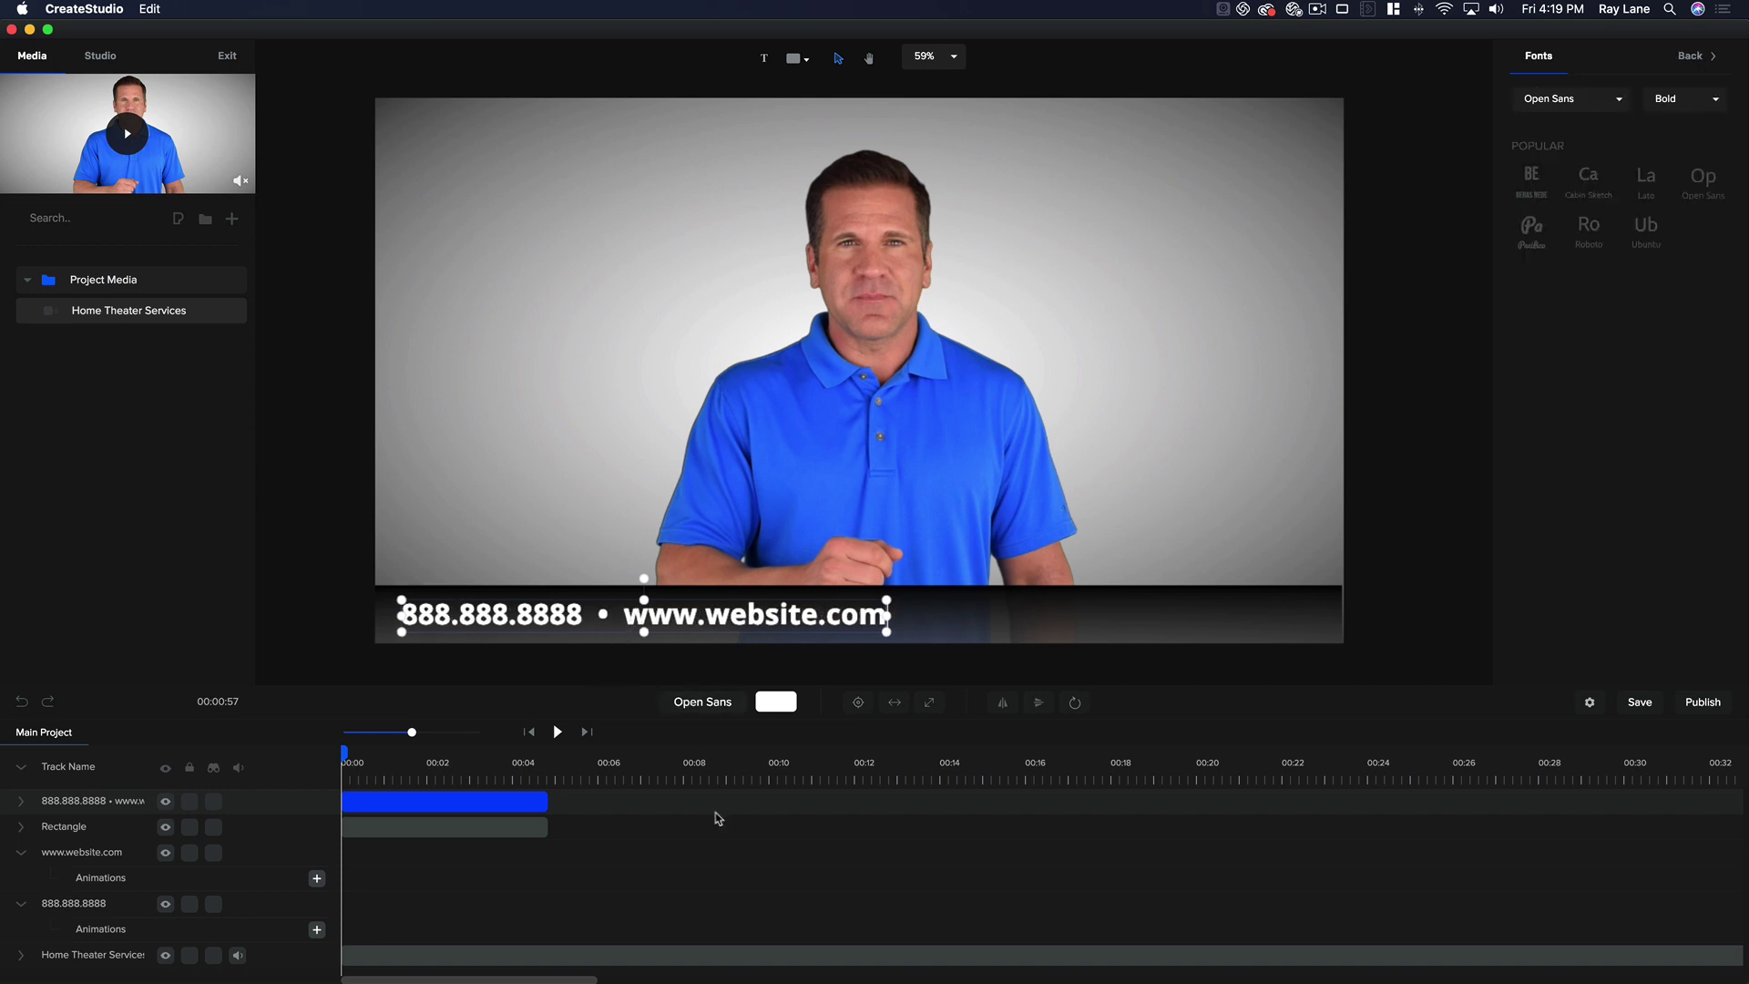
click(656, 444)
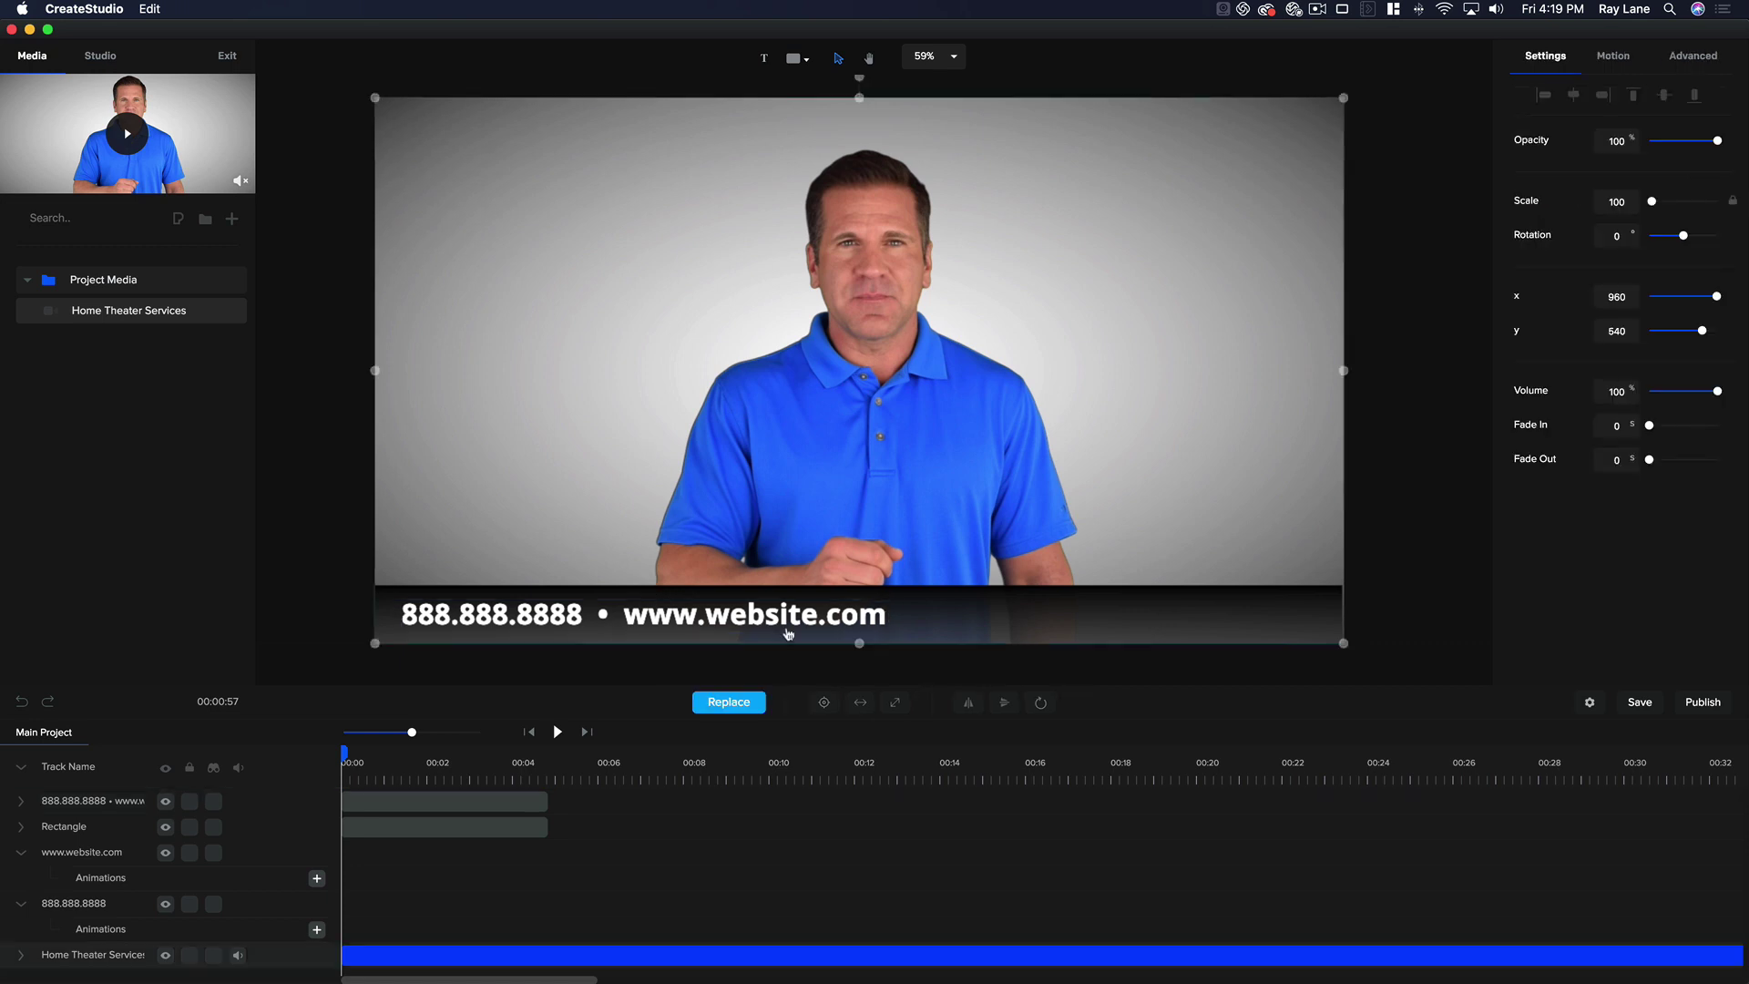
- Centre the contact text horizontally in the frame and place it on the bar at about y 1023
drag(645, 612, 868, 609)
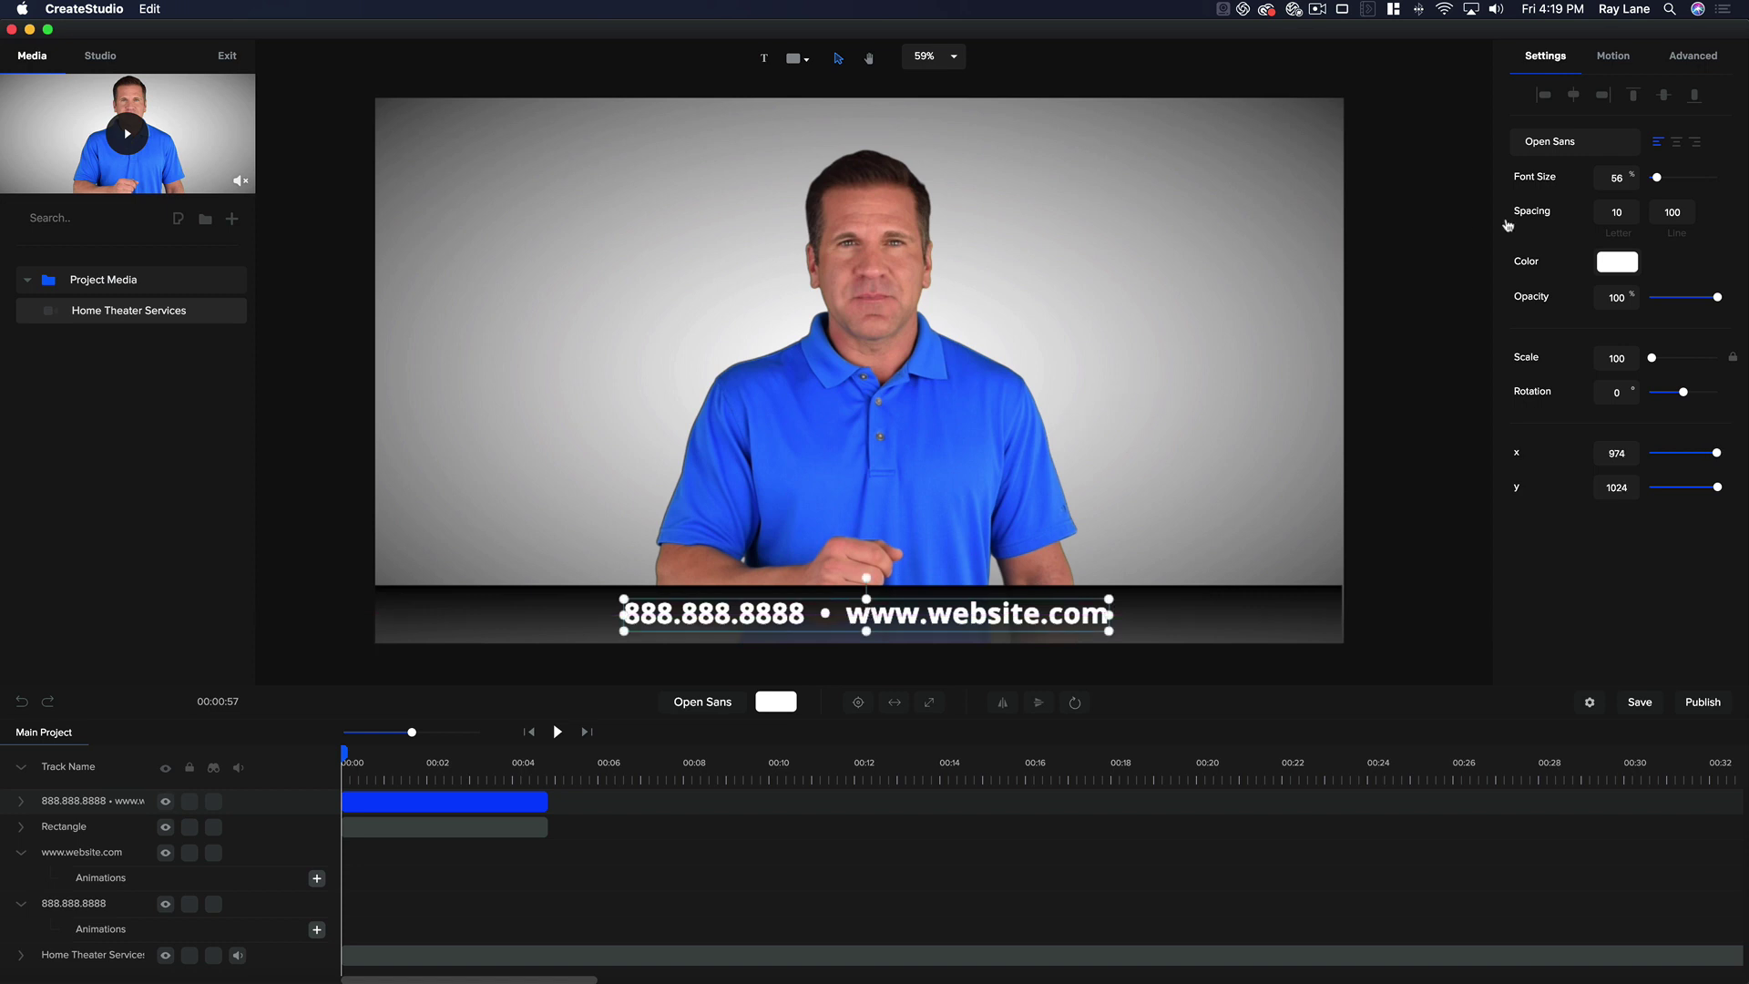
click(1575, 95)
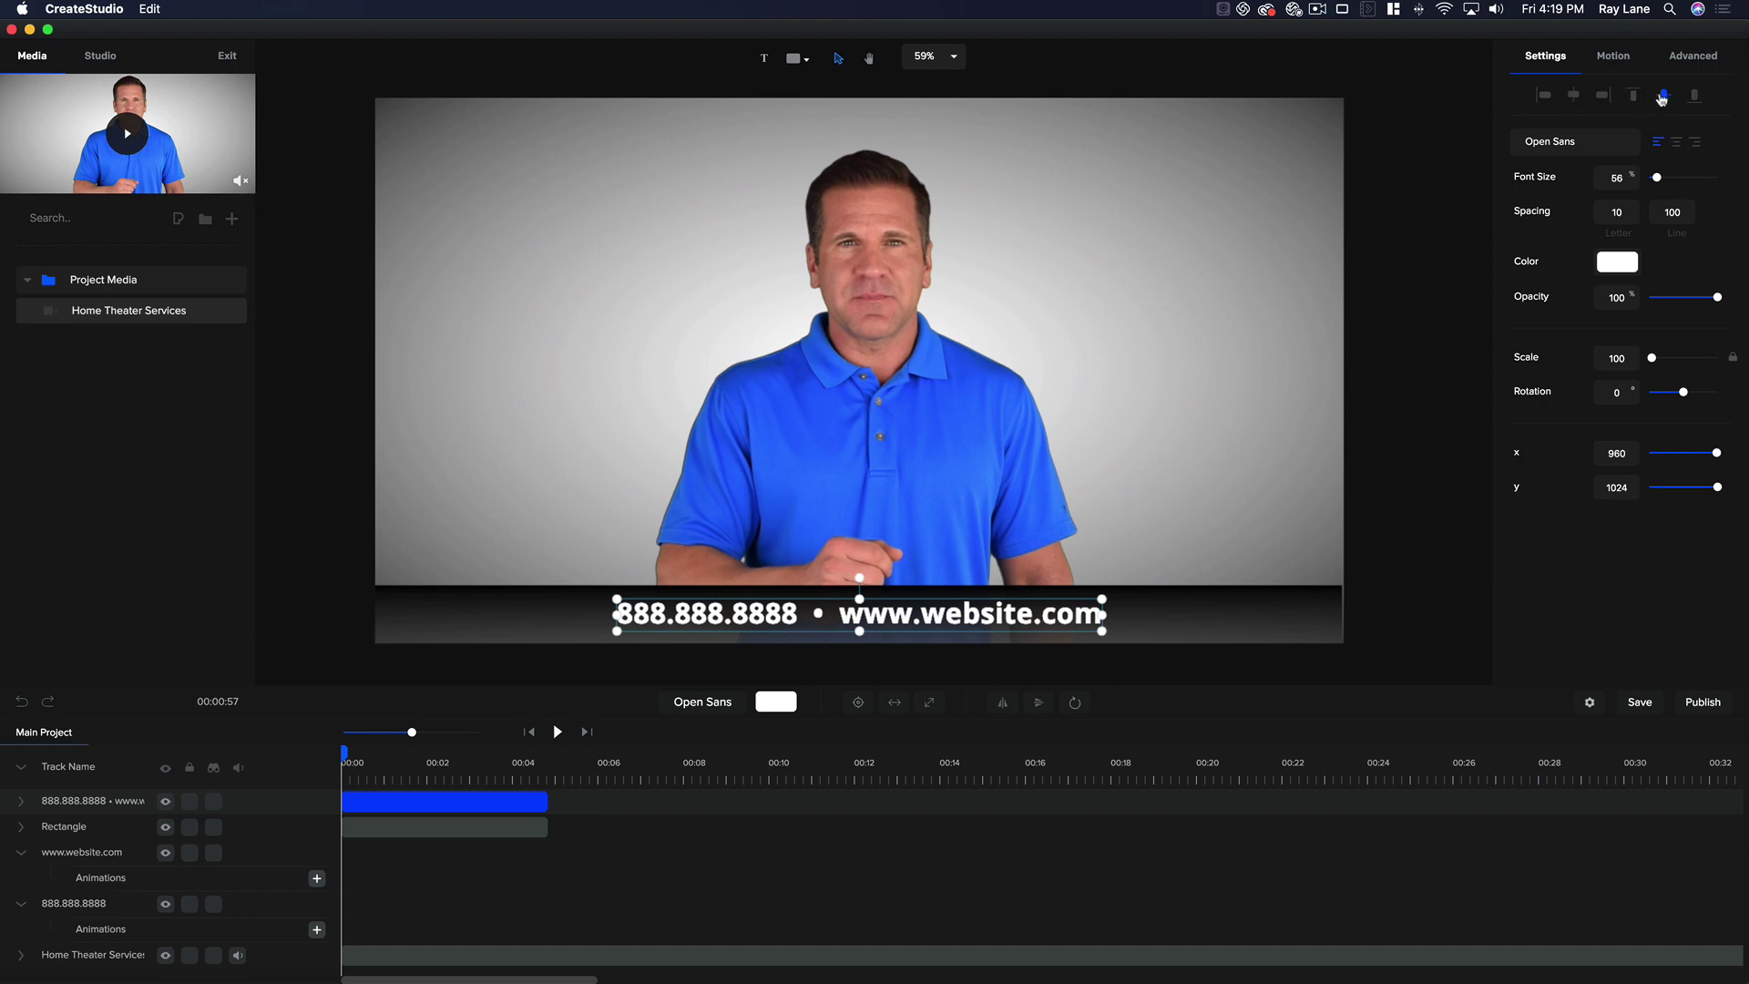
click(1662, 95)
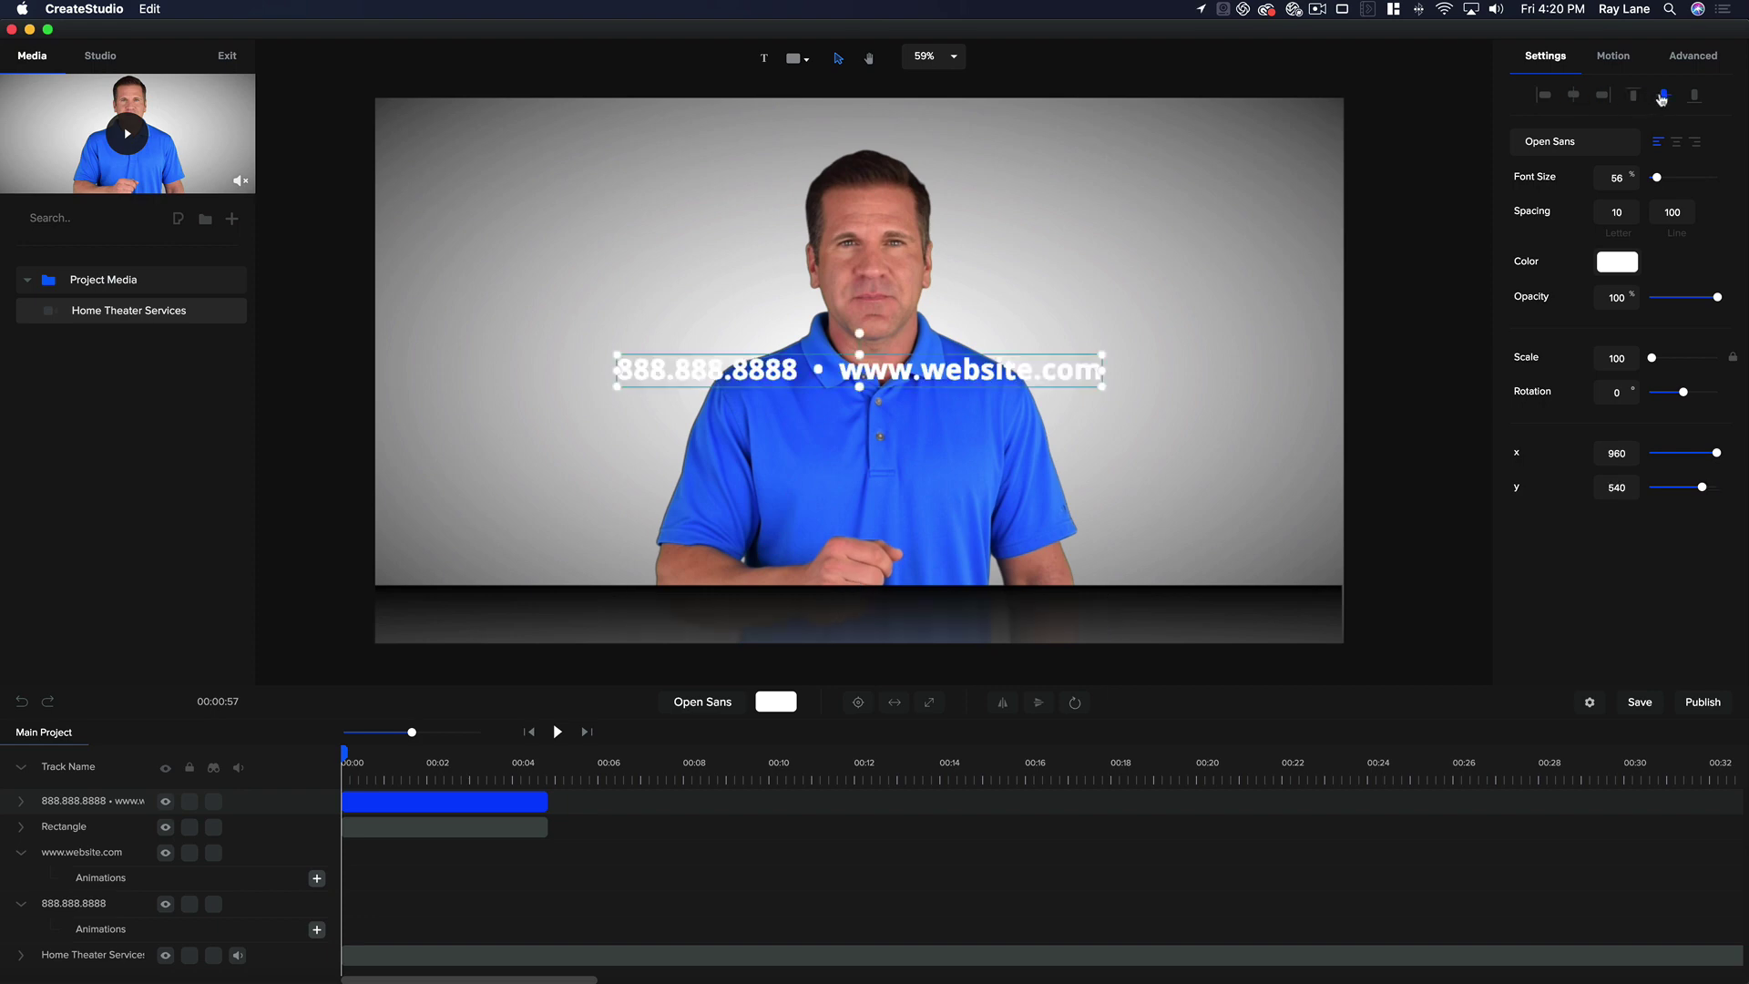
drag(934, 363, 936, 602)
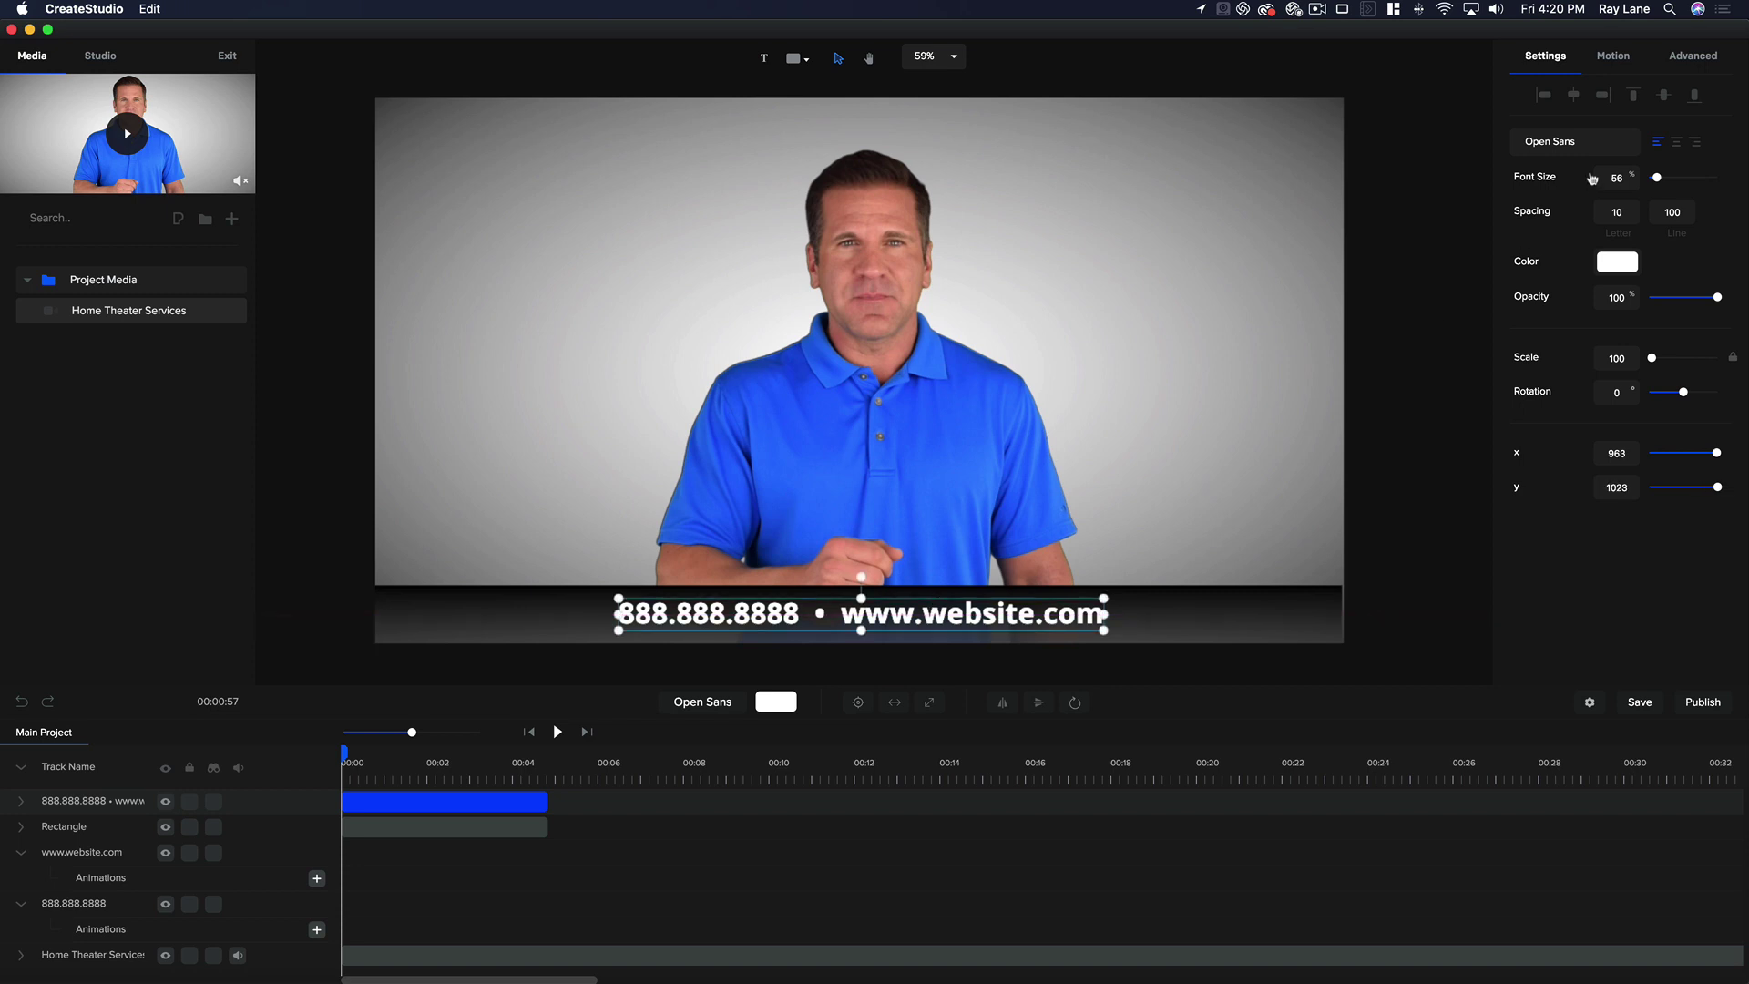
click(1573, 96)
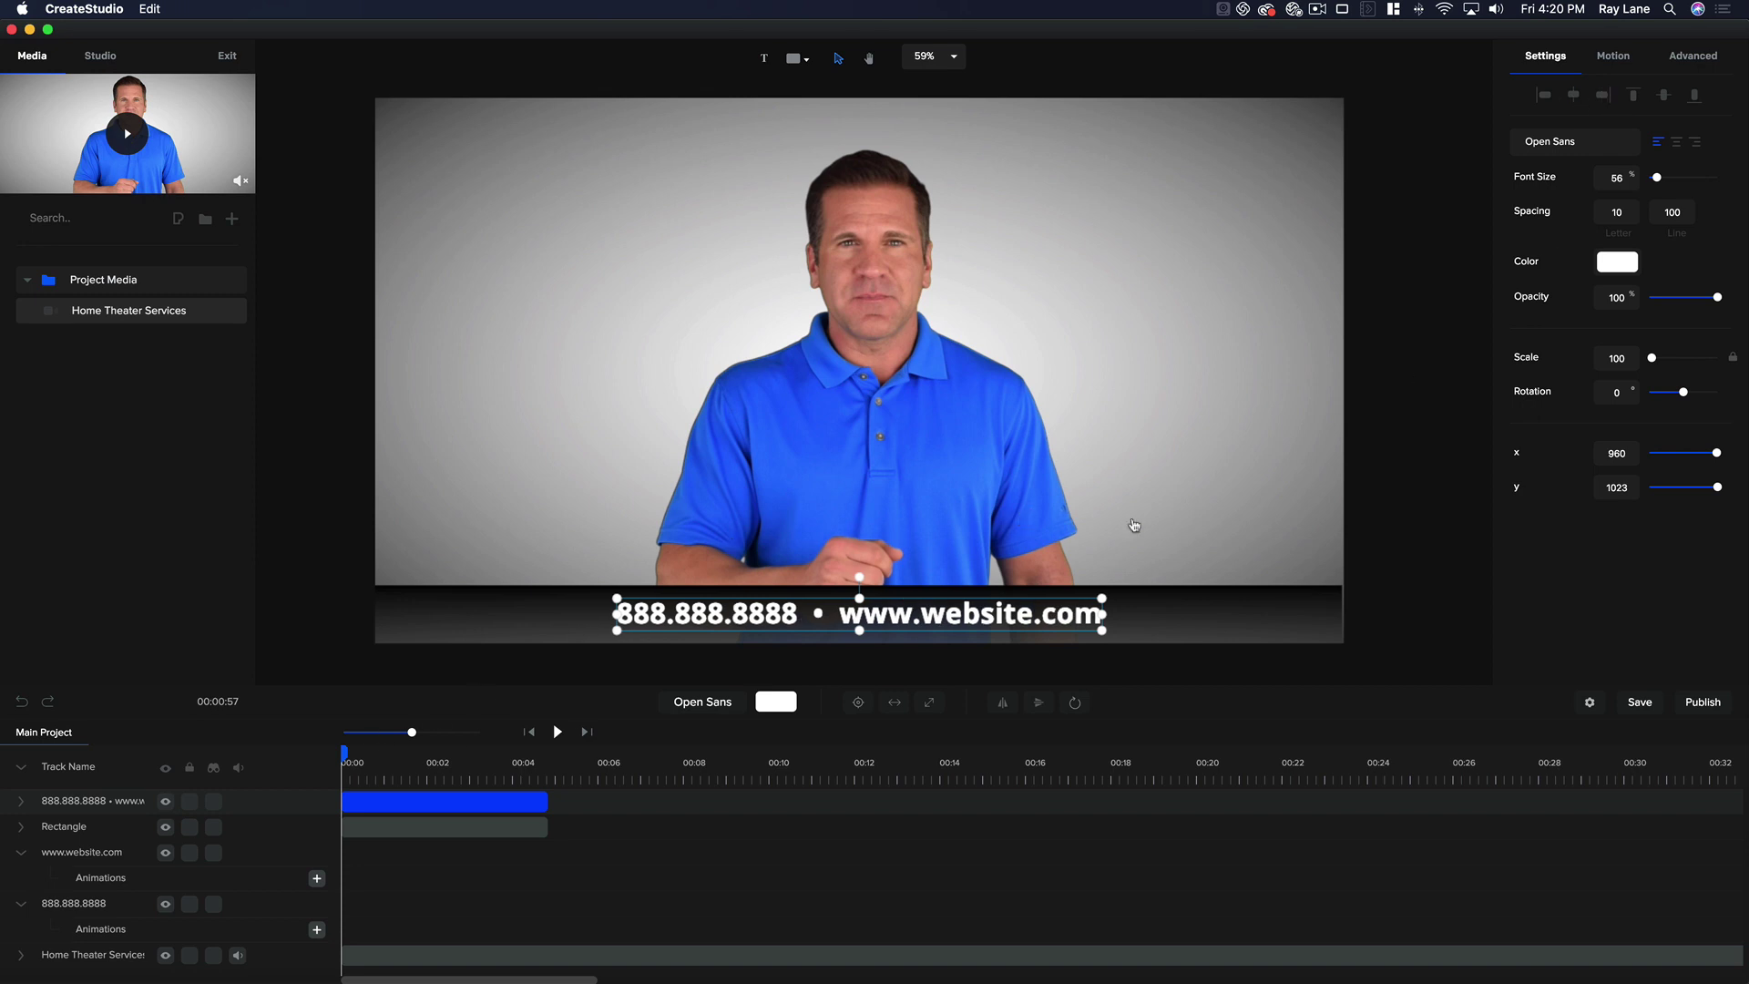
- Apply the Scale & Slide Top intro animation to the bar rectangle and preview it
click(457, 624)
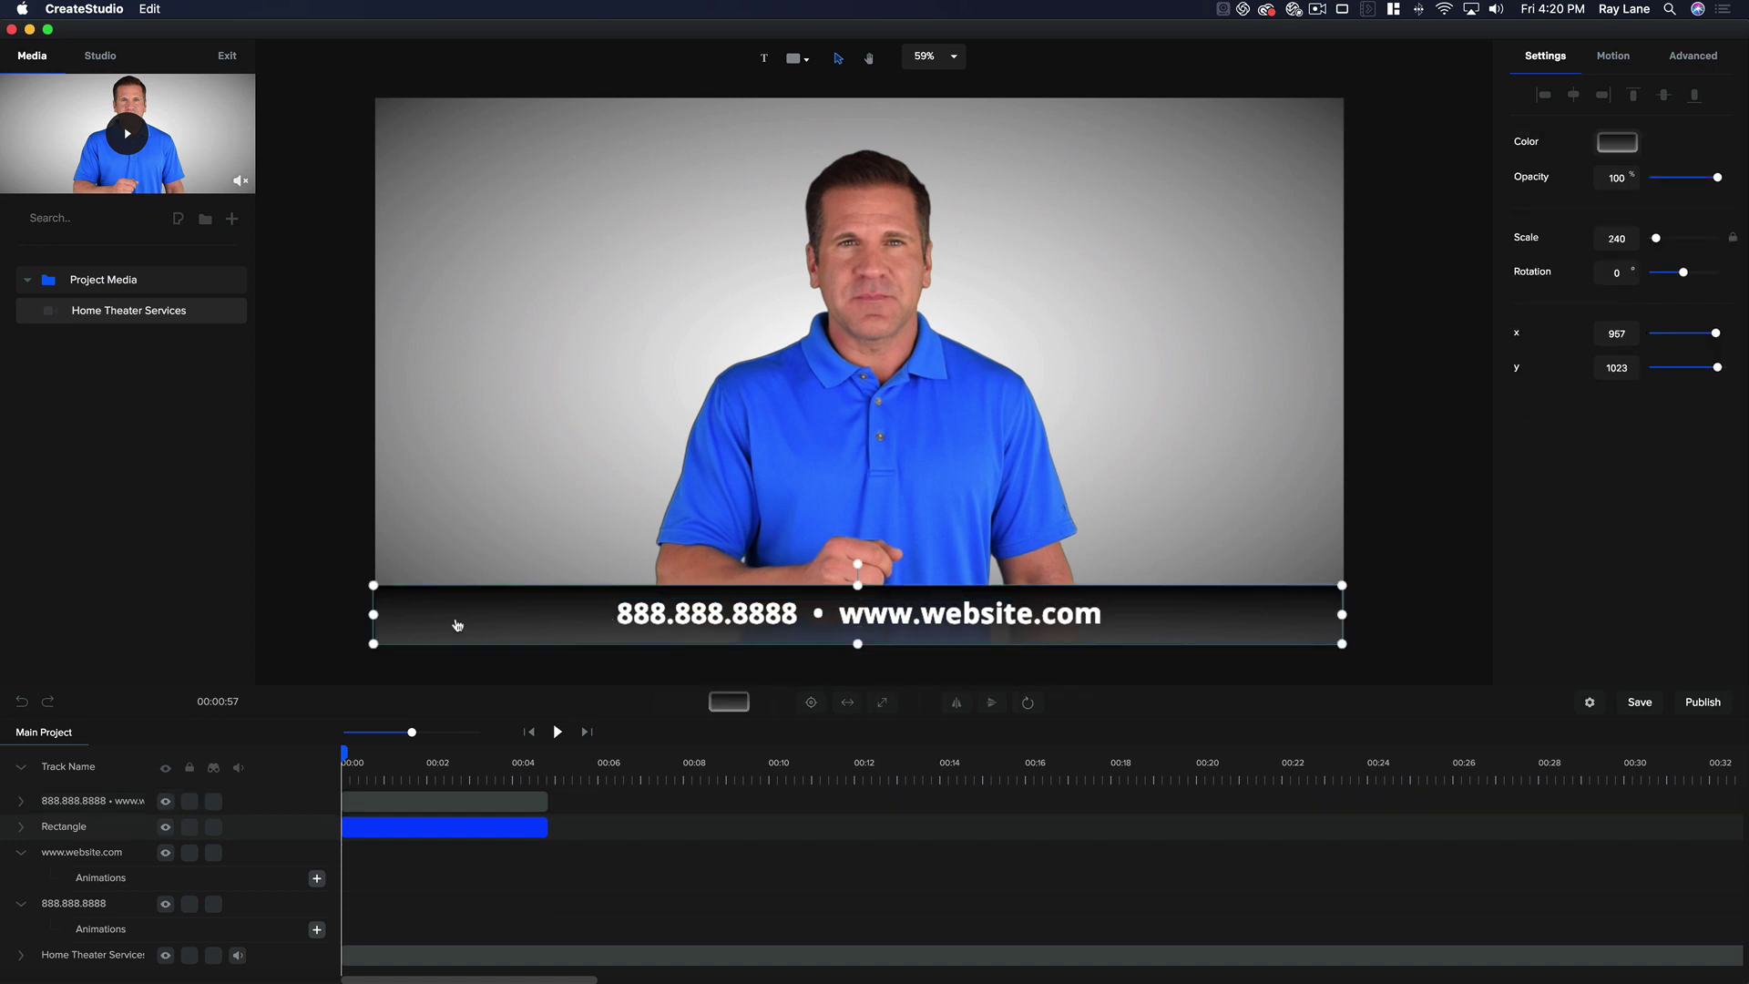
click(1614, 55)
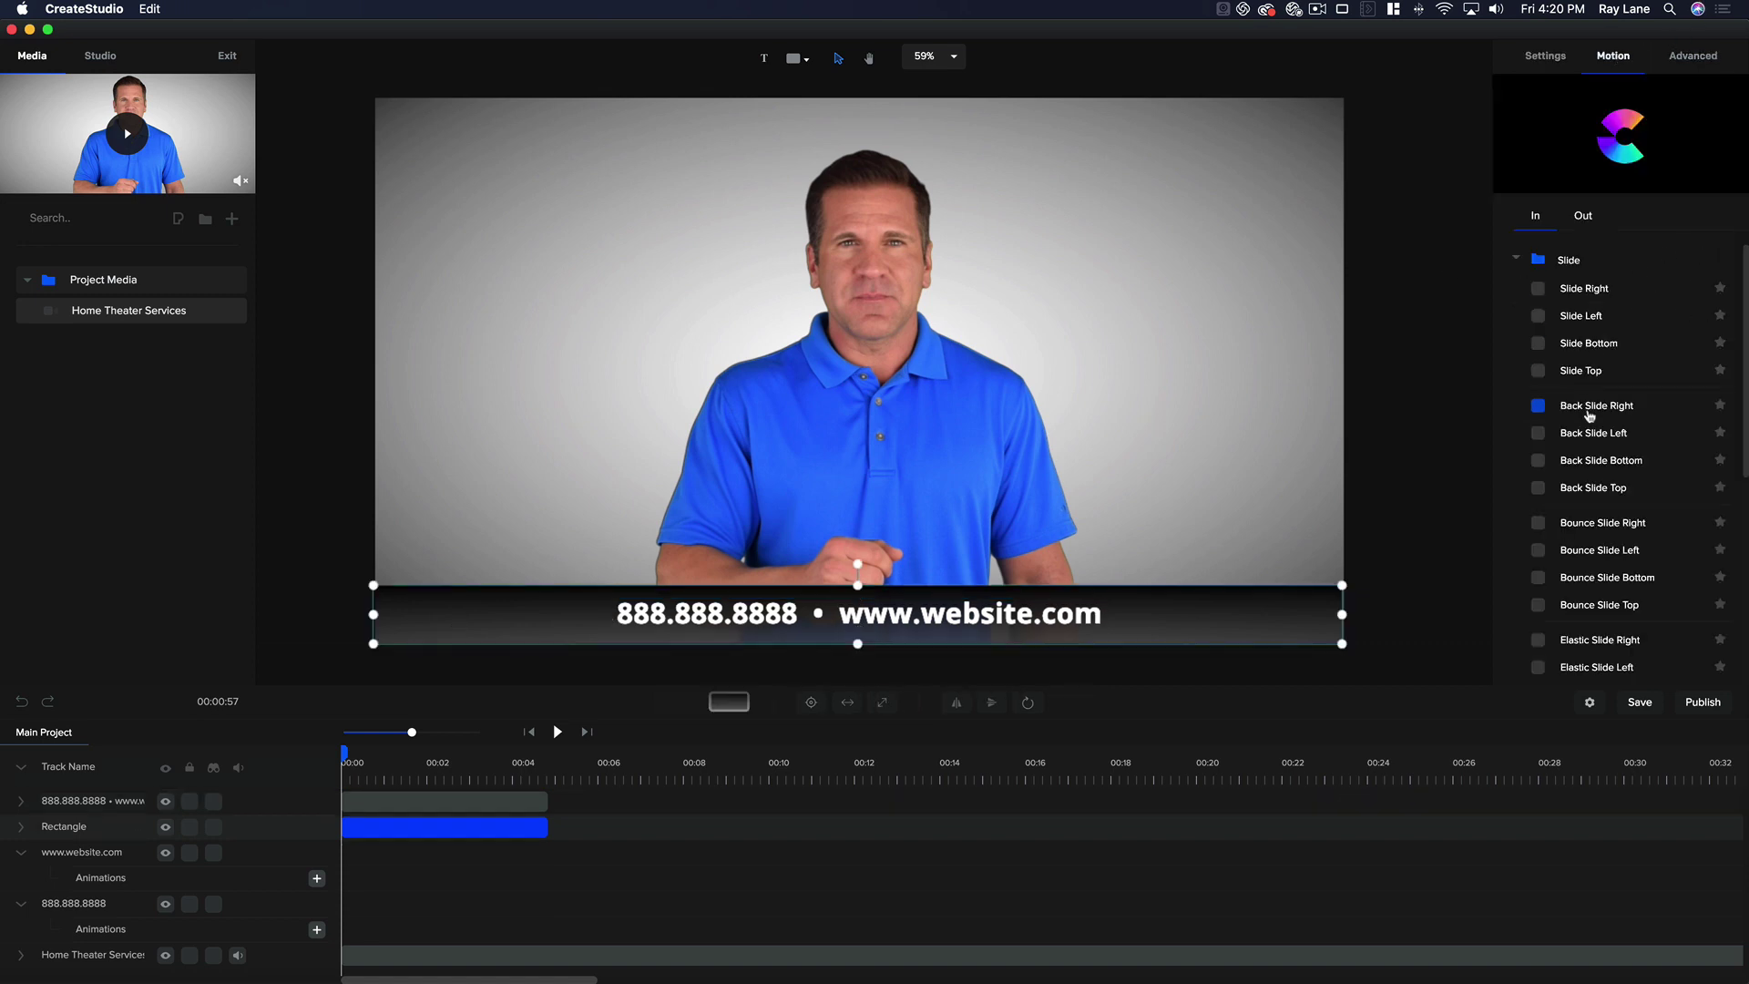
scroll(1589, 416, down, 5)
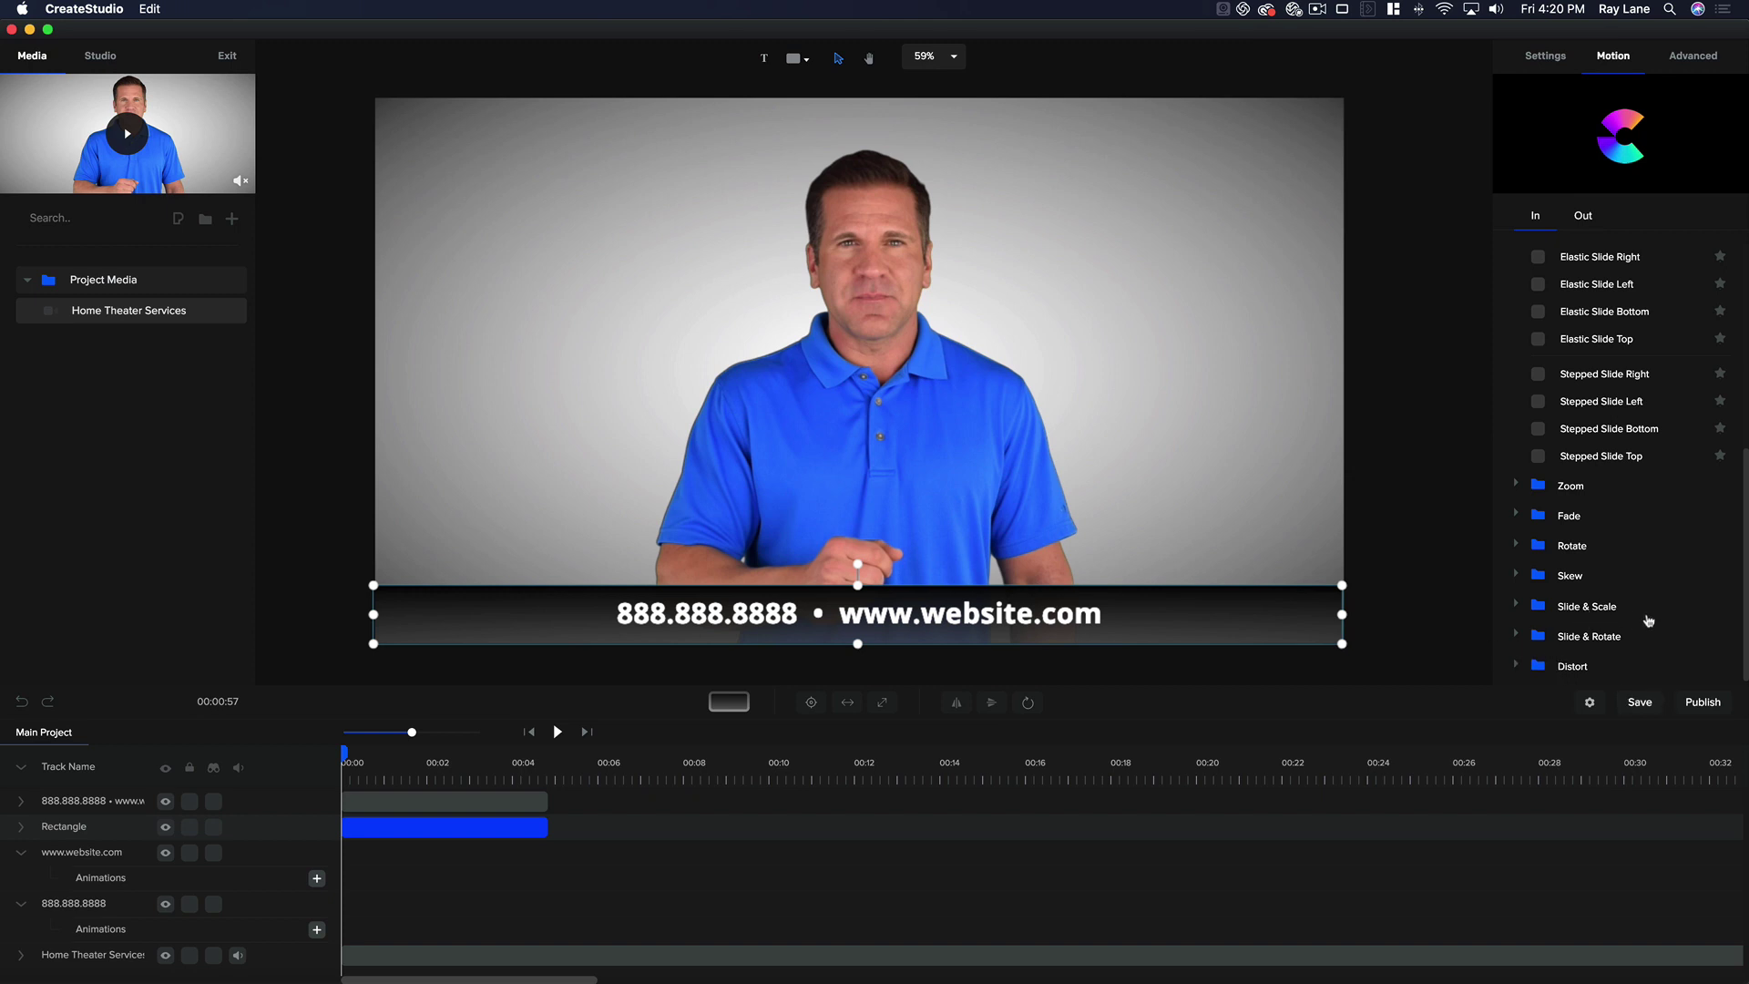
click(1516, 607)
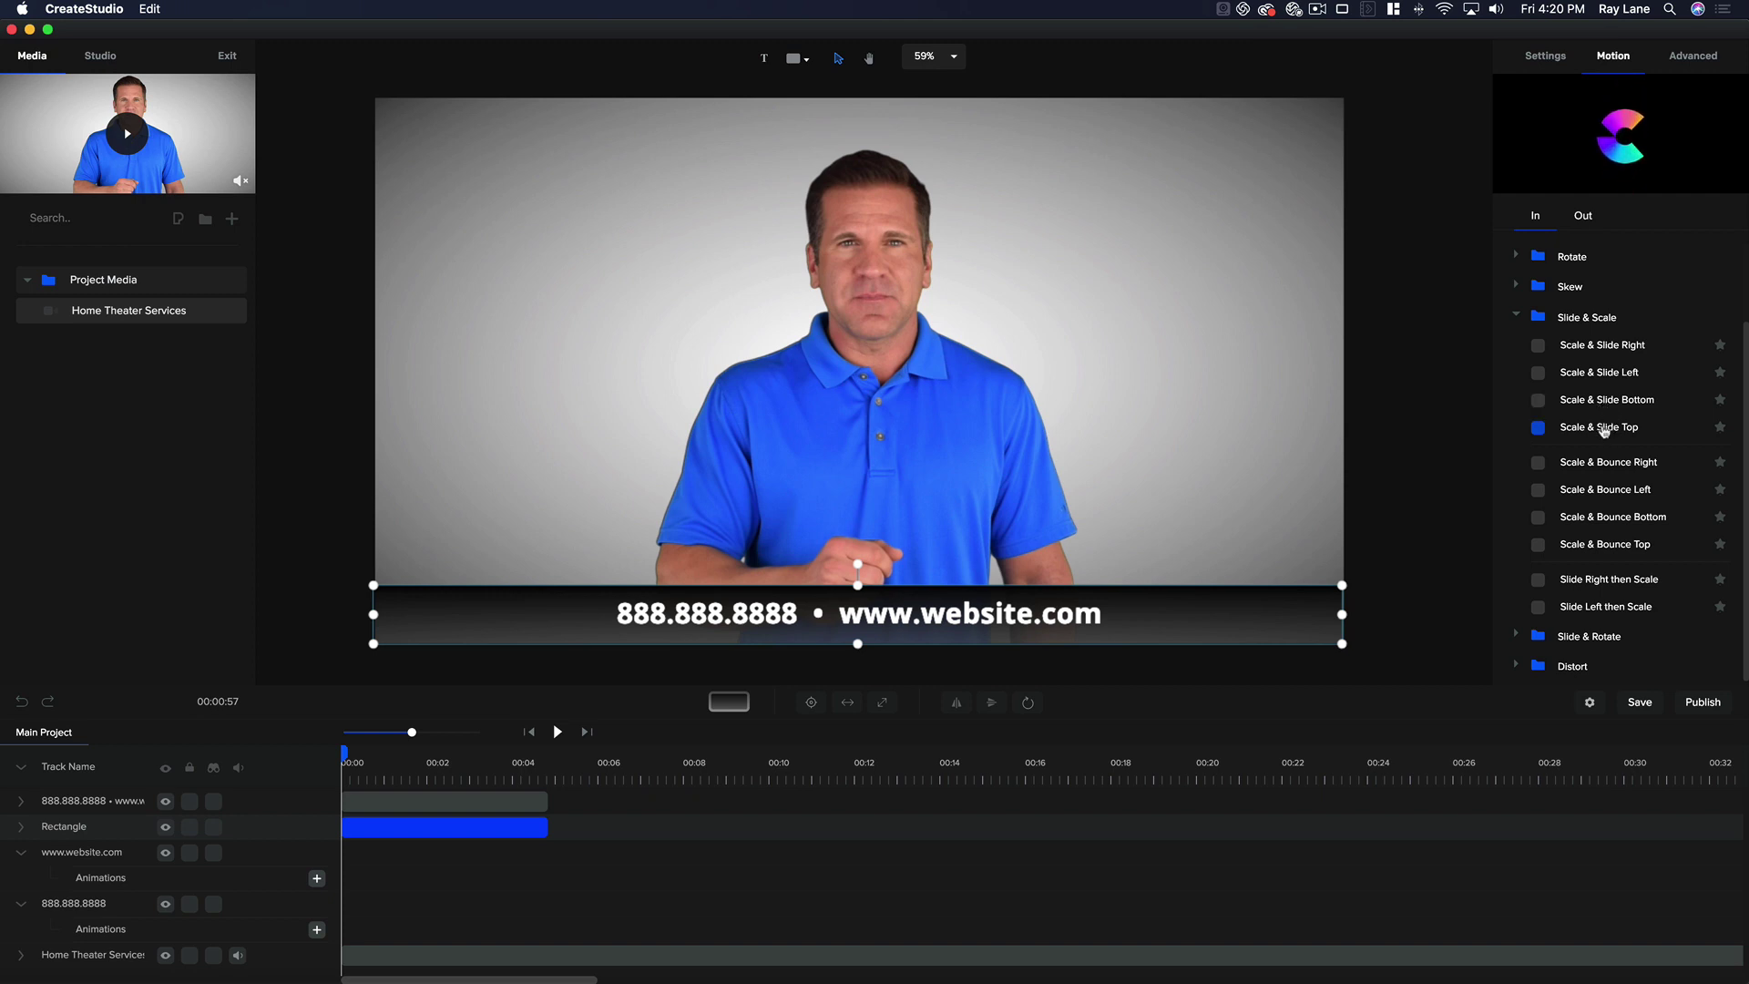
click(1537, 430)
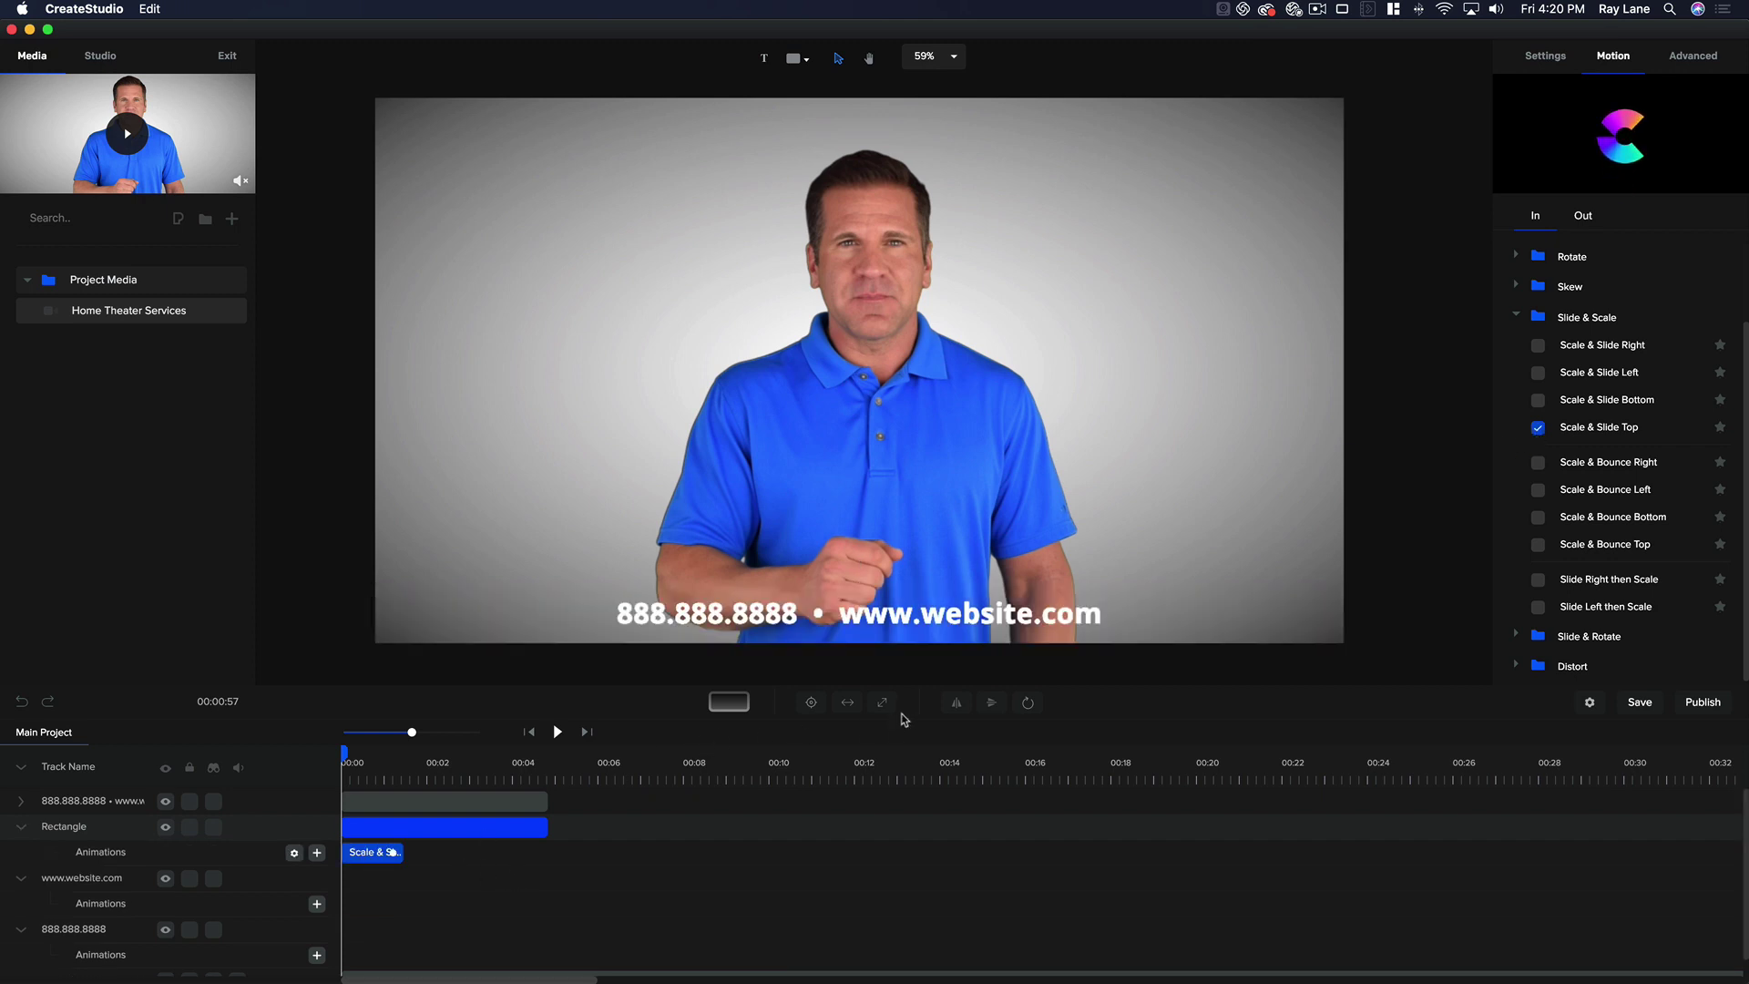
click(558, 734)
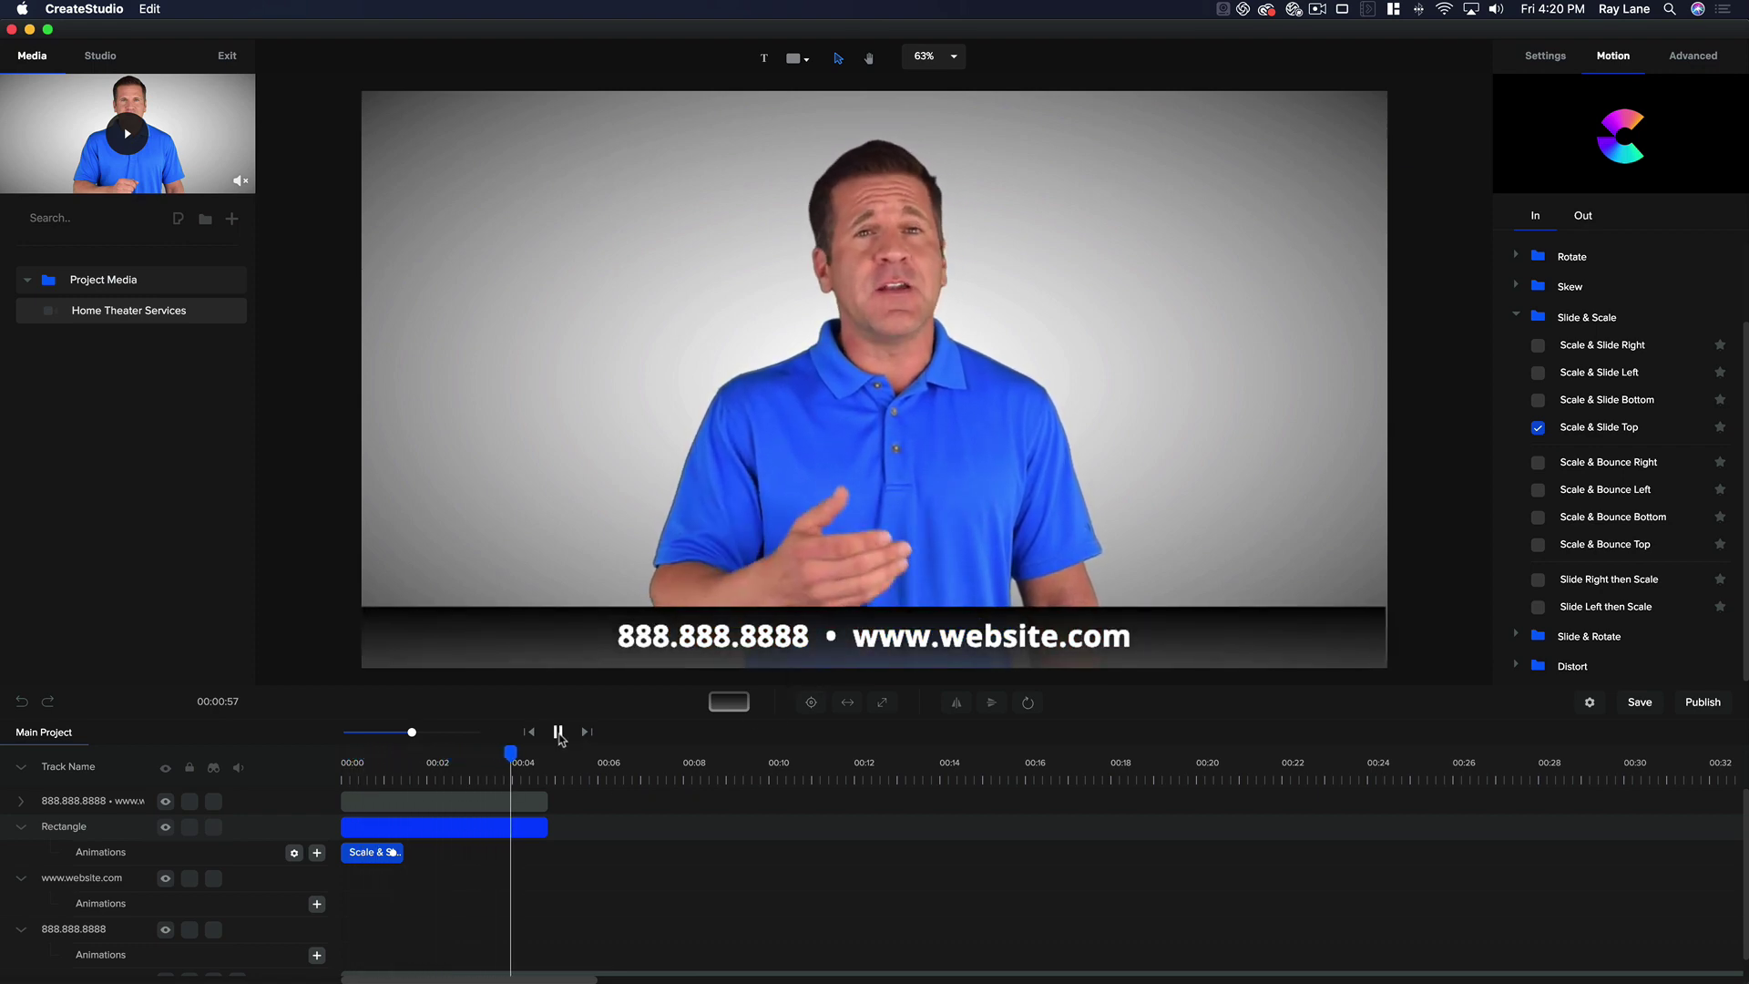
click(559, 733)
- Shift the bar text's clip so it starts about 1 second into the timeline
drag(523, 755, 390, 789)
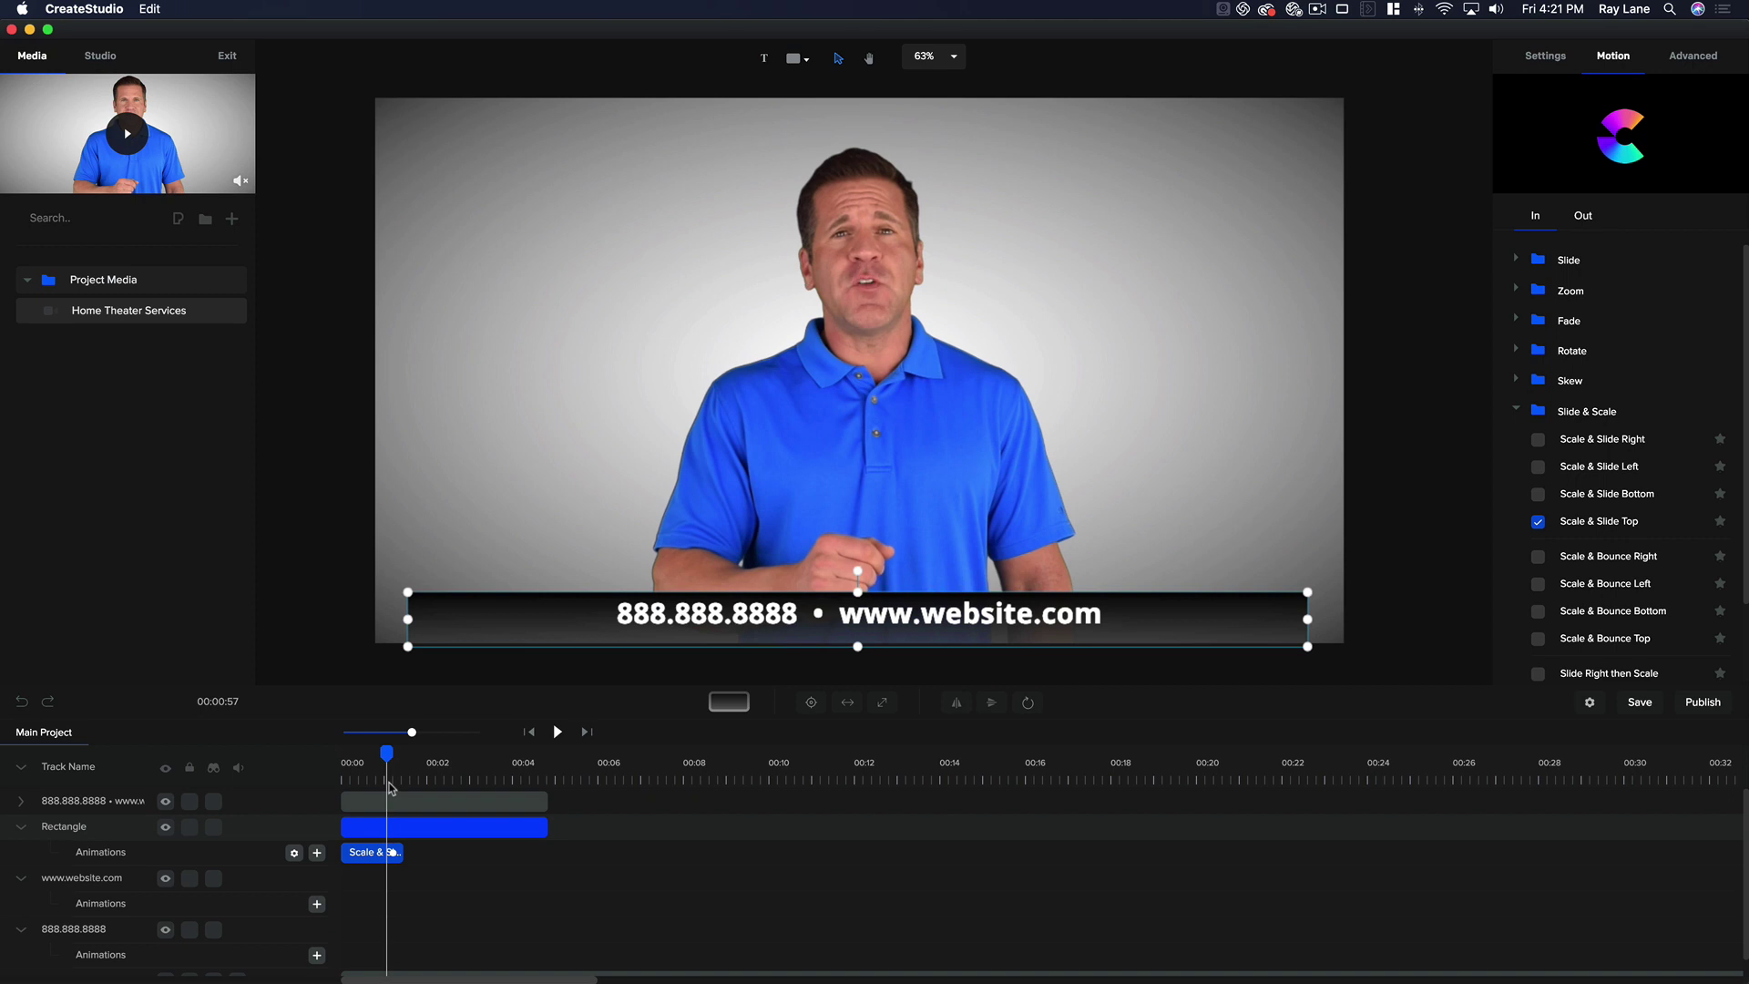
click(374, 804)
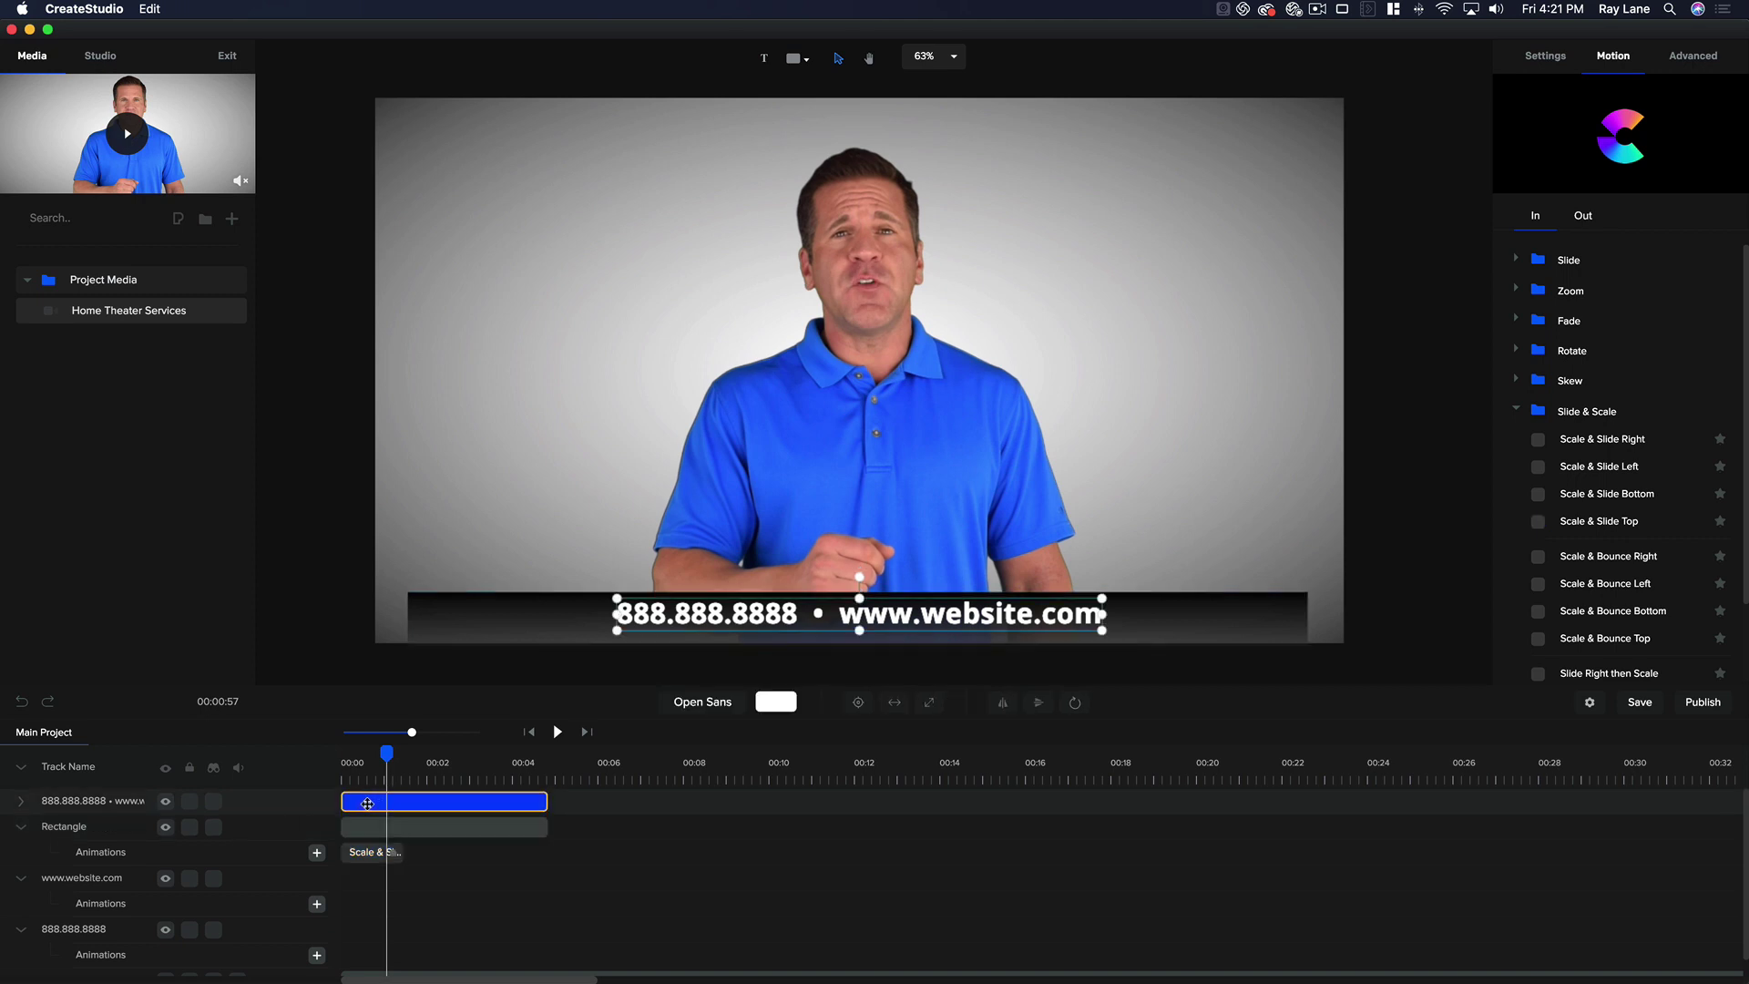
drag(342, 801, 475, 798)
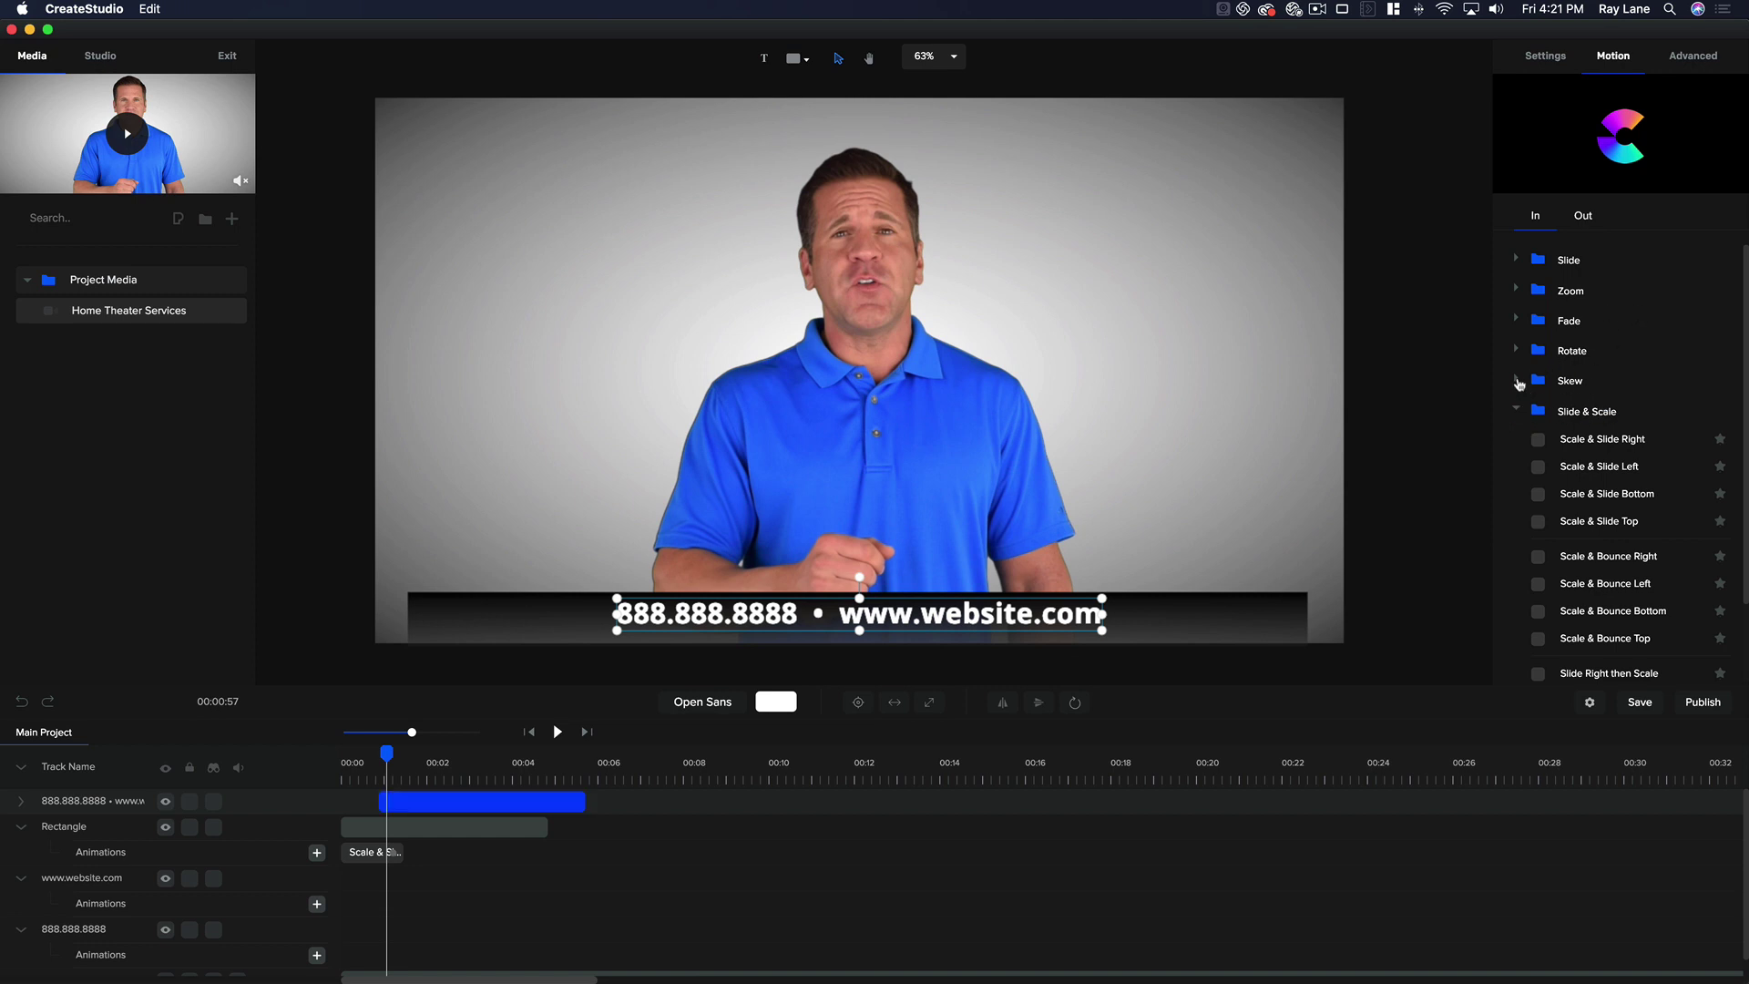
- Apply the Skew Left intro animation to the bar text and play the project from the start
click(1517, 381)
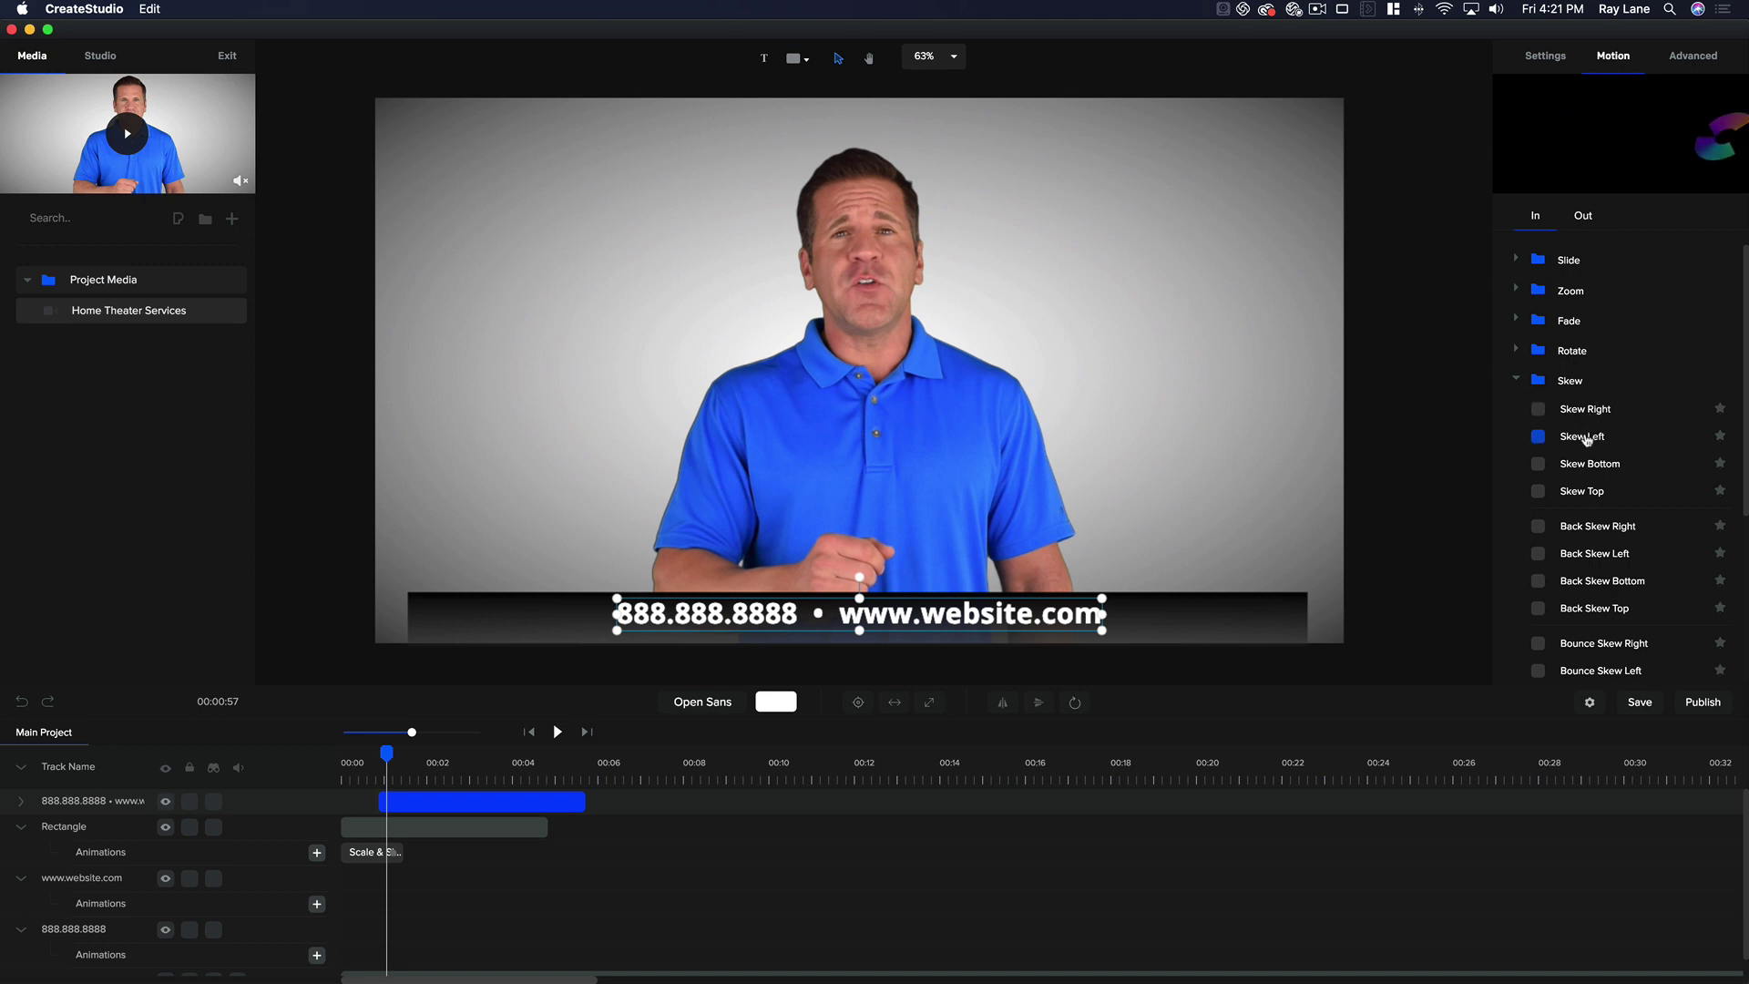
click(1537, 437)
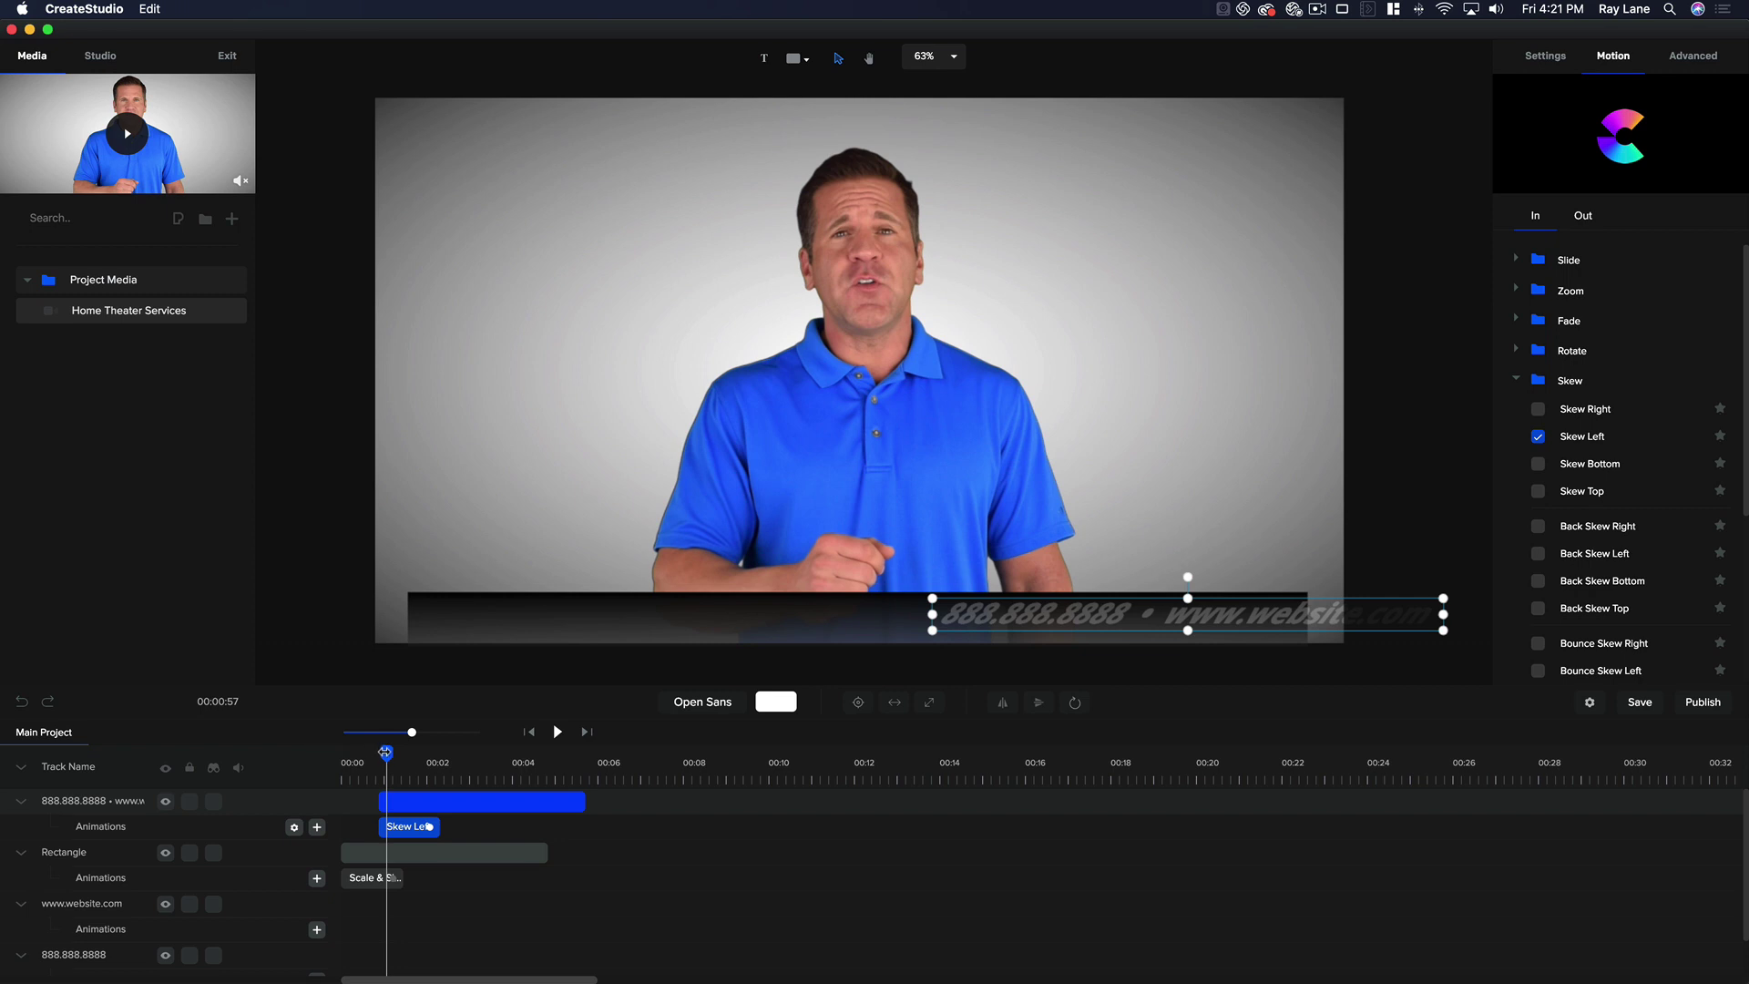
drag(386, 752, 329, 759)
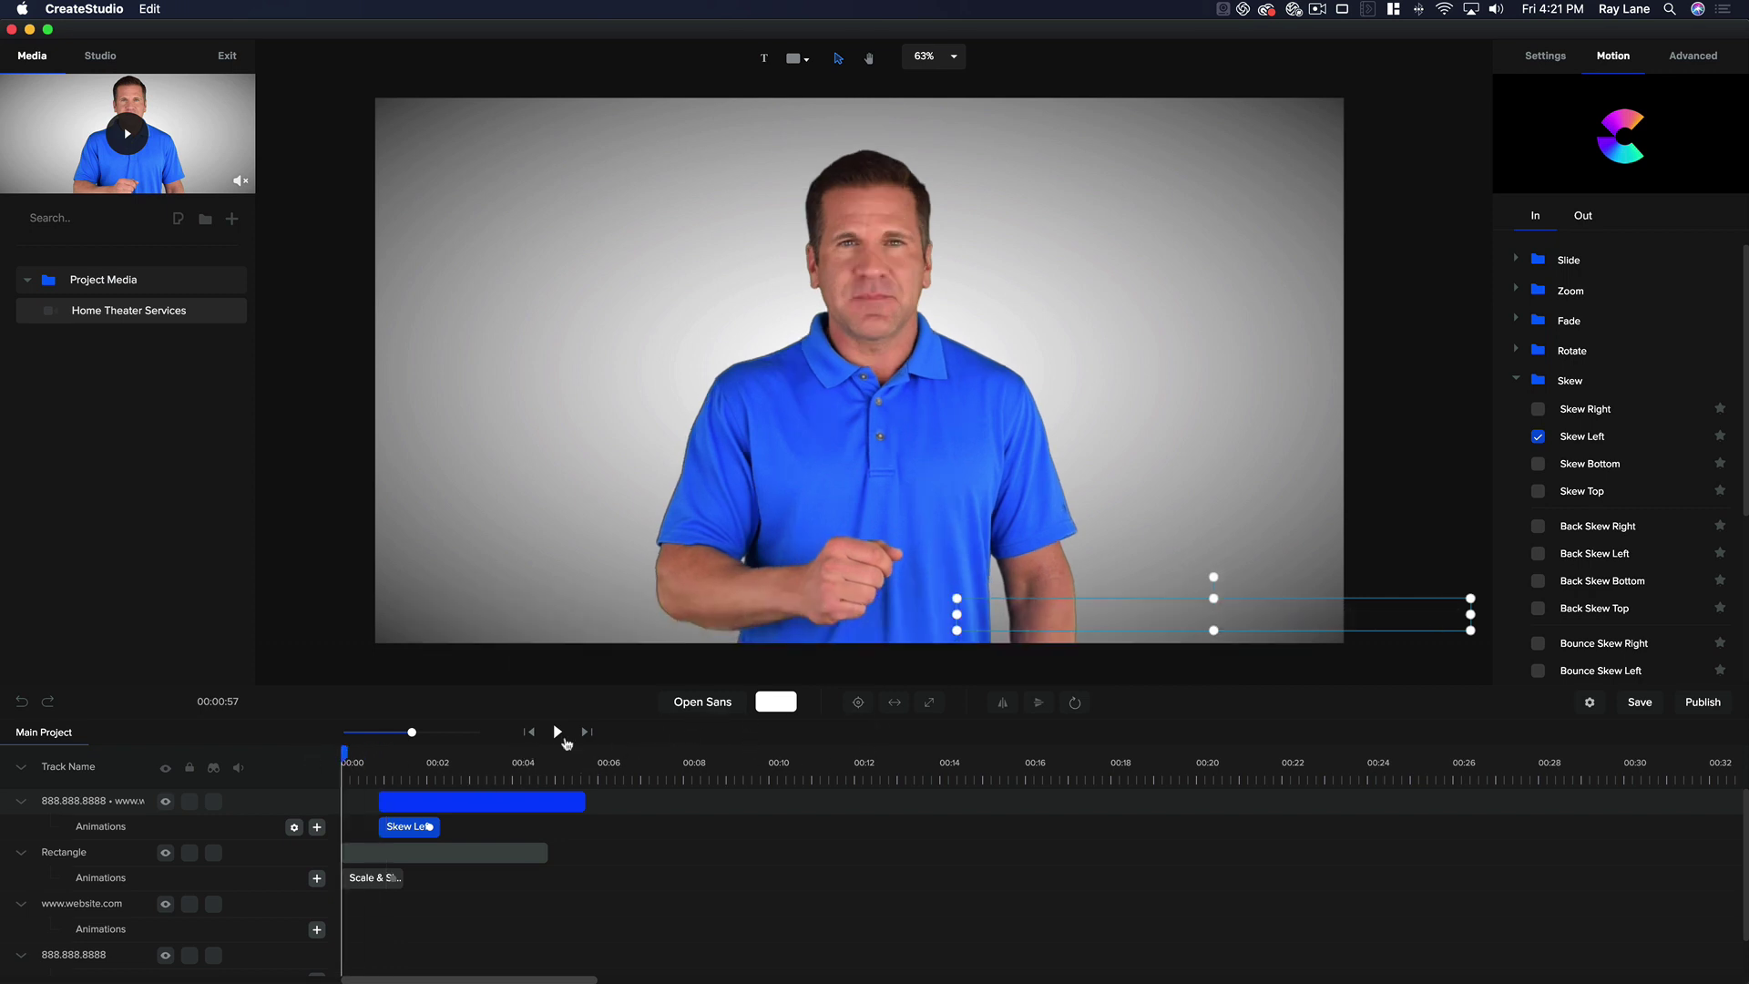
click(557, 732)
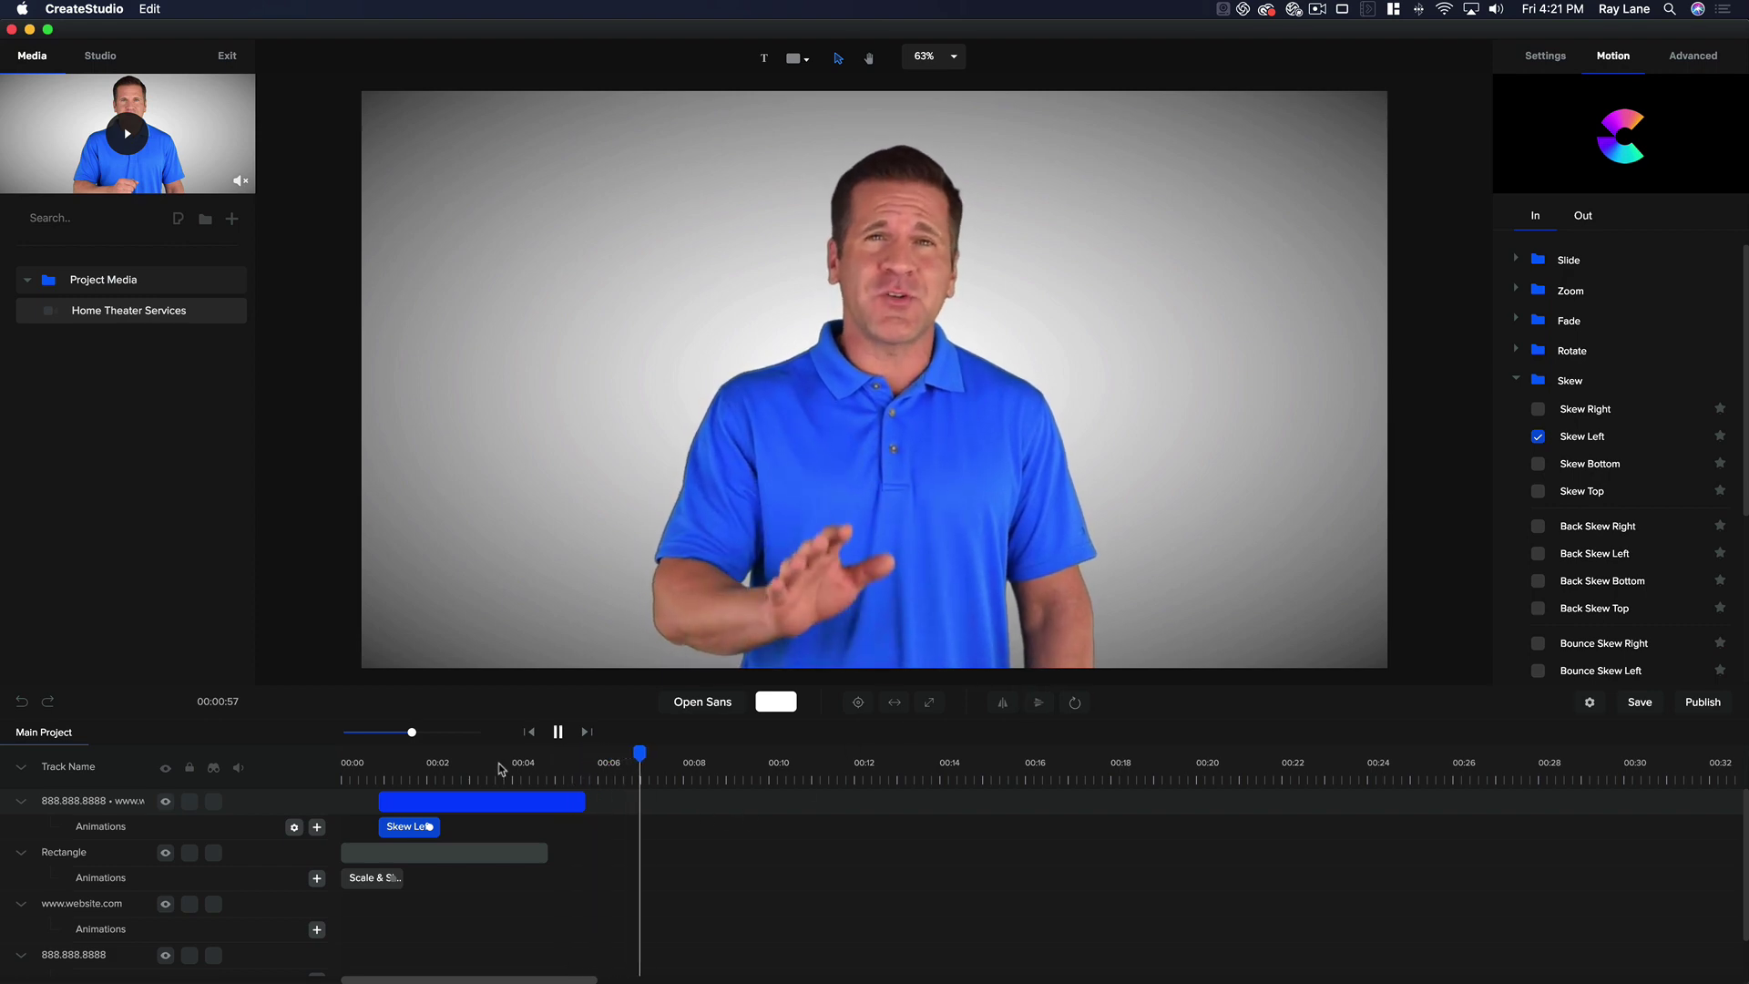
click(558, 734)
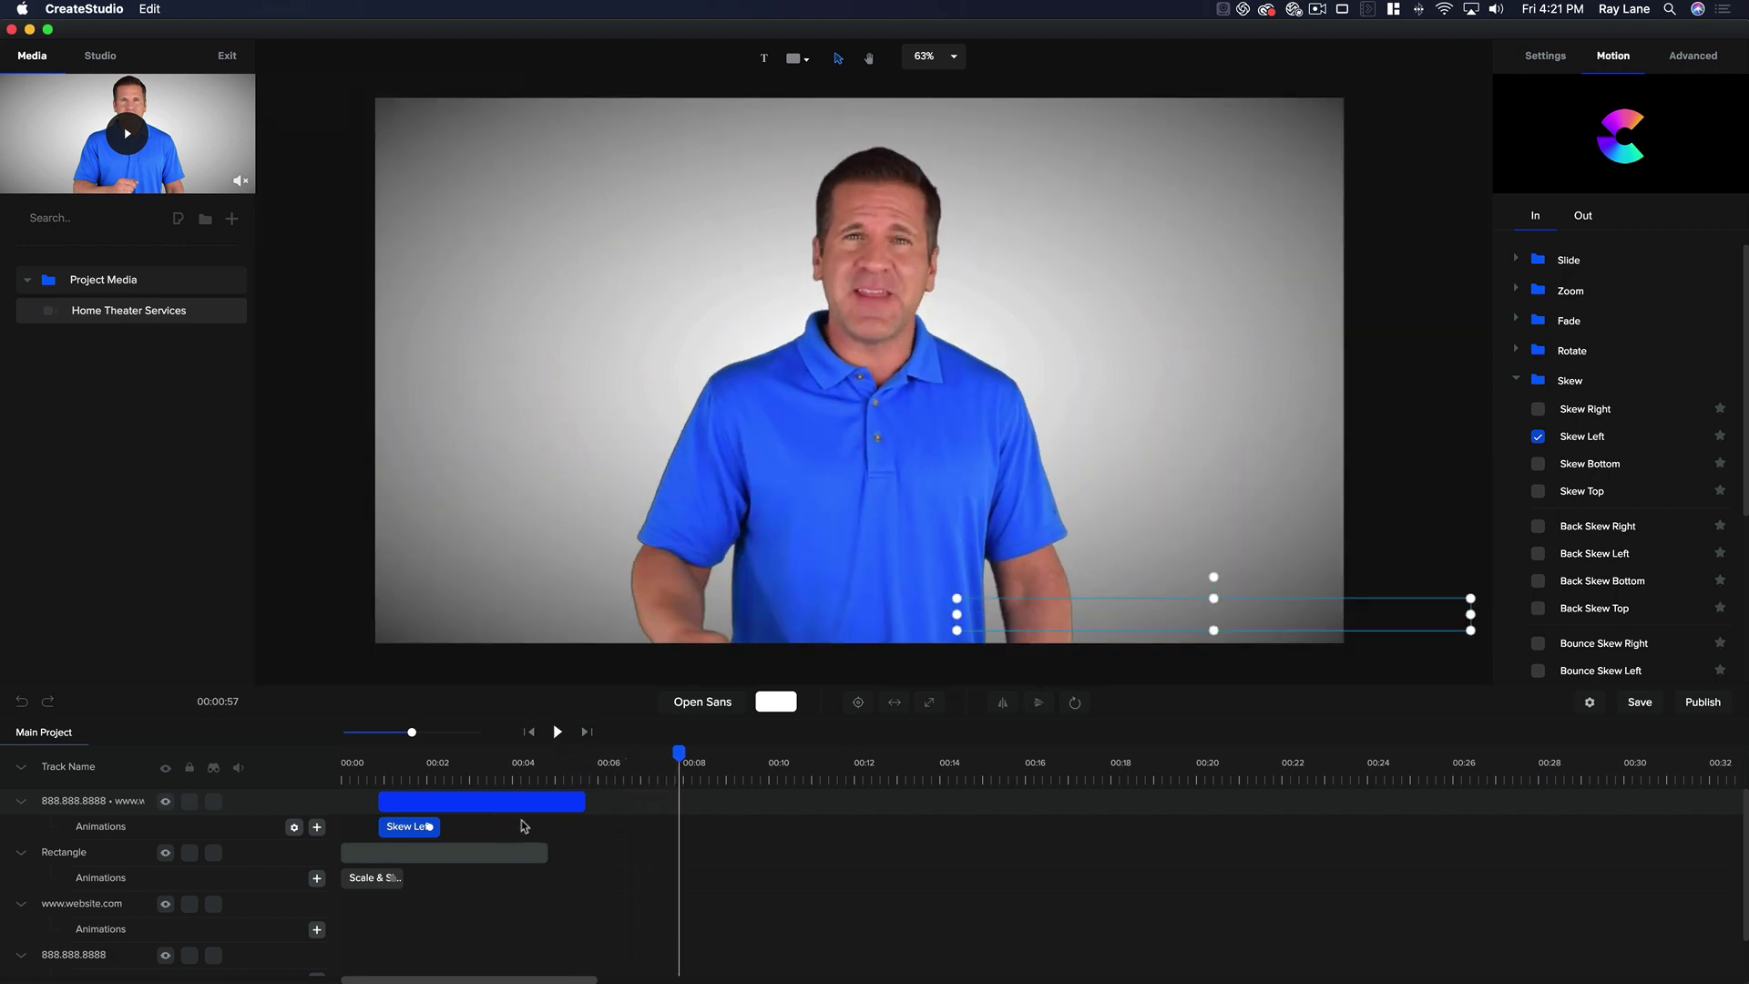
- Extend the bar text and rectangle clips to the start of the closing contact text, about 47 seconds, and check the changeover
scroll(533, 829, down, 1)
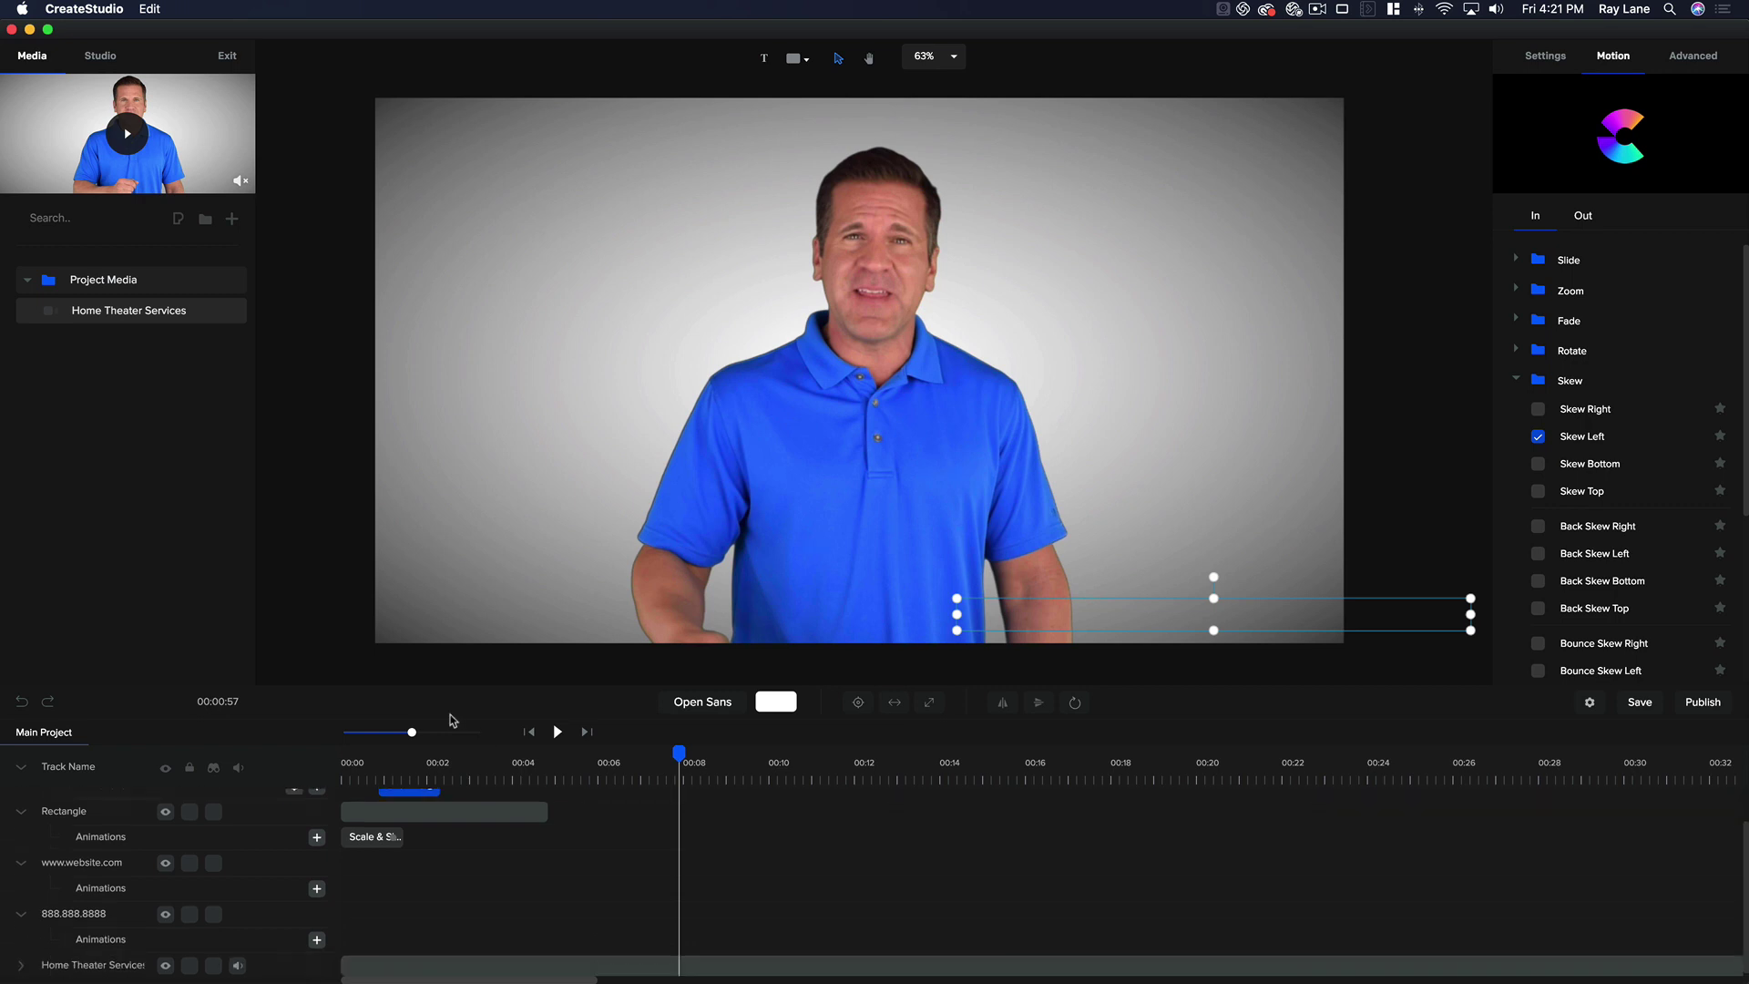
scroll(401, 747, up, 1)
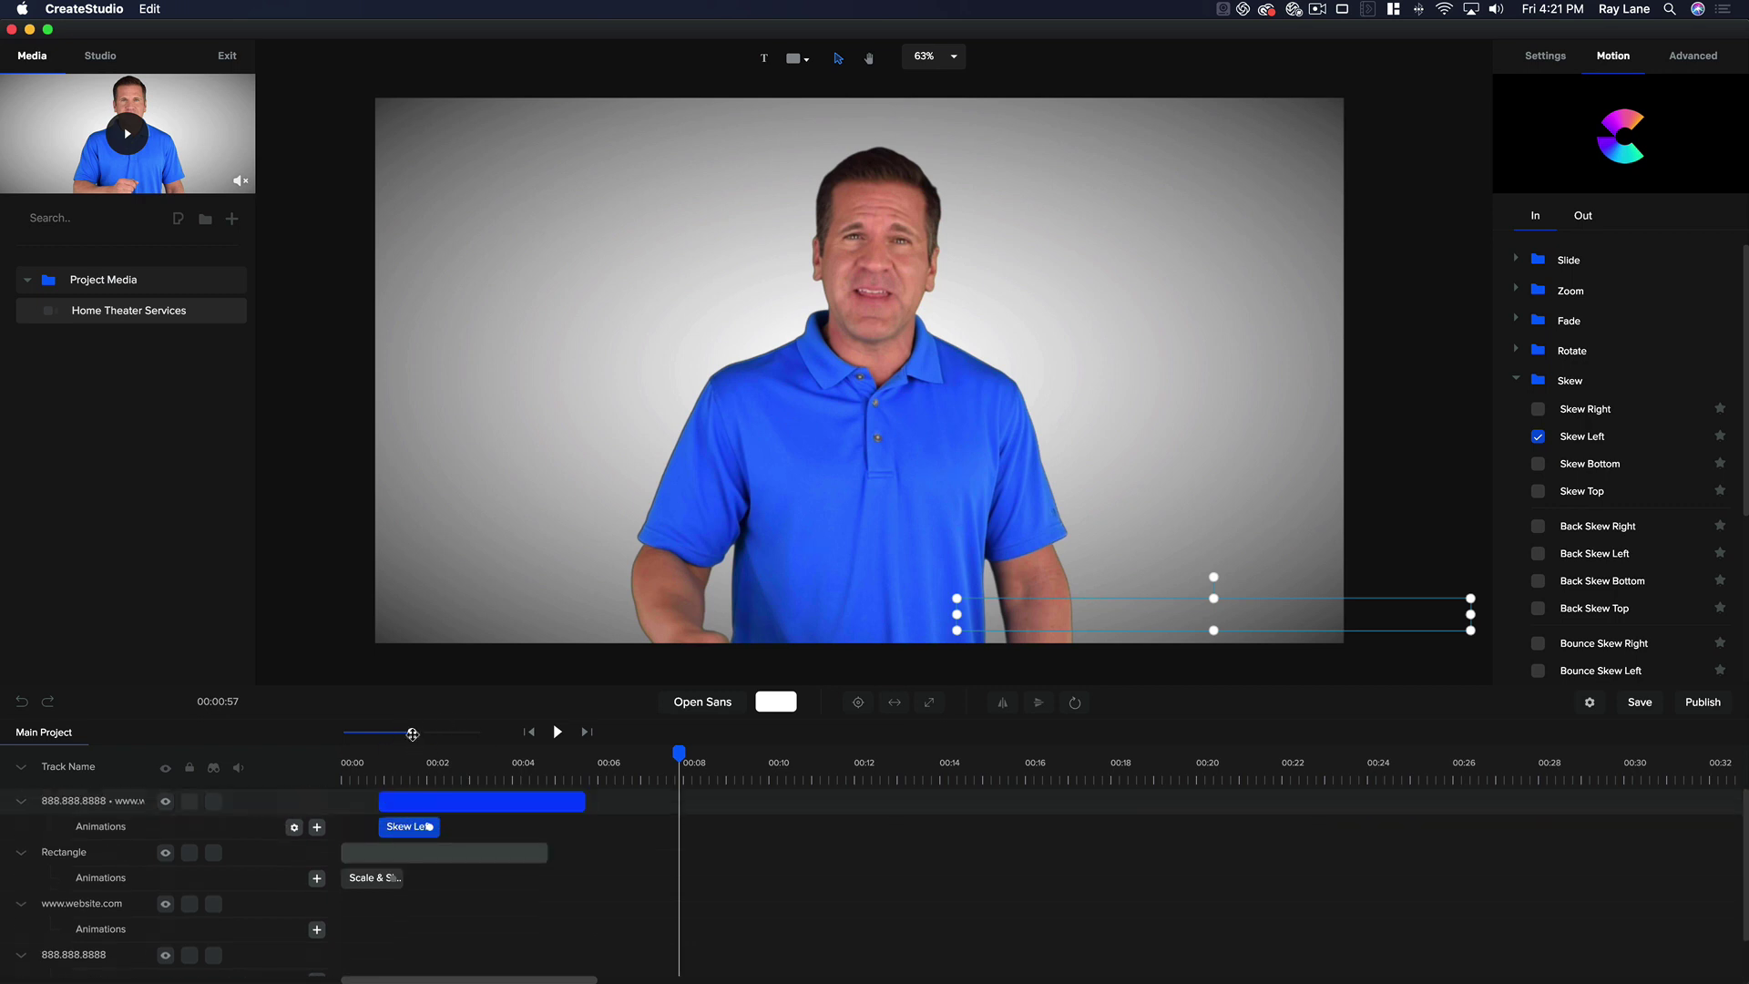
drag(412, 734, 400, 734)
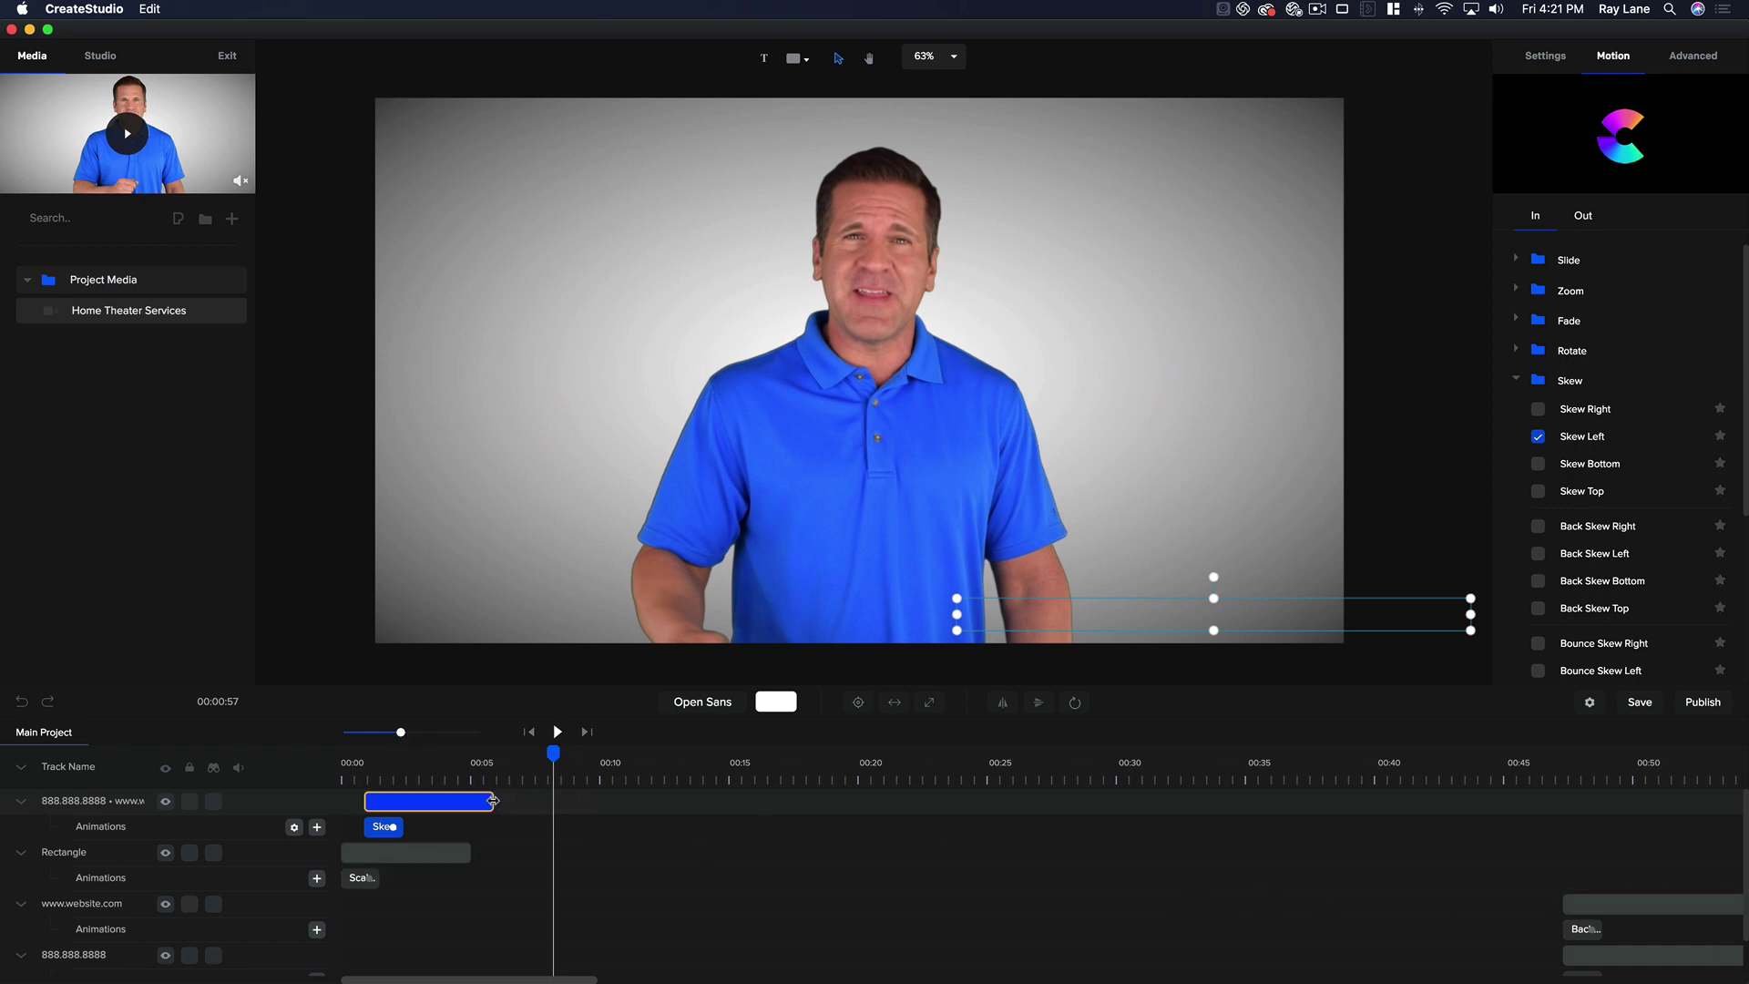
drag(493, 800, 1562, 783)
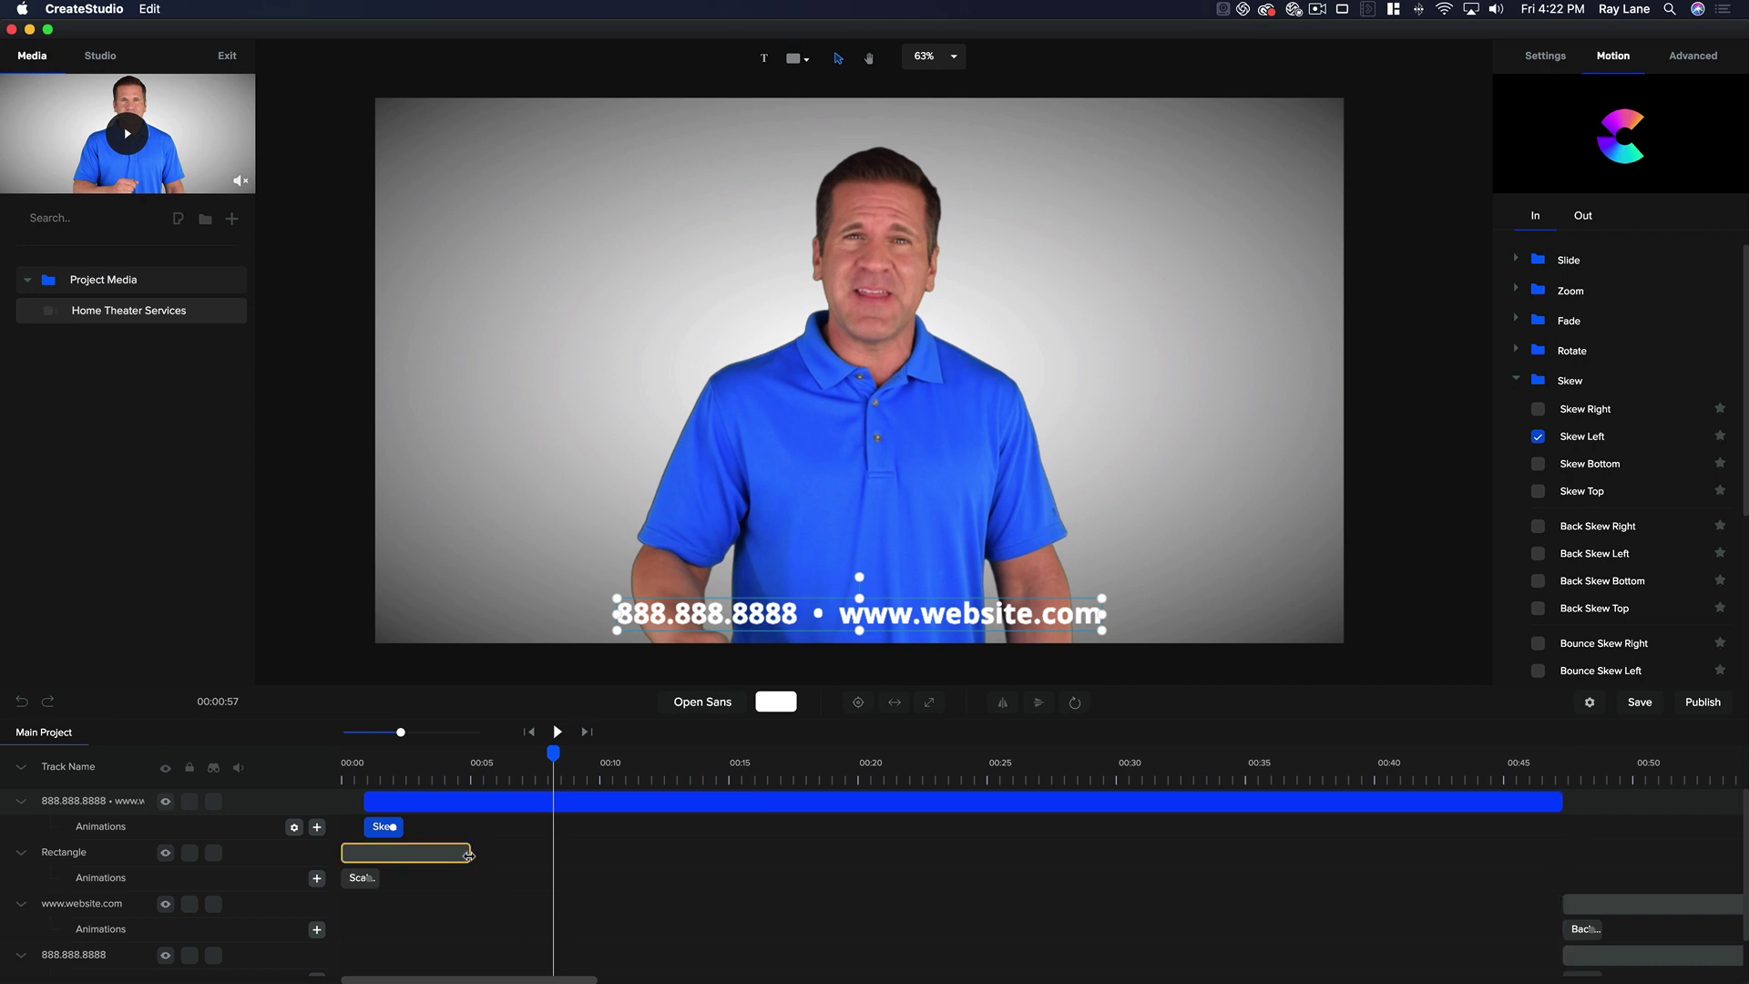
drag(470, 855, 1554, 853)
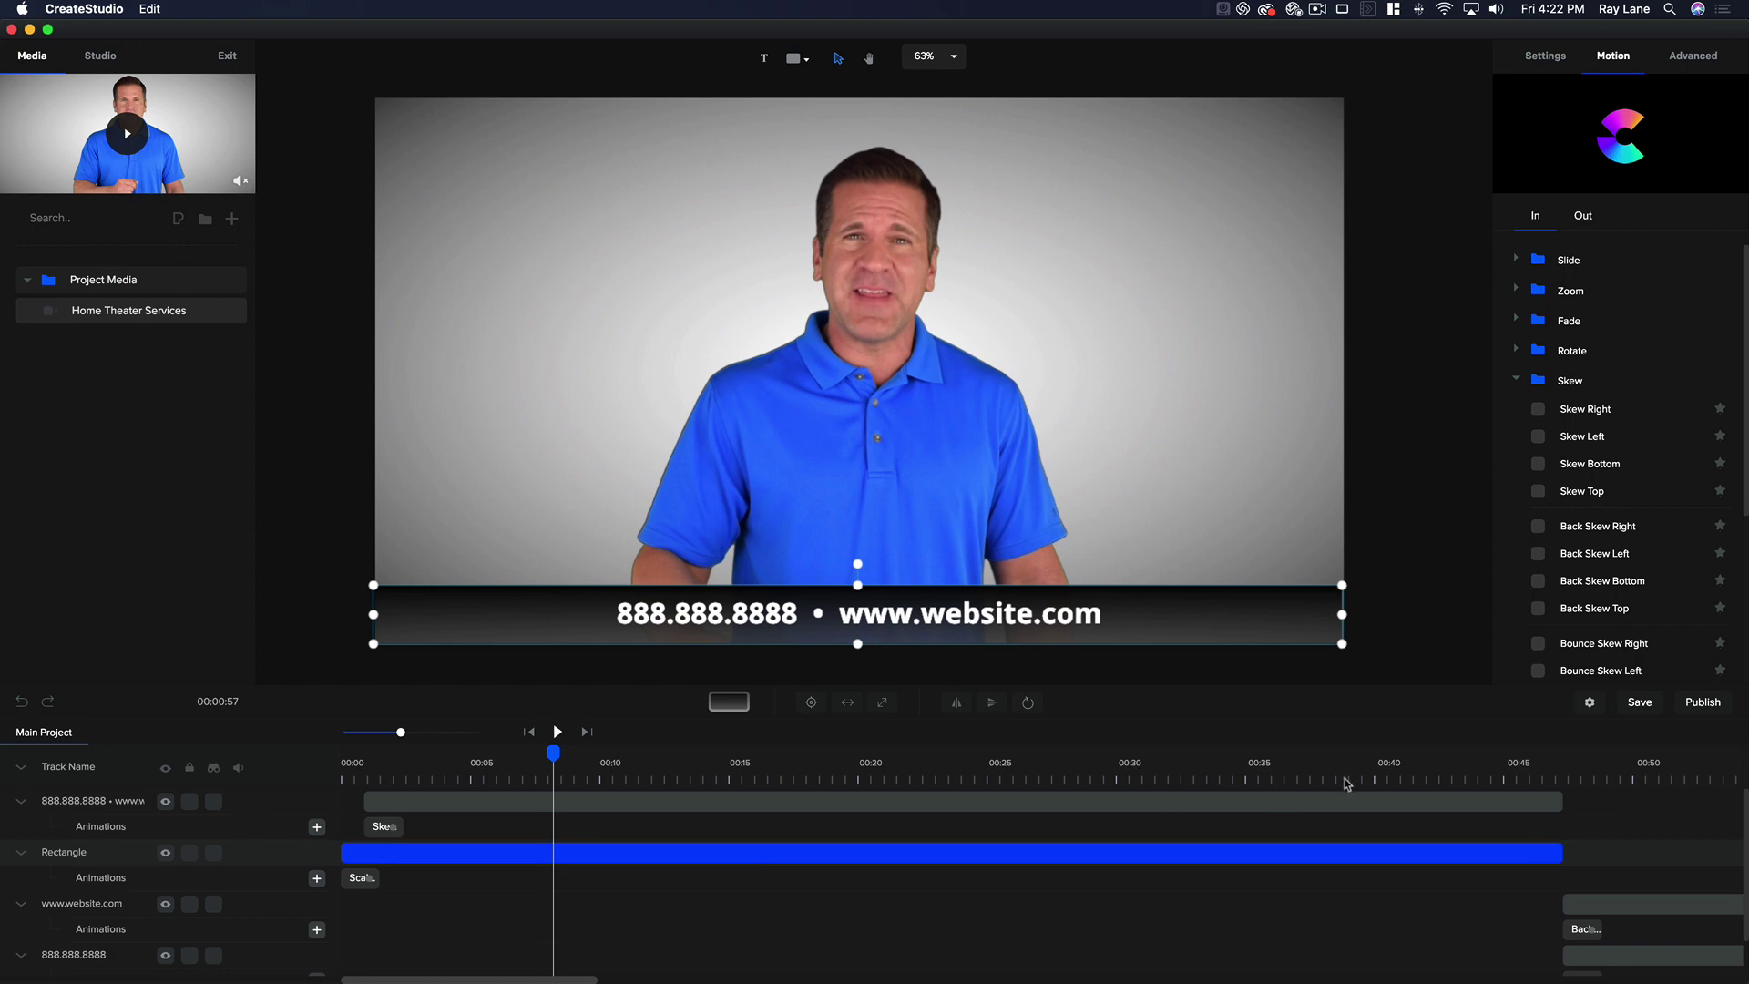
click(1506, 779)
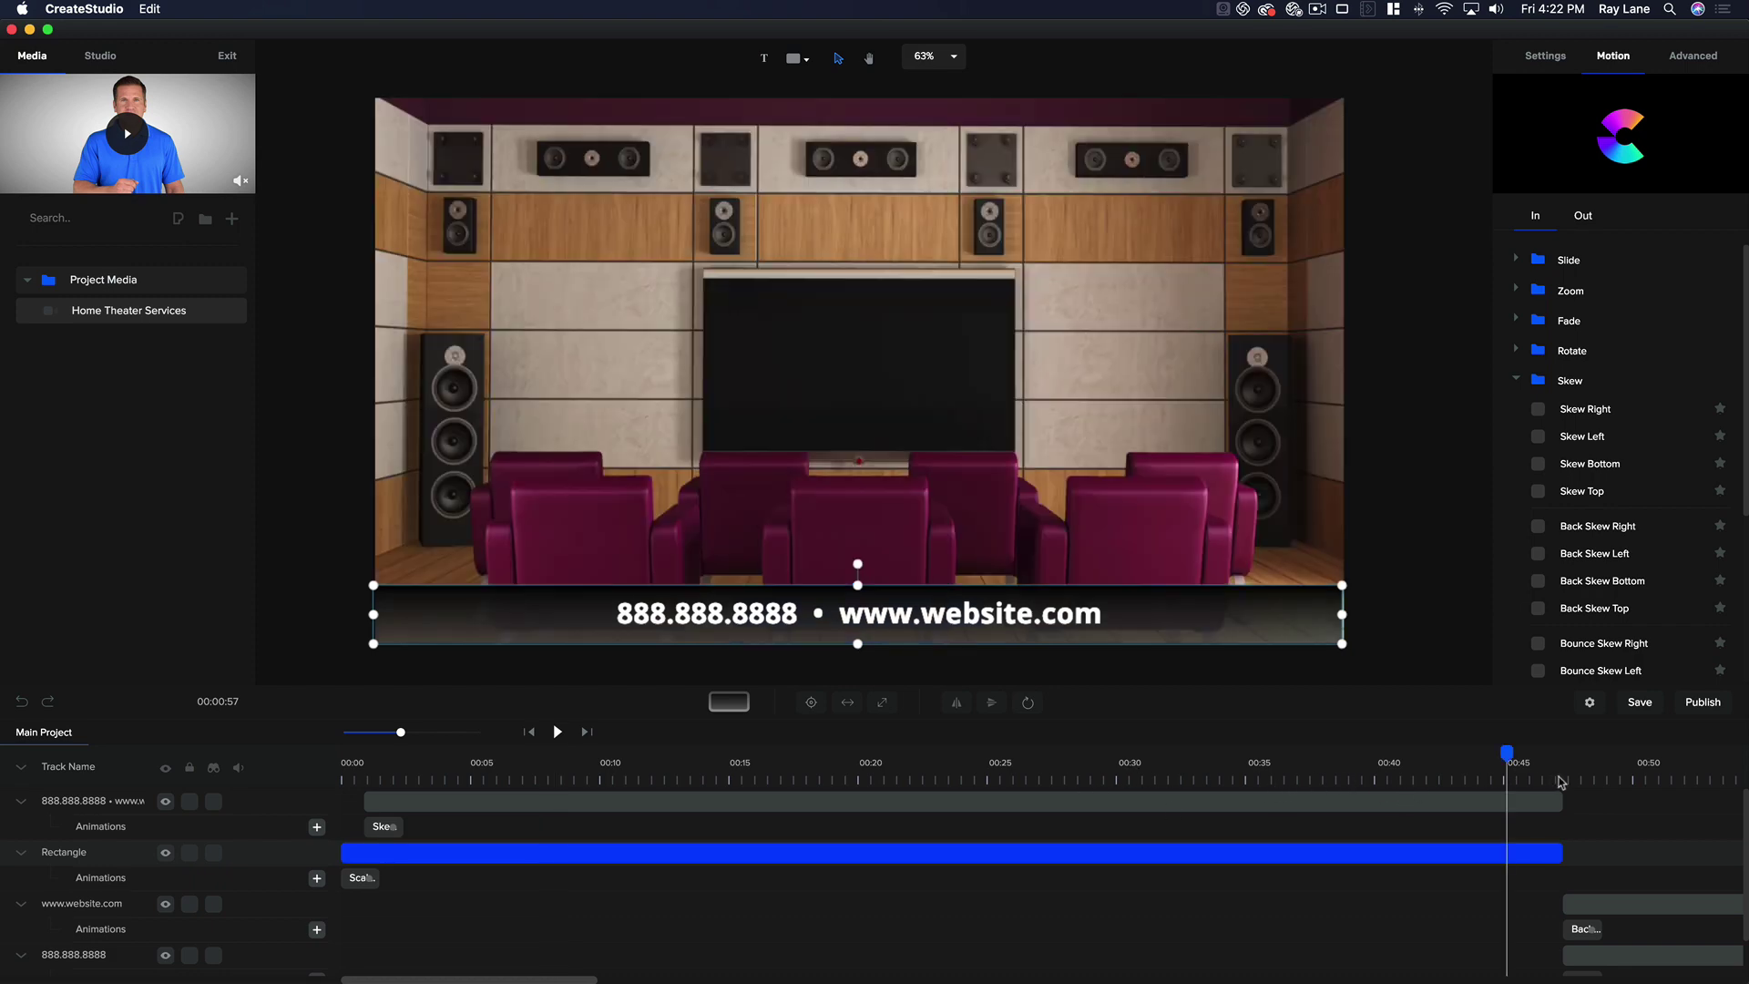
click(1608, 783)
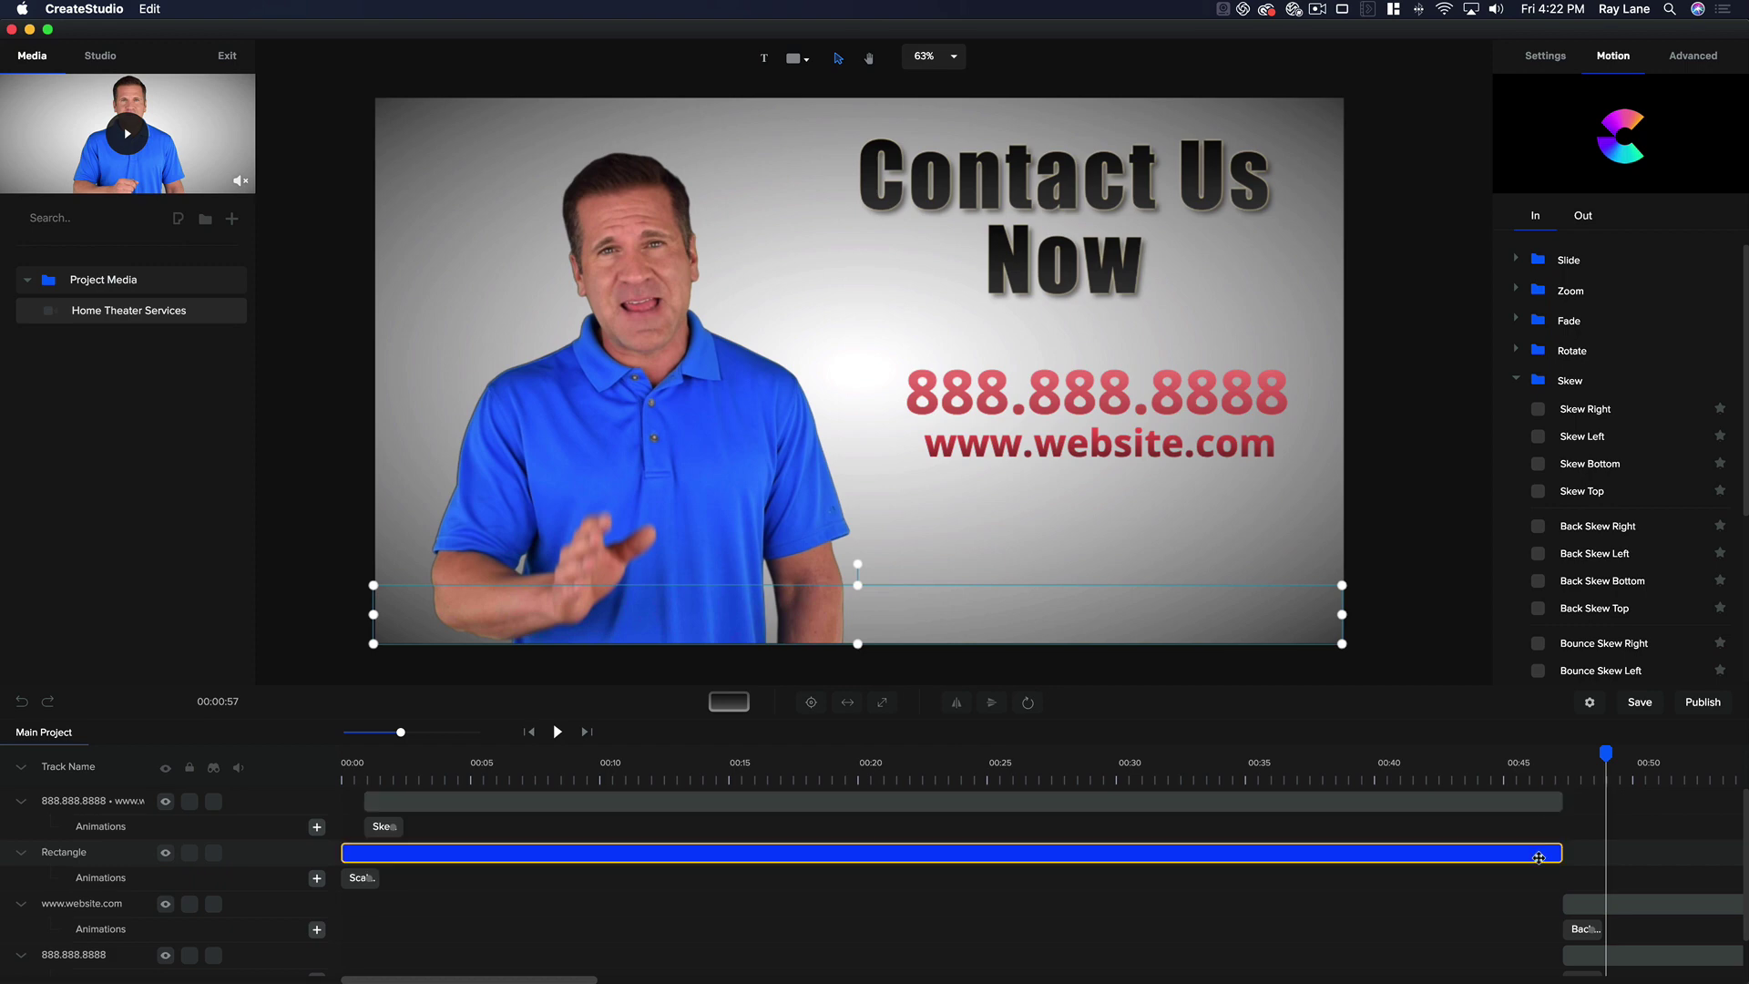
- Apply the Distort Horizontal outro animation to the bar rectangle at the end of its clip
click(1536, 859)
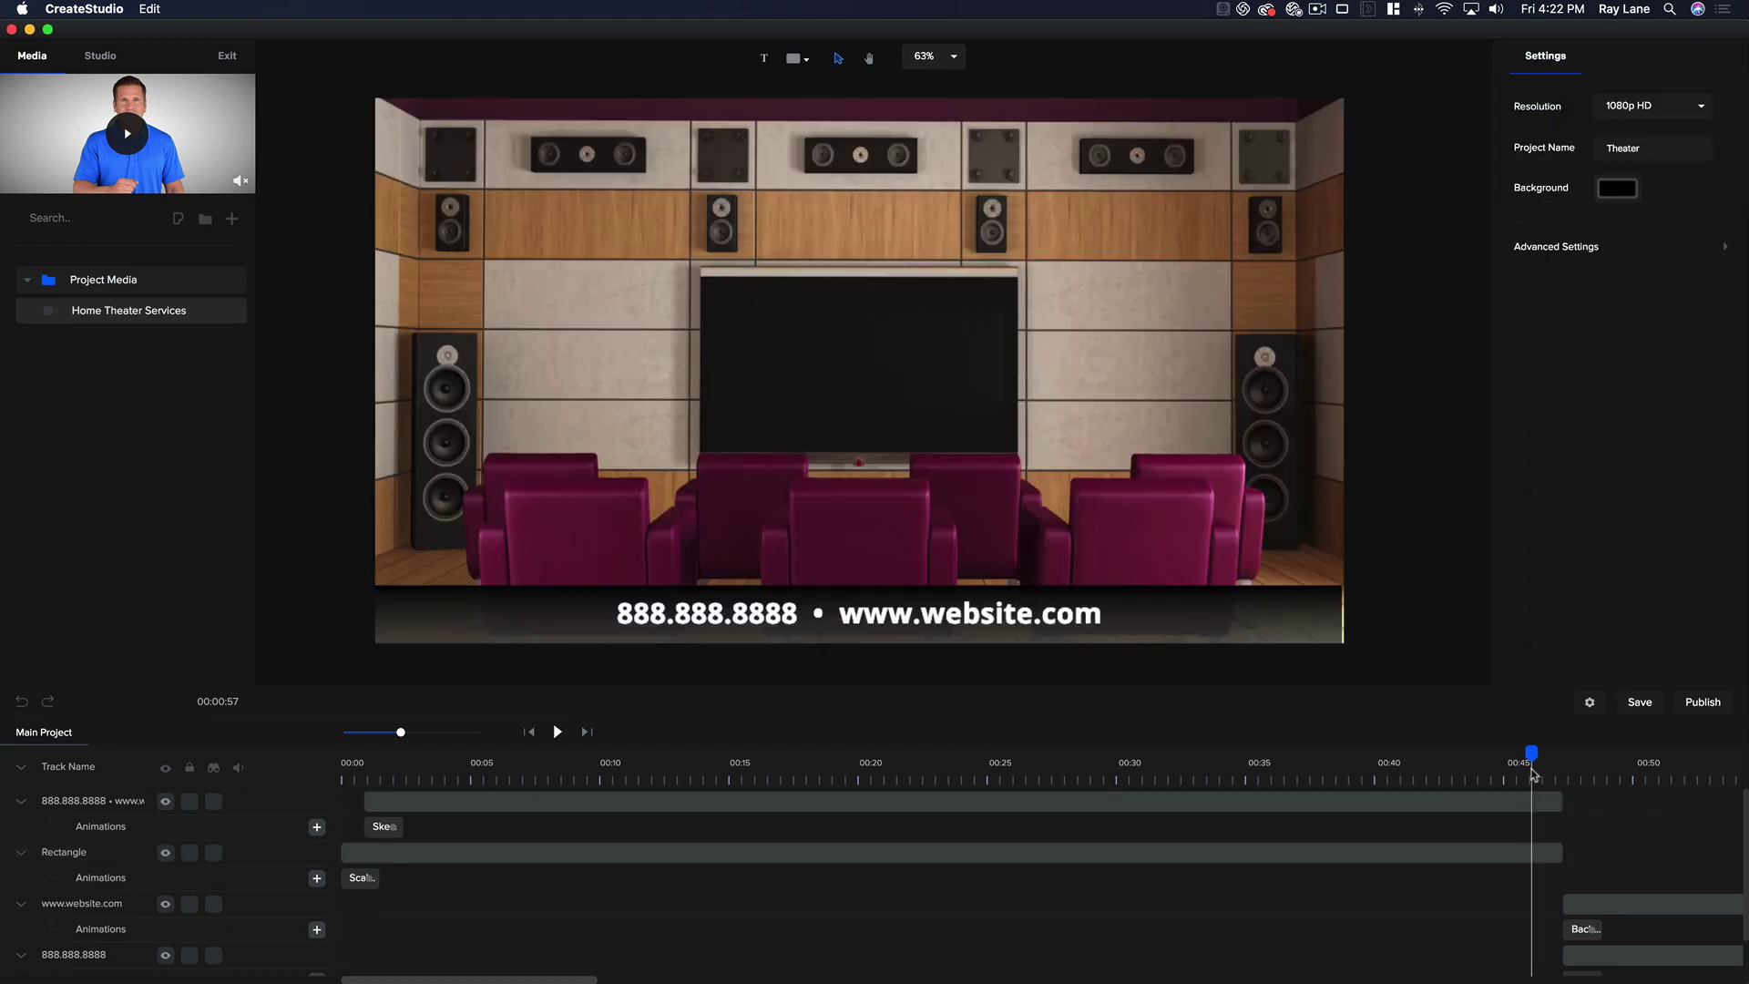
click(1533, 863)
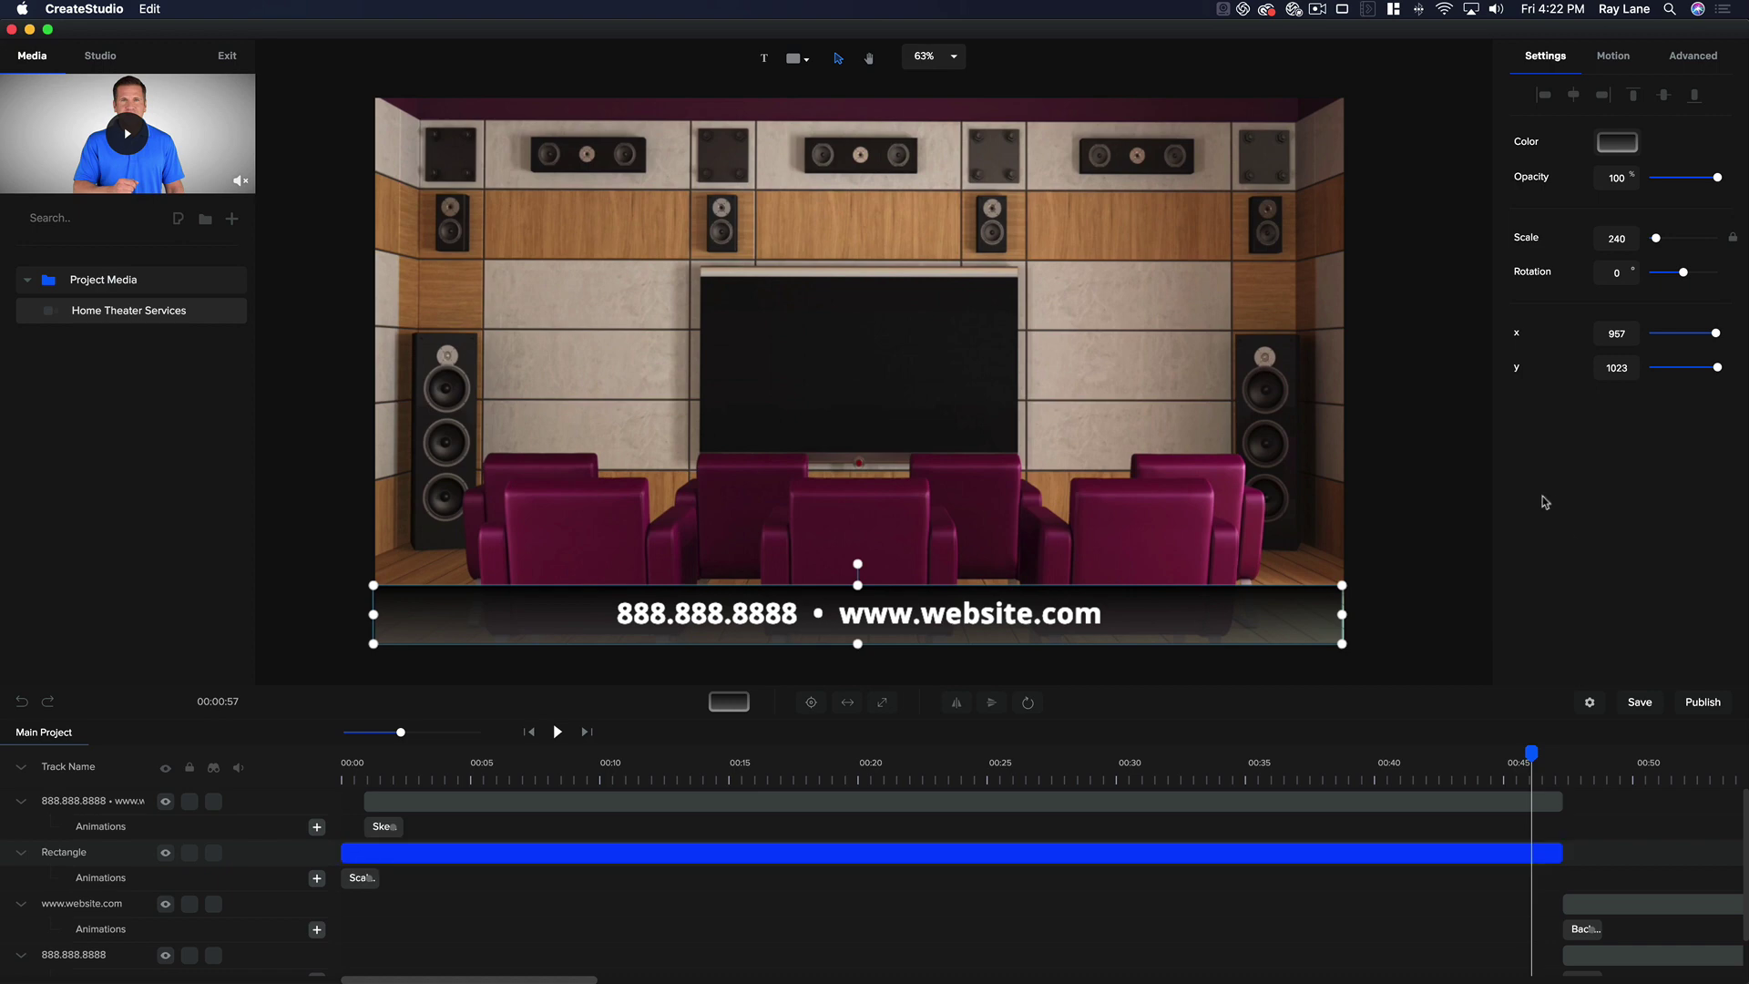
click(1611, 58)
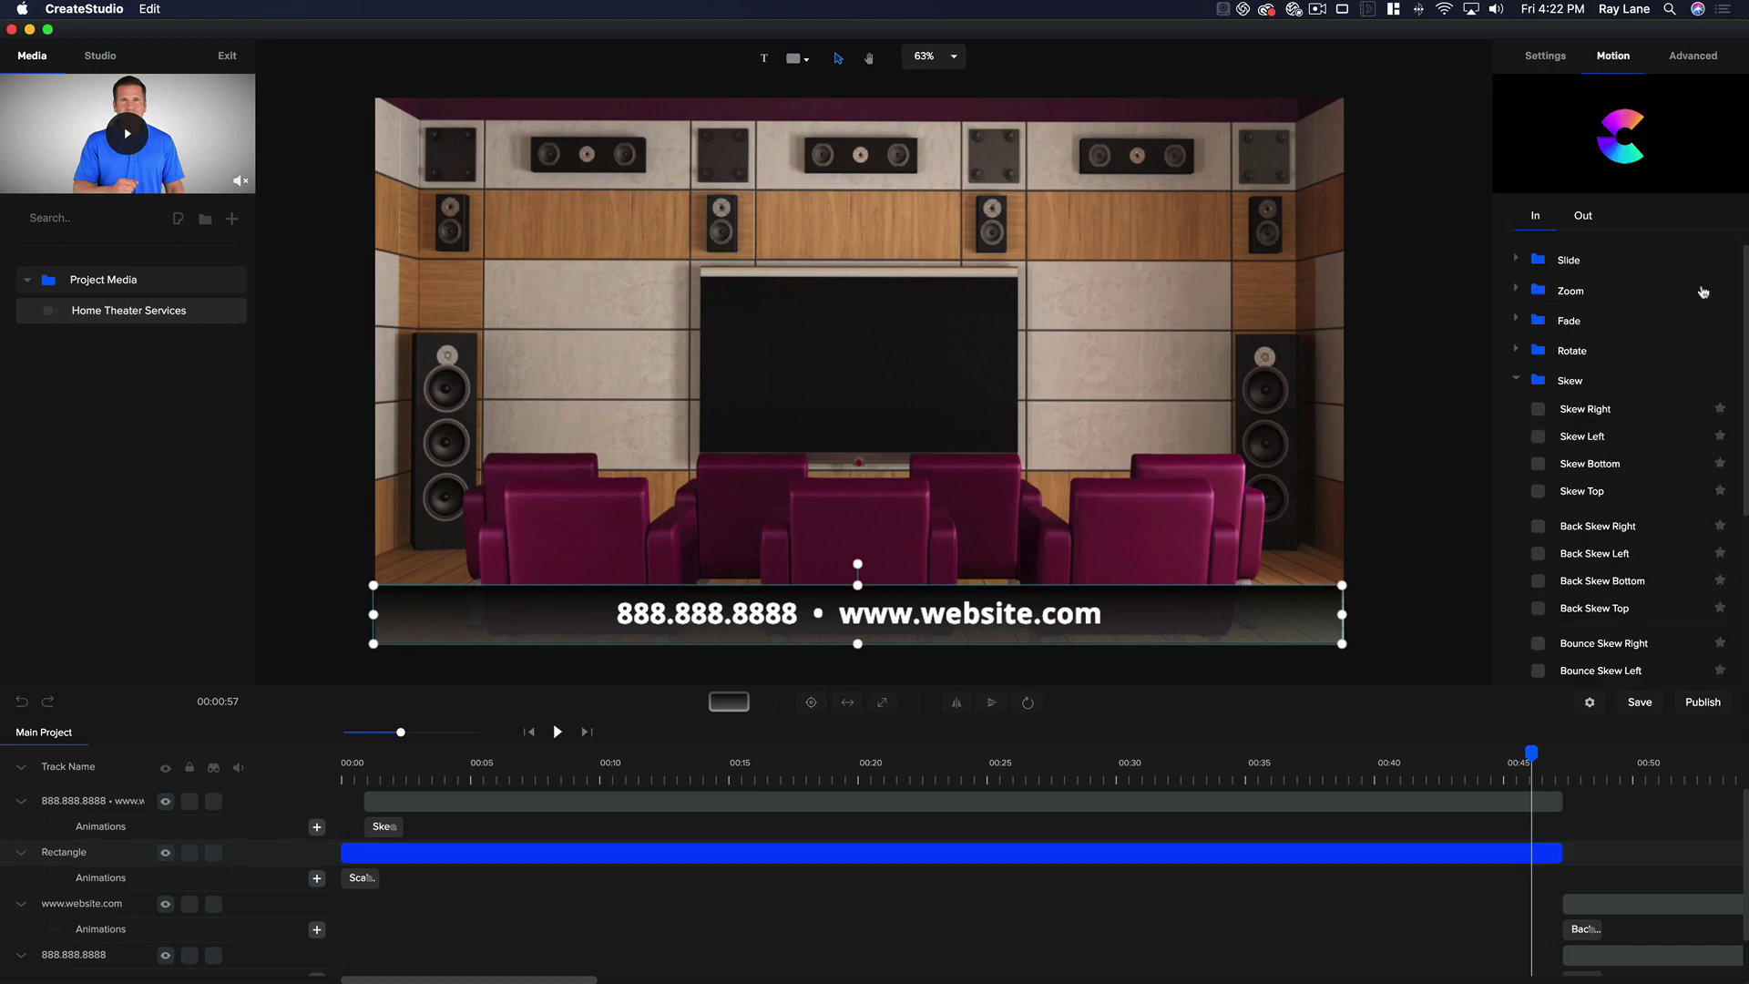
click(1584, 218)
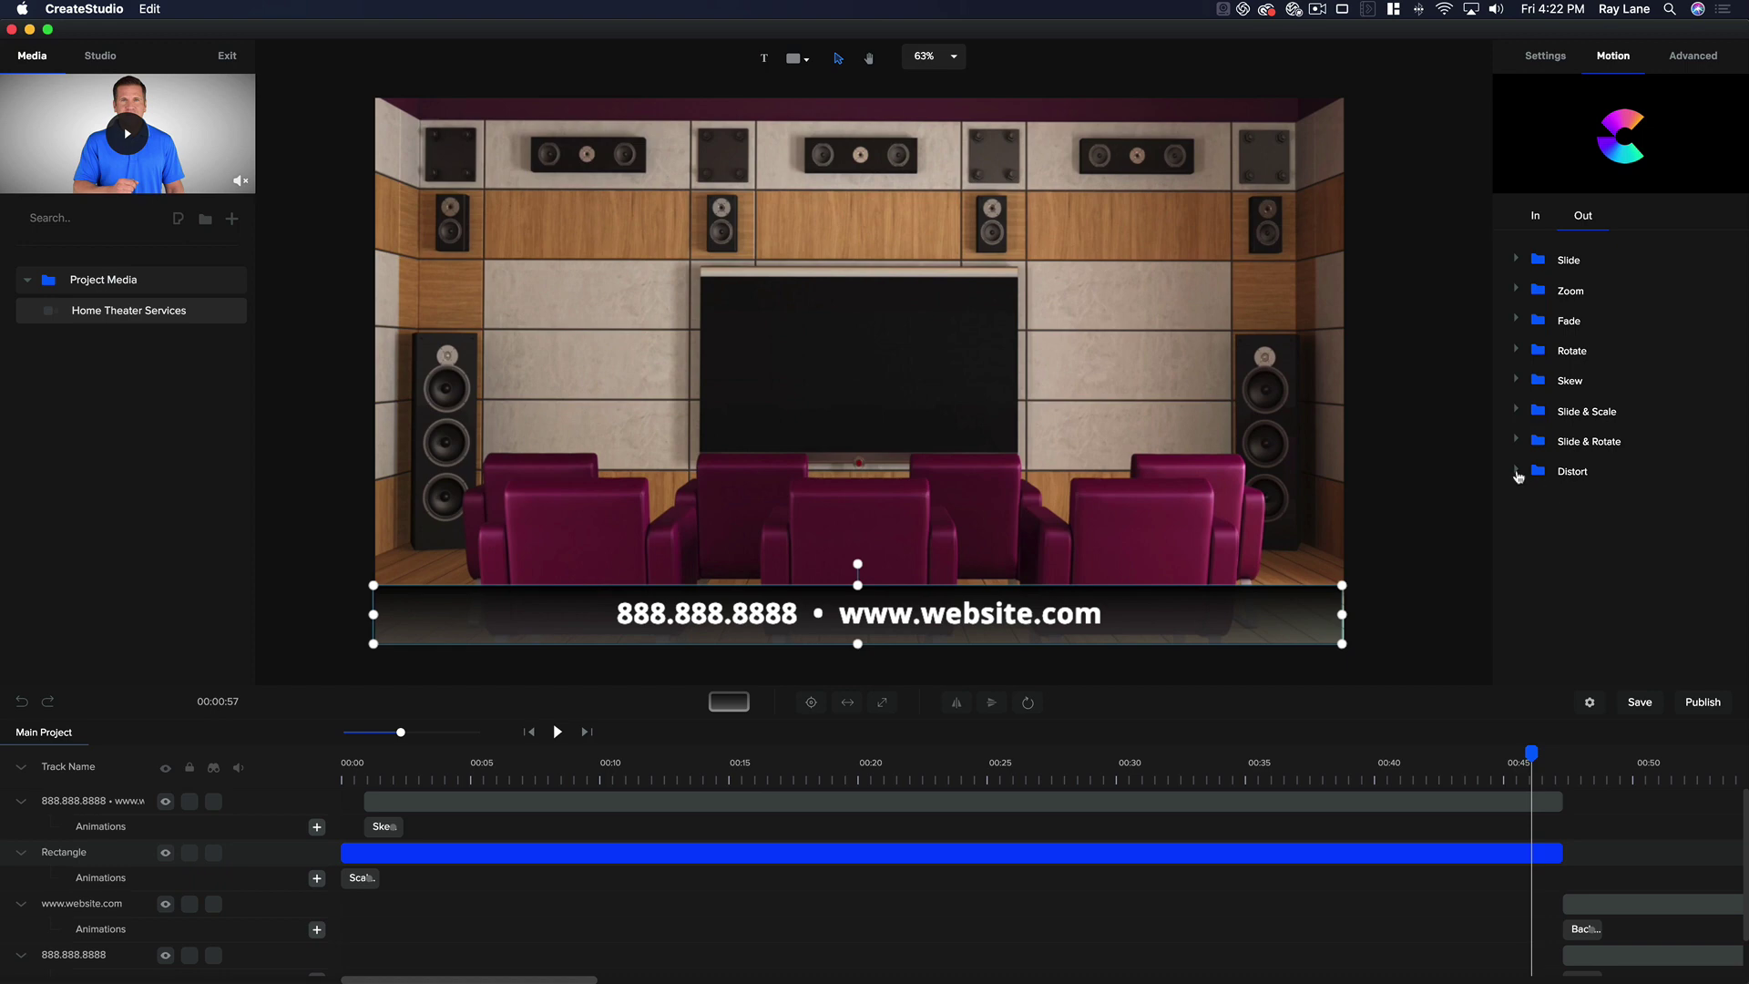
click(1517, 473)
click(1595, 501)
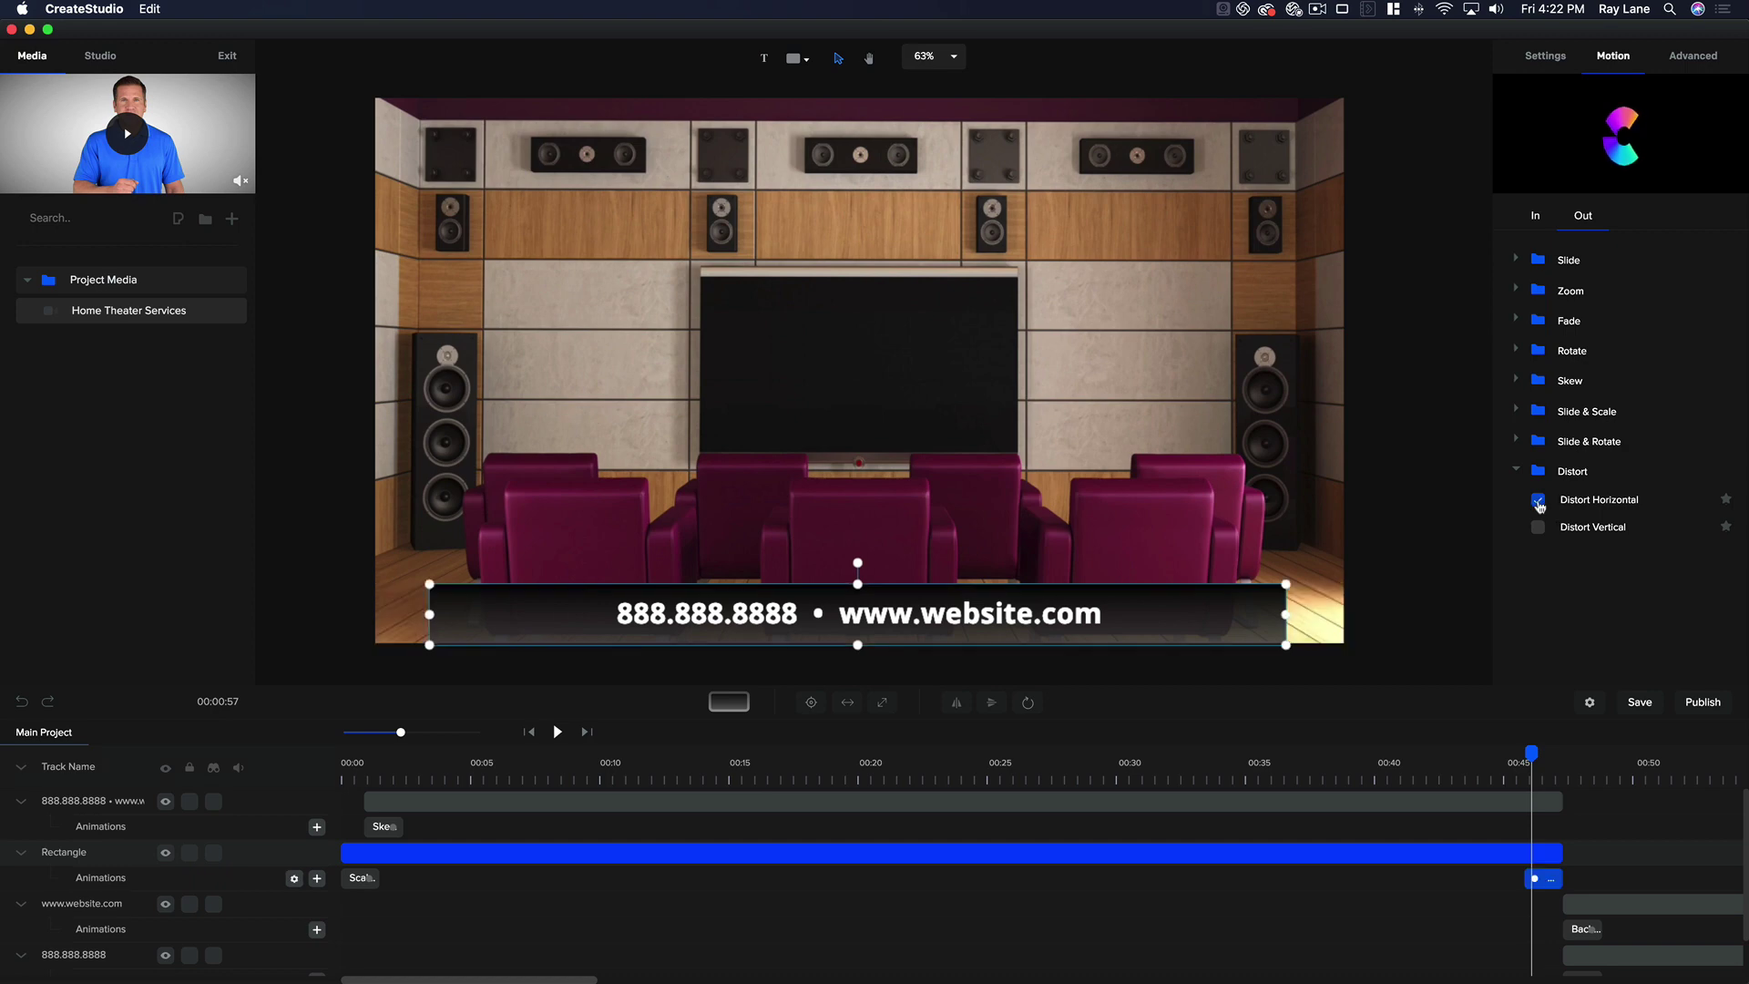
- Apply the Scale & Slide Right outro animation to the bar text and play the changeover to the closing contact text
click(1537, 803)
click(1537, 803)
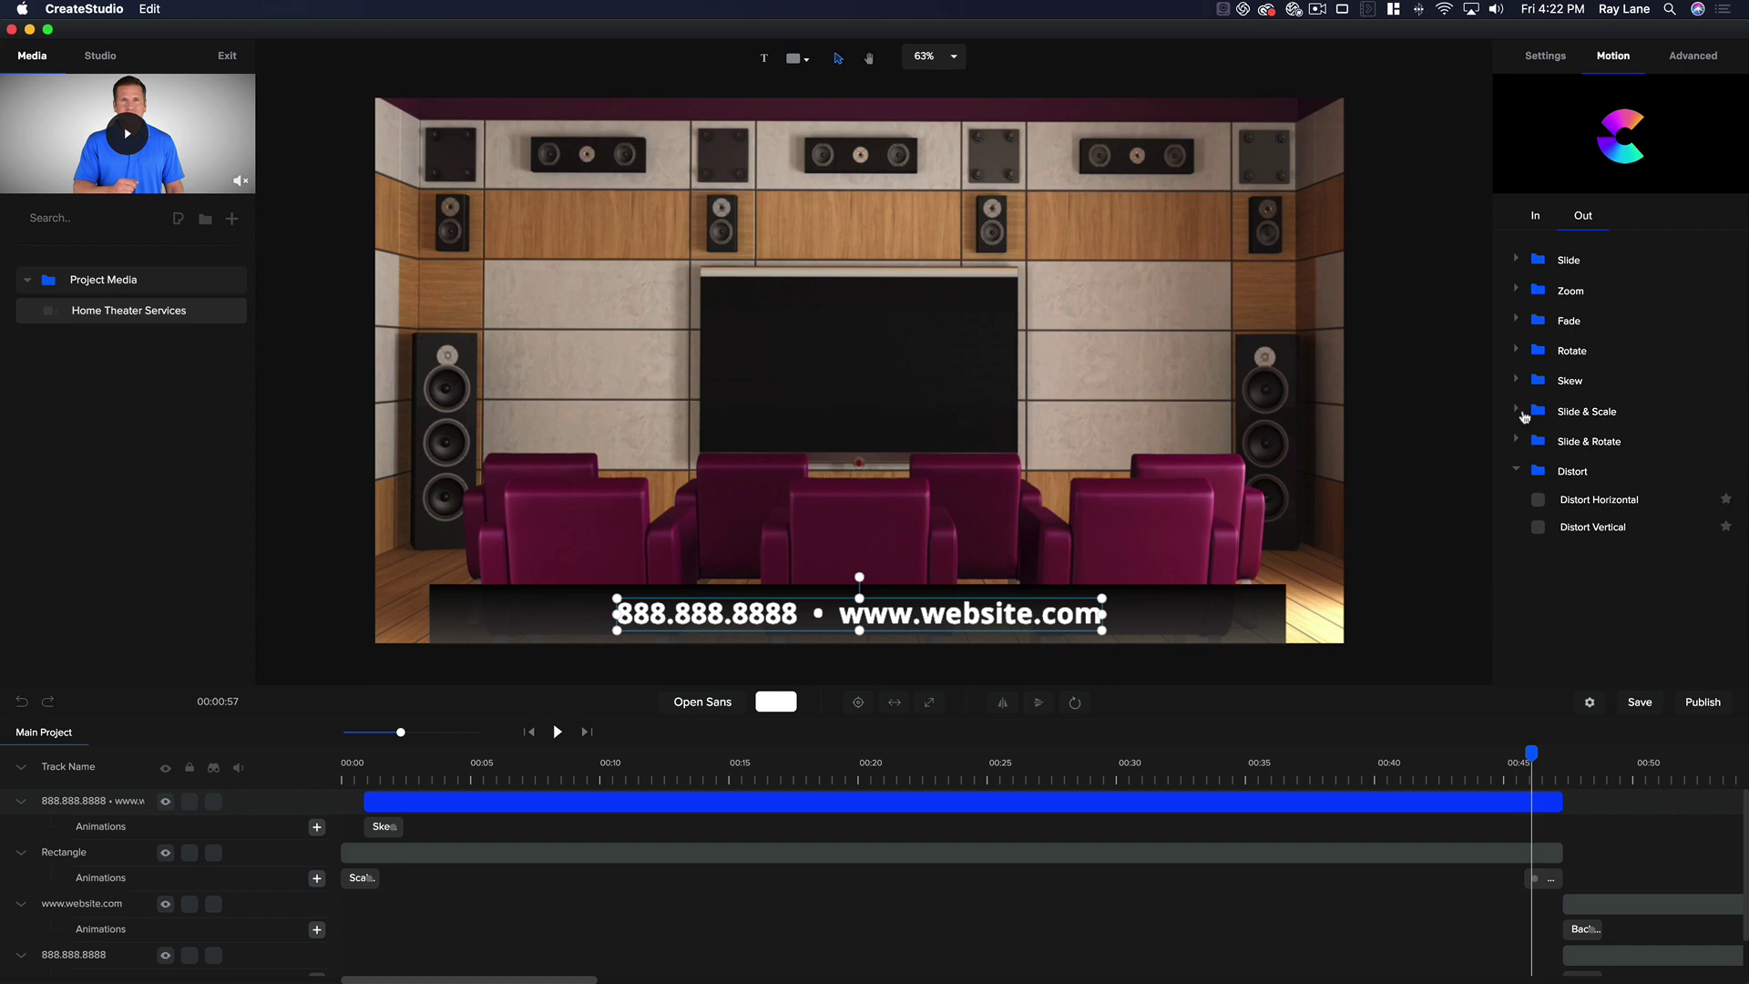
click(1518, 412)
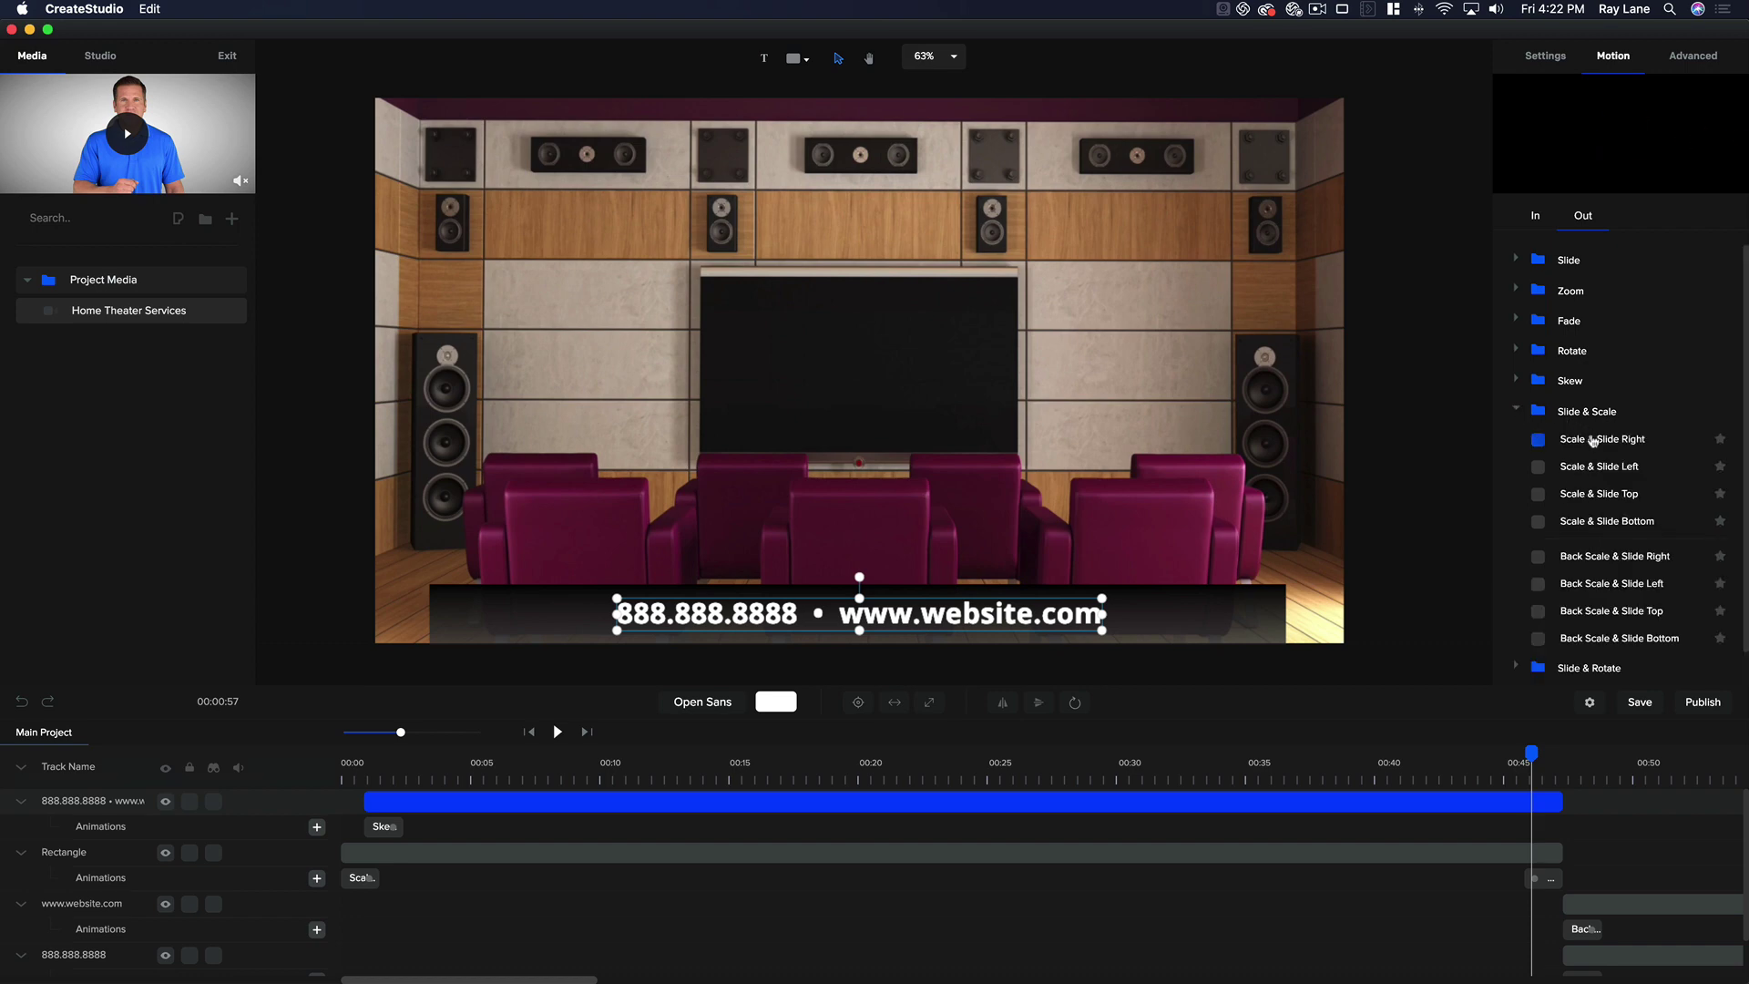
click(1538, 440)
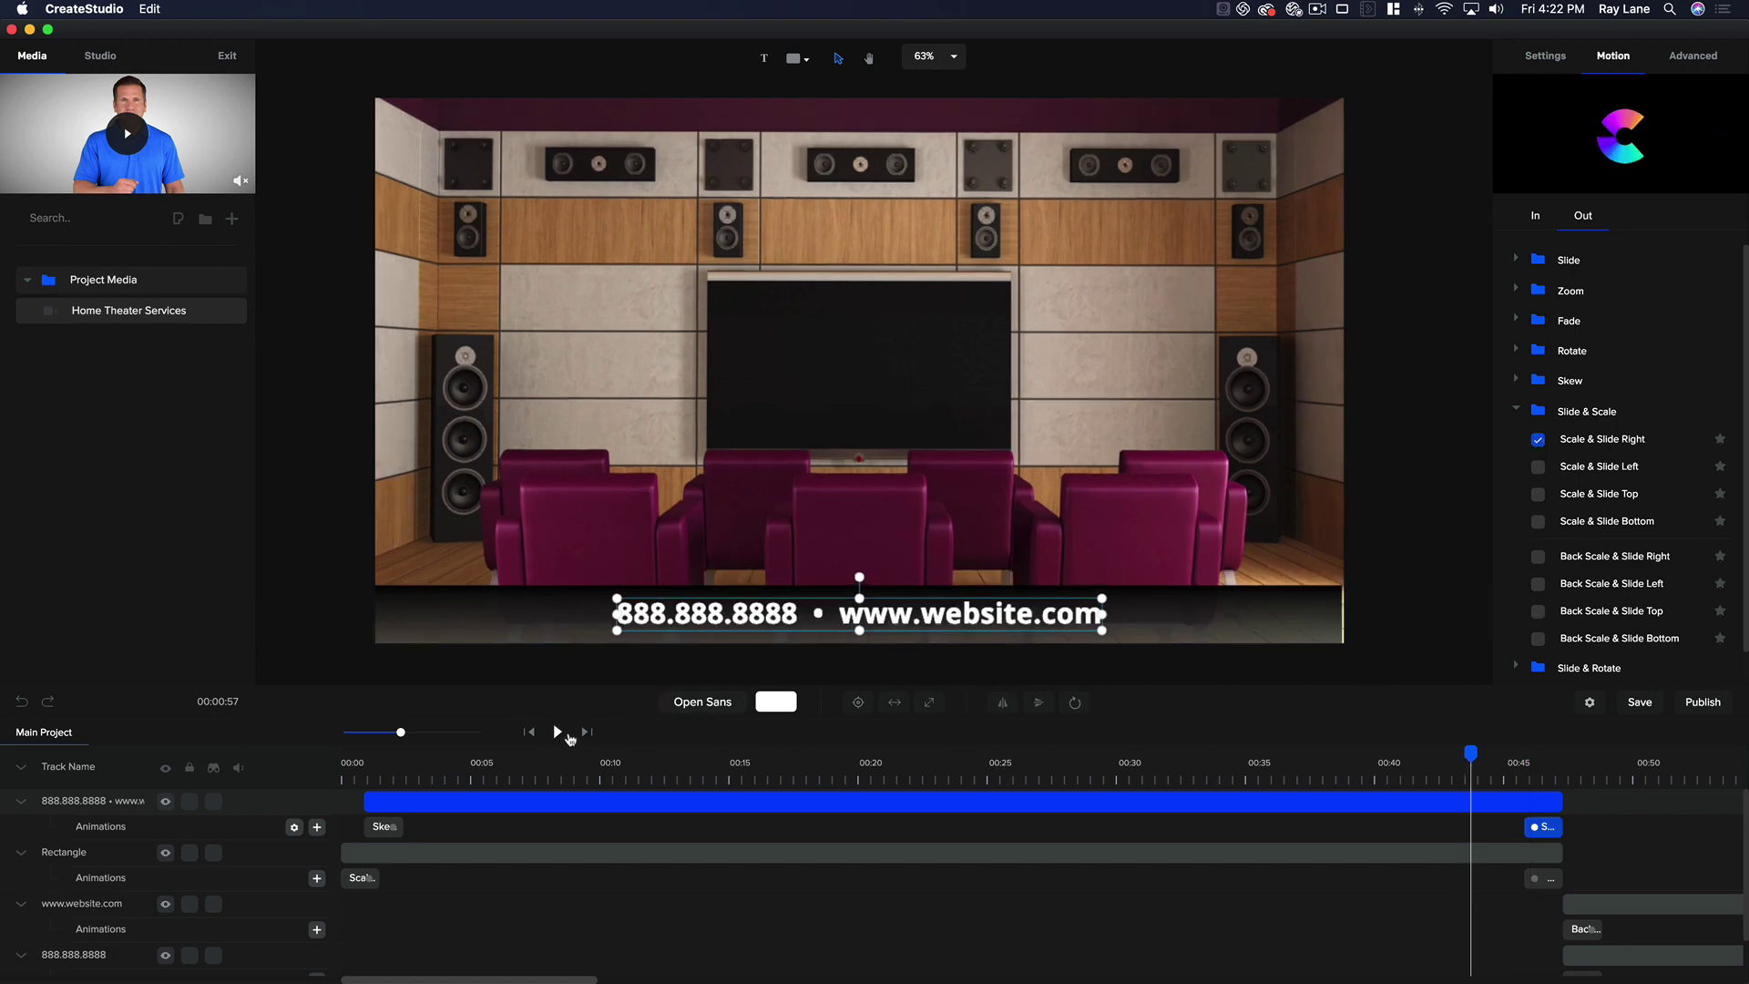
click(559, 733)
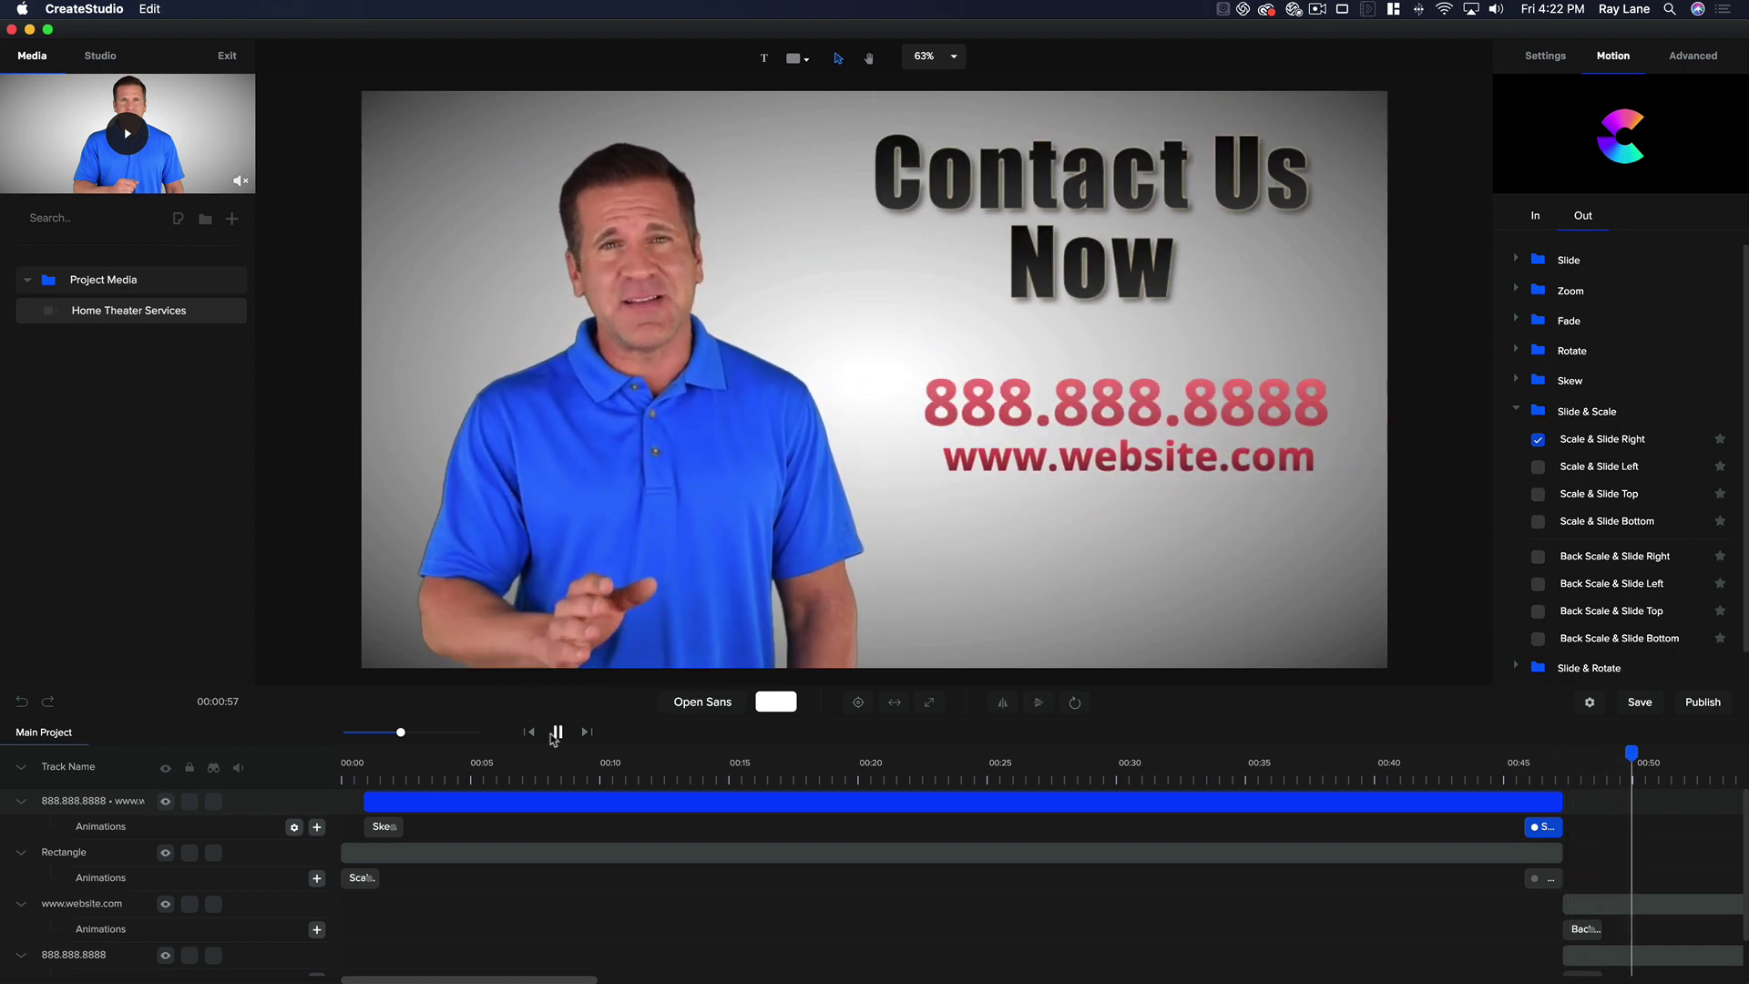
key(space)
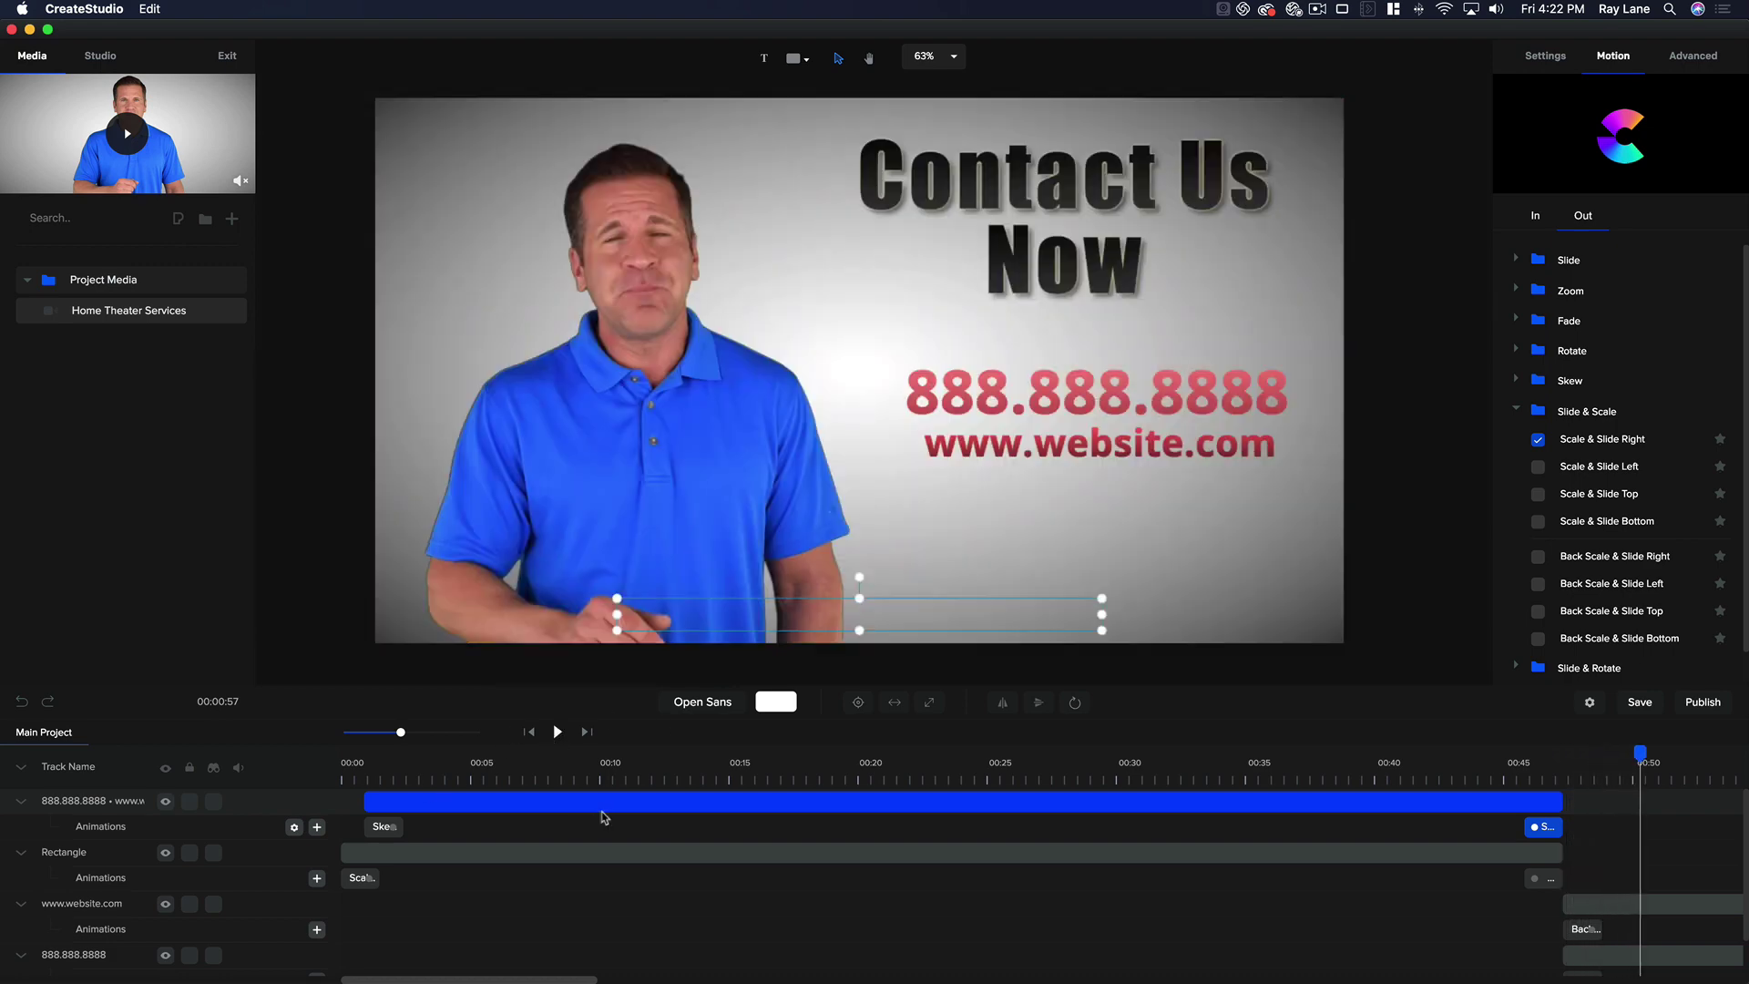